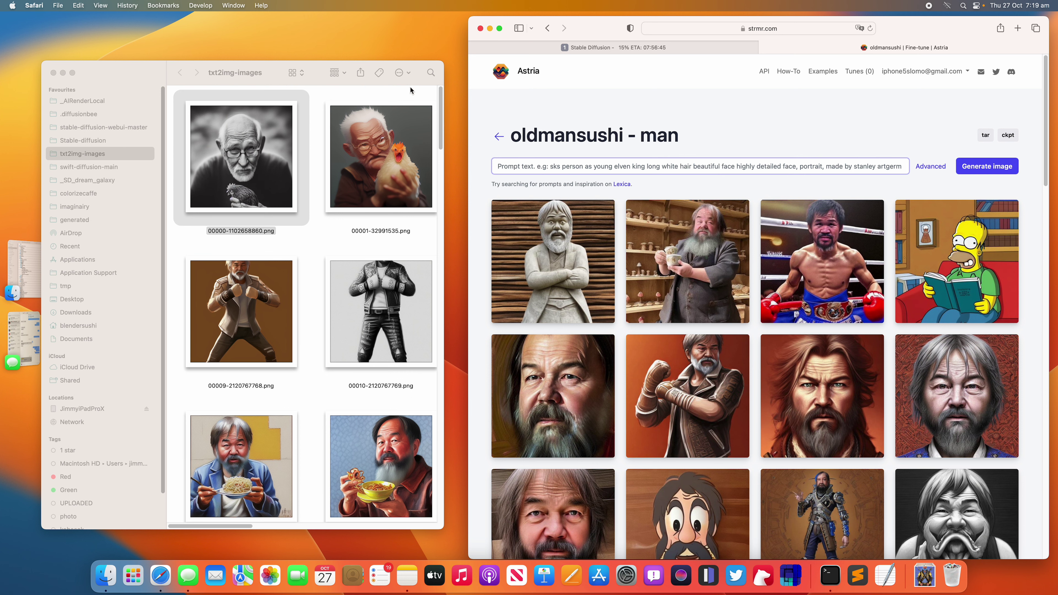
- Look through the generated images in the txt2img-images folder, resizing and repositioning the Finder window beside the browser
left_click_drag(443, 61, 484, 63)
scroll(250, 227, "down", 3)
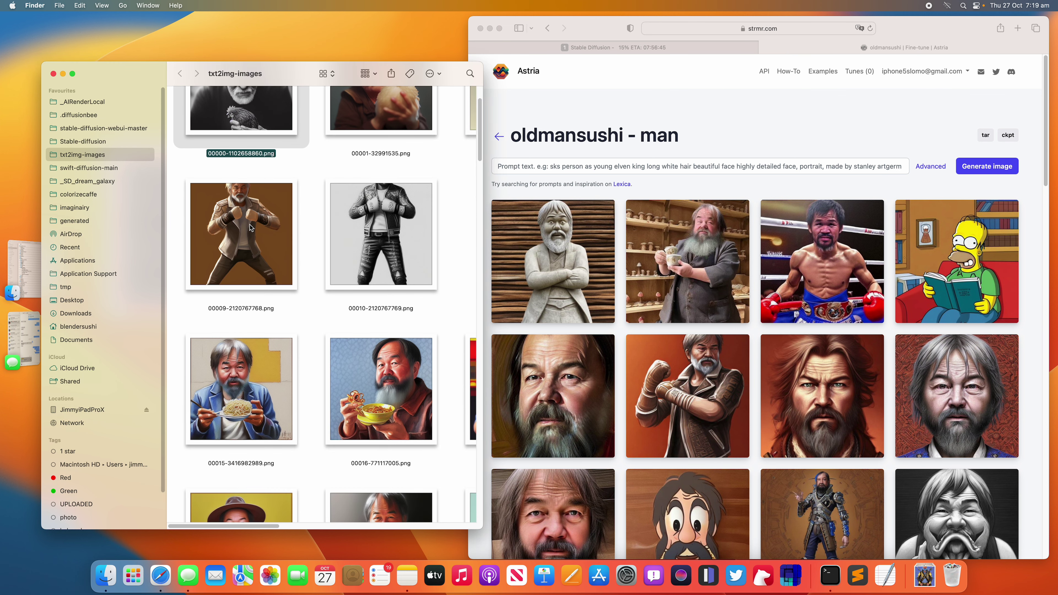
scroll(250, 227, "down", 6)
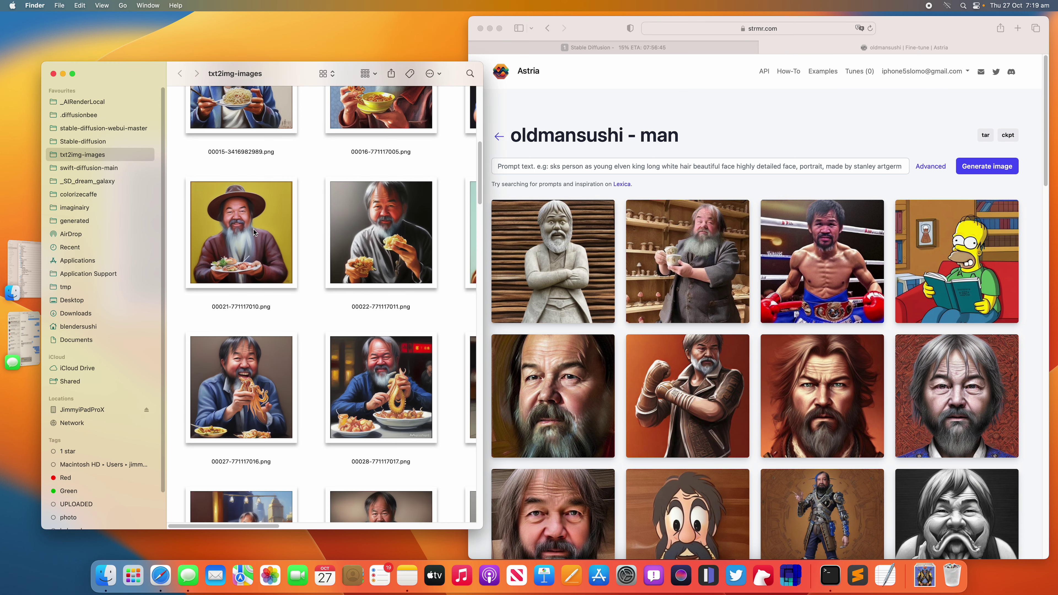
scroll(253, 229, "up", 8)
left_click_drag(290, 70, 276, 73)
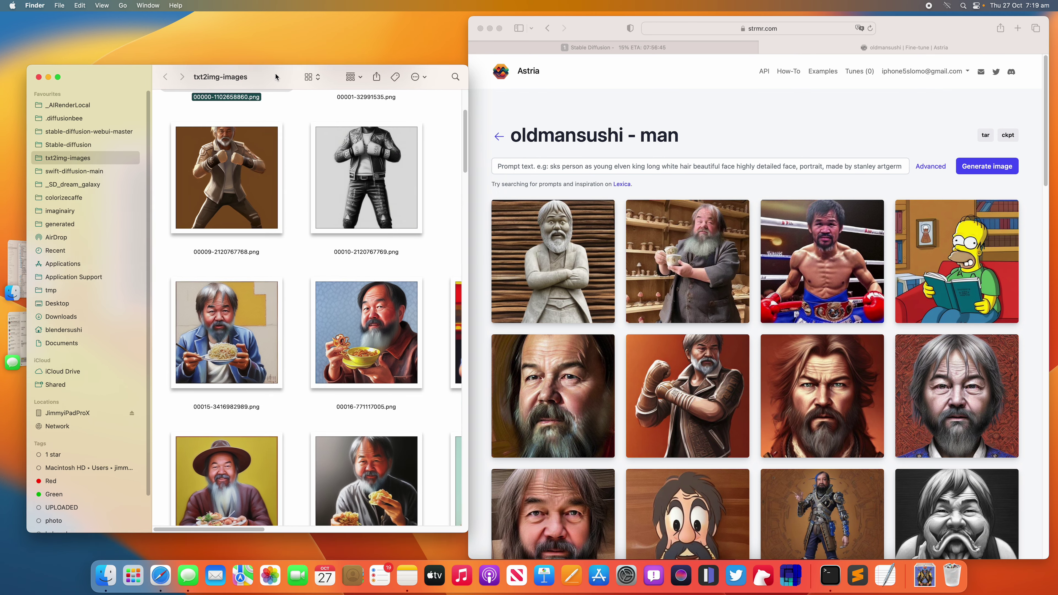
scroll(301, 139, "up", 3)
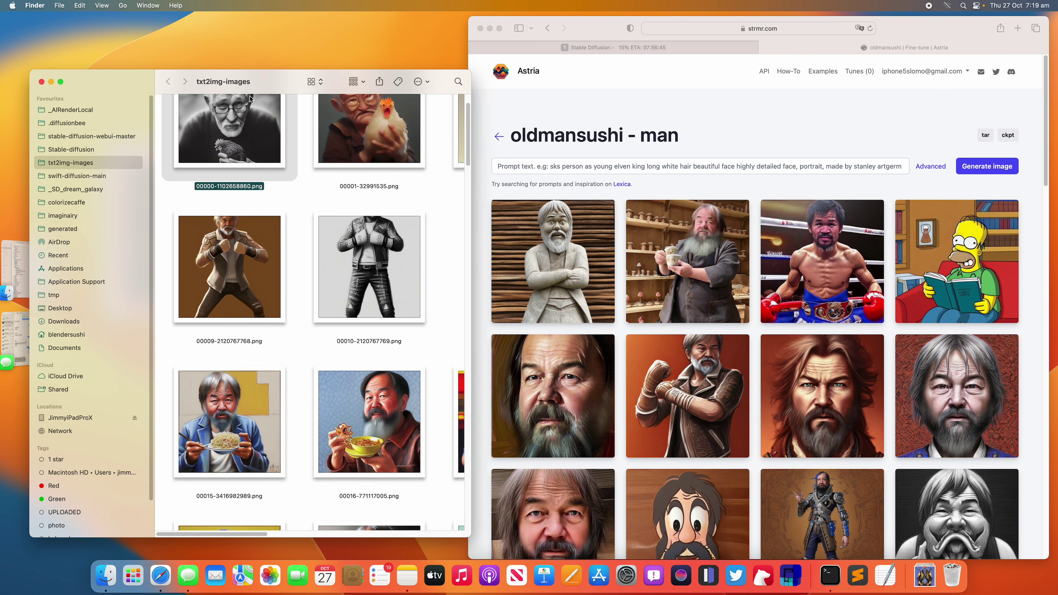
scroll(250, 98, "up", 2)
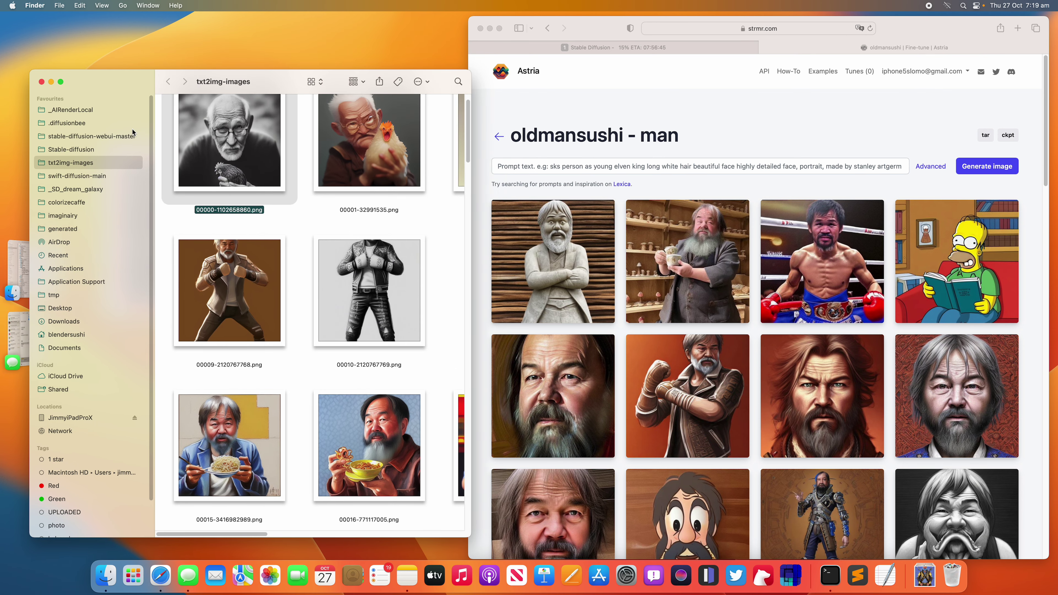
- Open the Stable-diffusion checkpoint folder inside models of the stable-diffusion-webui-master folder
left_click(109, 137)
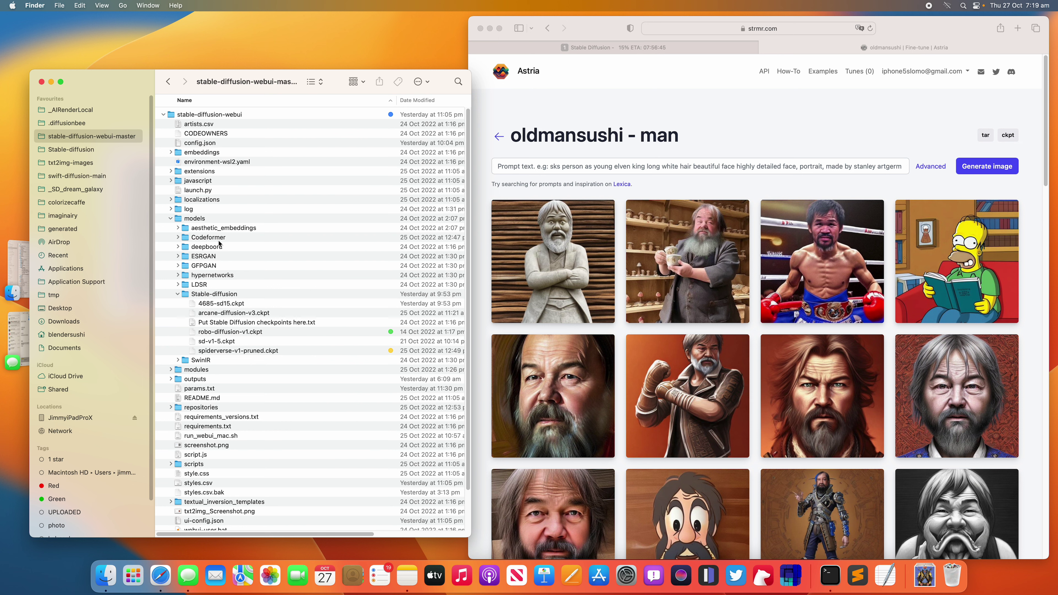
left_click(222, 294)
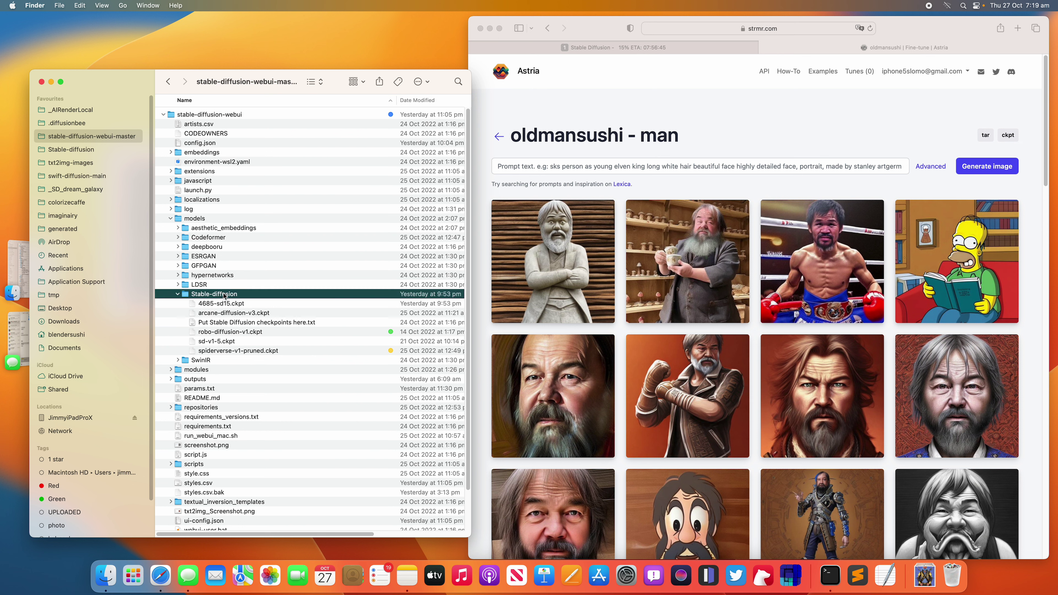
double_click(224, 294)
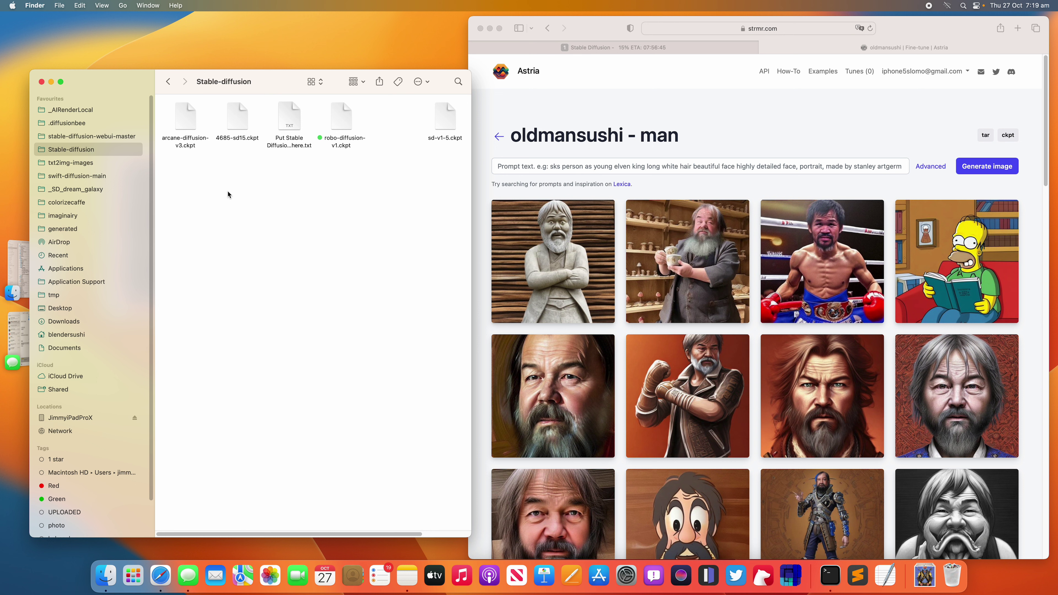
- Show the Stable-diffusion folder as a list and widen the Name column until the full file names fit
left_click(320, 82)
left_click(324, 95)
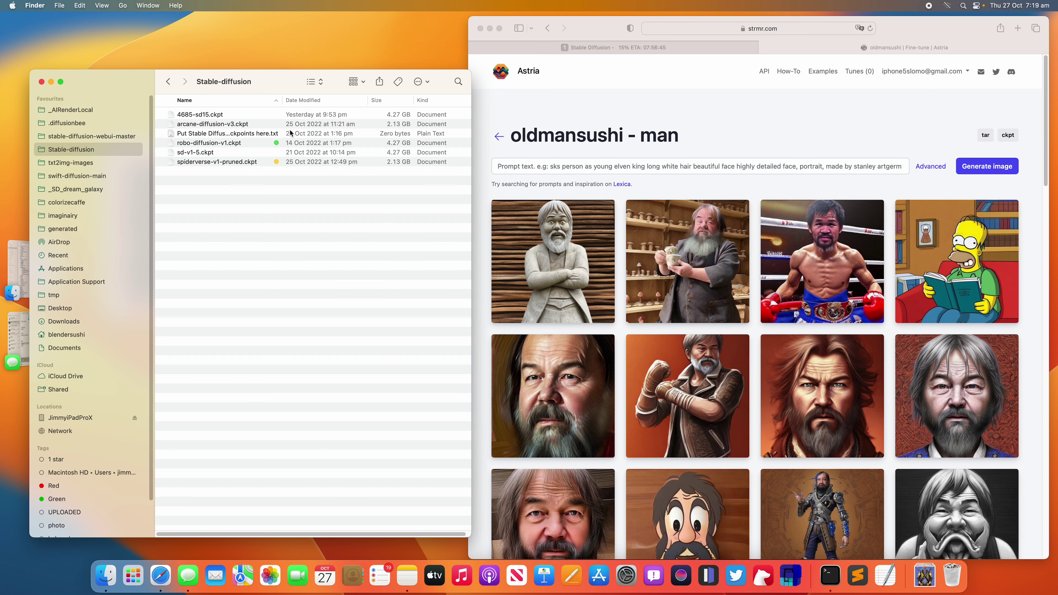
left_click_drag(282, 99, 292, 99)
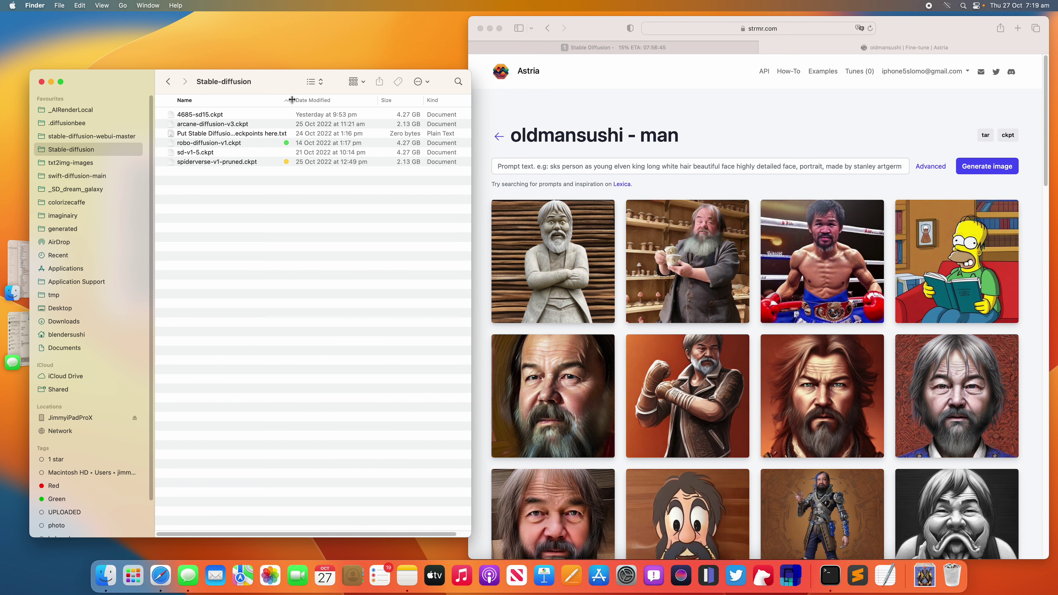
left_click_drag(293, 100, 302, 99)
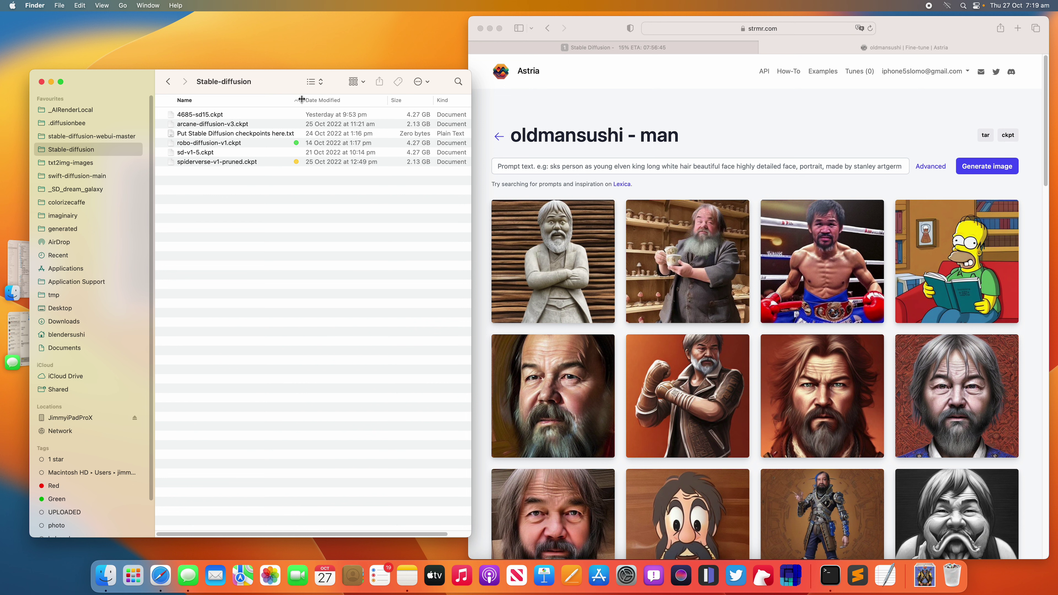
- Tag the checkpoint file 4685-sd15.ckpt green
left_click(254, 114)
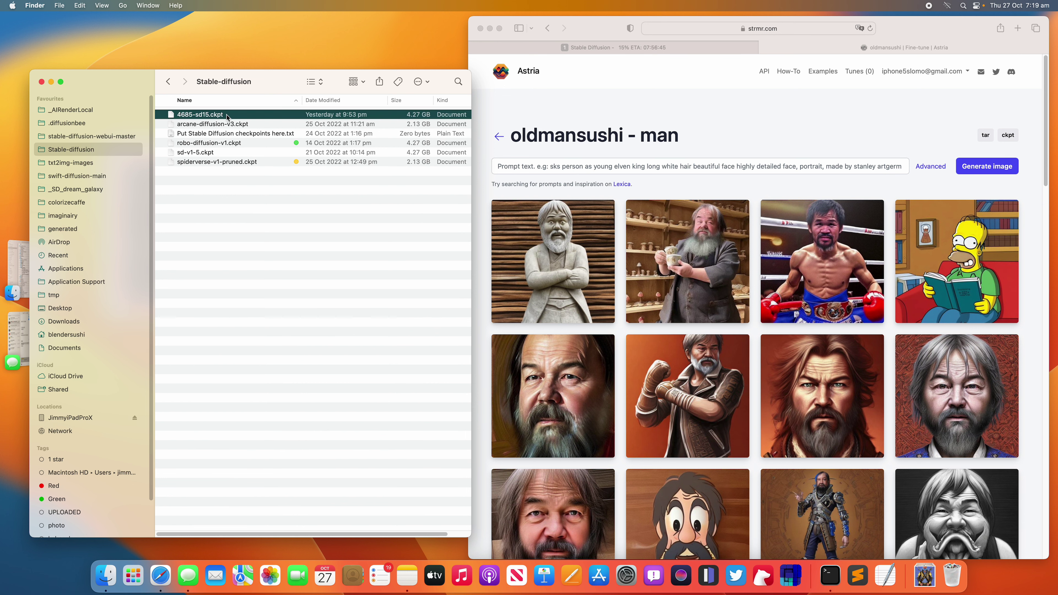
right_click(255, 113)
left_click(275, 211)
- Narrow the Finder window to clear the browser and return to the stable-diffusion-webui-master folder
left_click_drag(470, 70, 439, 73)
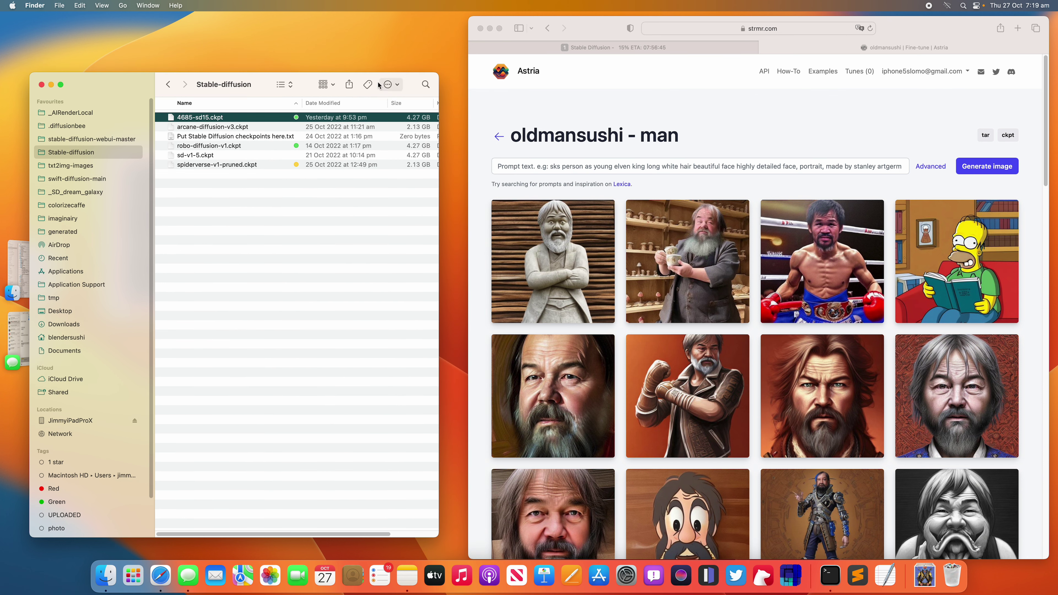
left_click(117, 139)
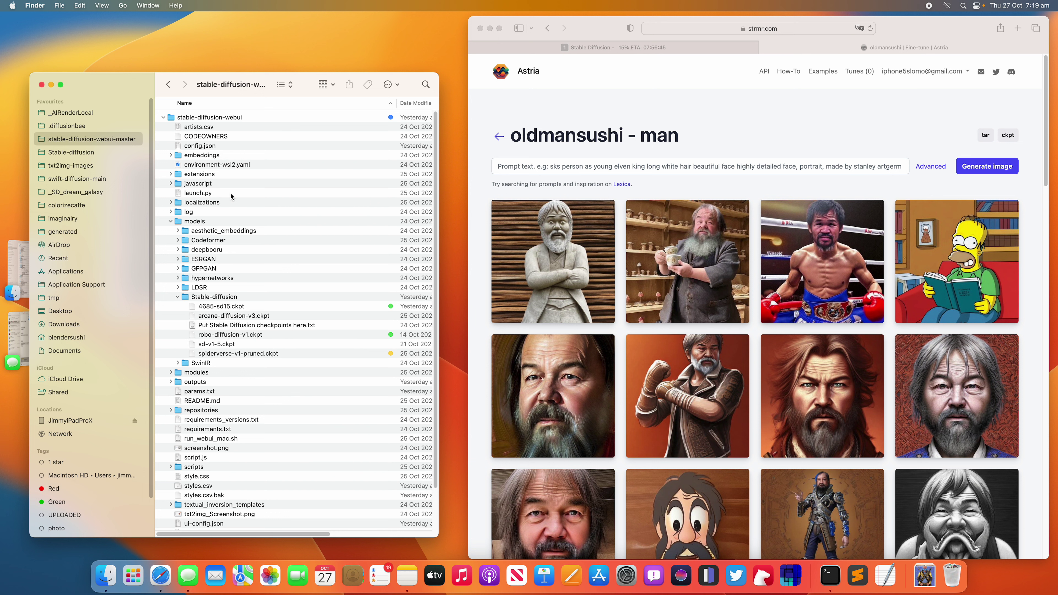
left_click_drag(297, 78, 305, 77)
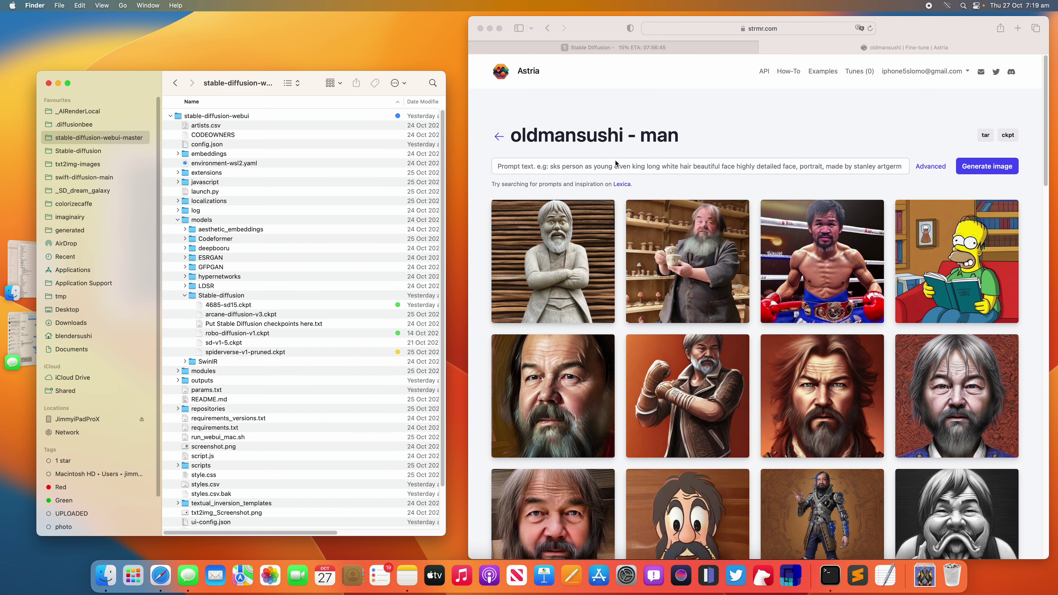
- Switch to Astria and generate an image on the oldmansushi tune with the prompt "sks man riding a skateboard at the park"
left_click(620, 168)
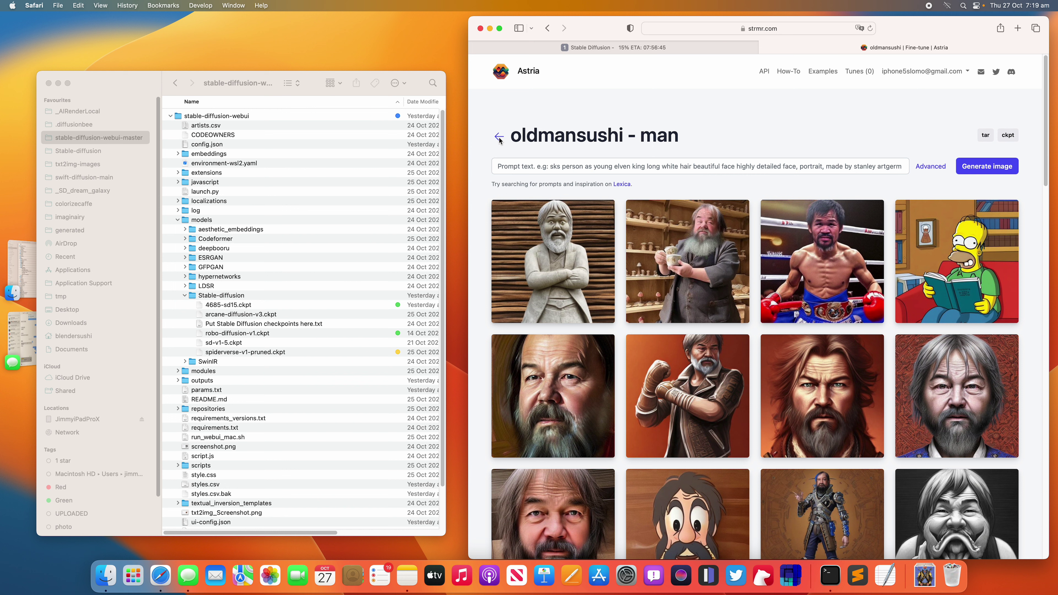
left_click(565, 168)
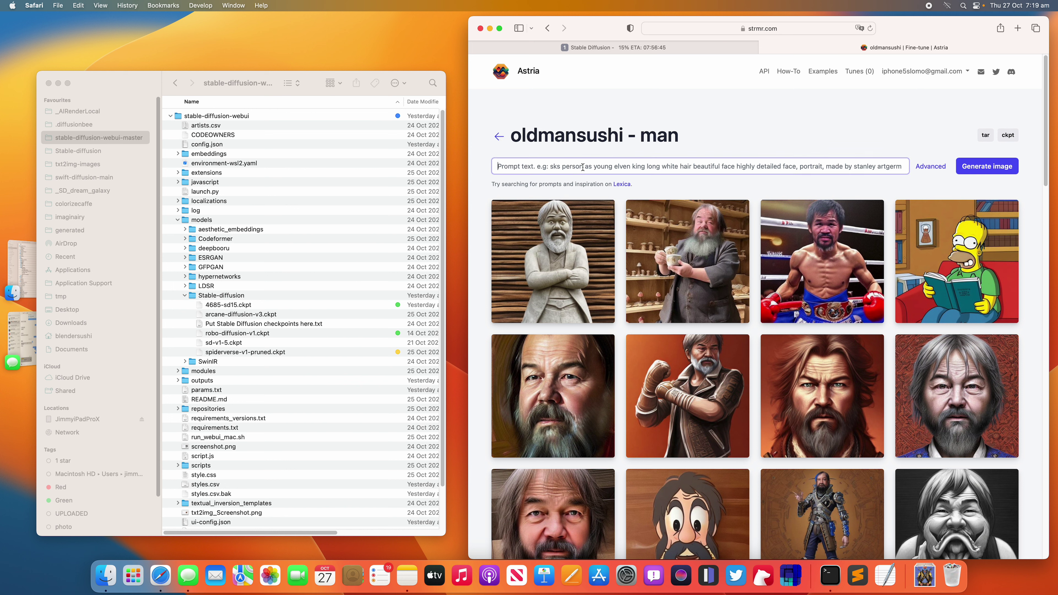
type("sks")
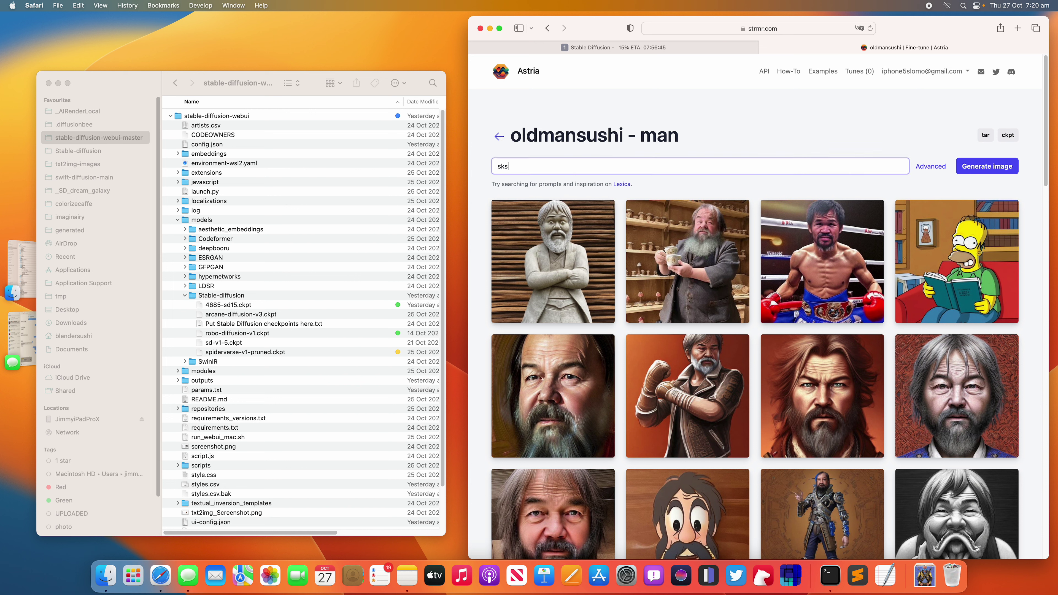
type(" man")
triple_click(518, 170)
left_click(534, 172)
type("riding a skateboard at the park")
left_click(984, 171)
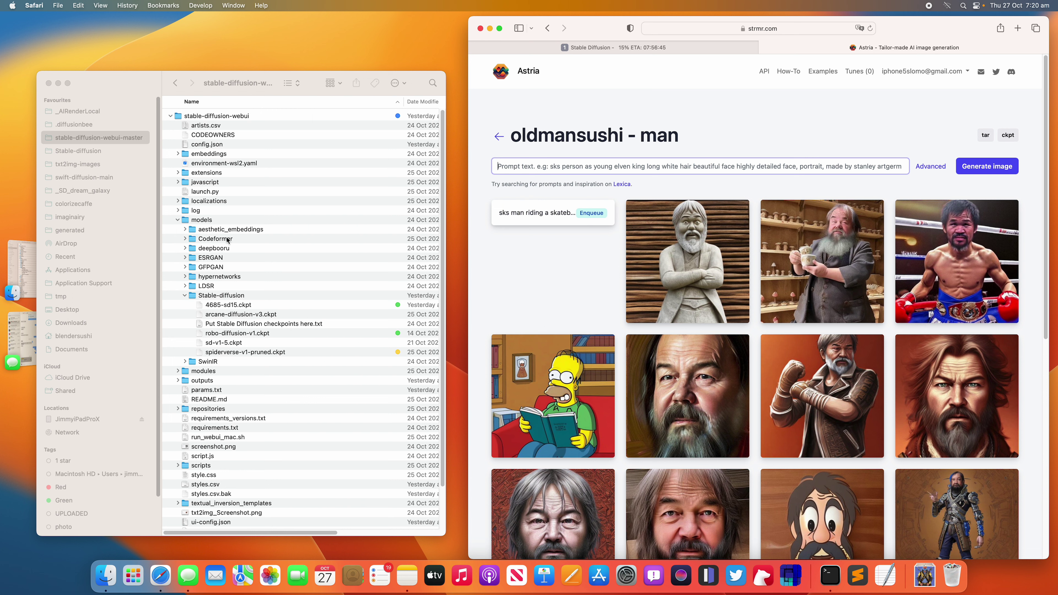
- Switch back to Finder and open the txt2img-images folder
scroll(221, 269, "down", 2)
left_click(112, 164)
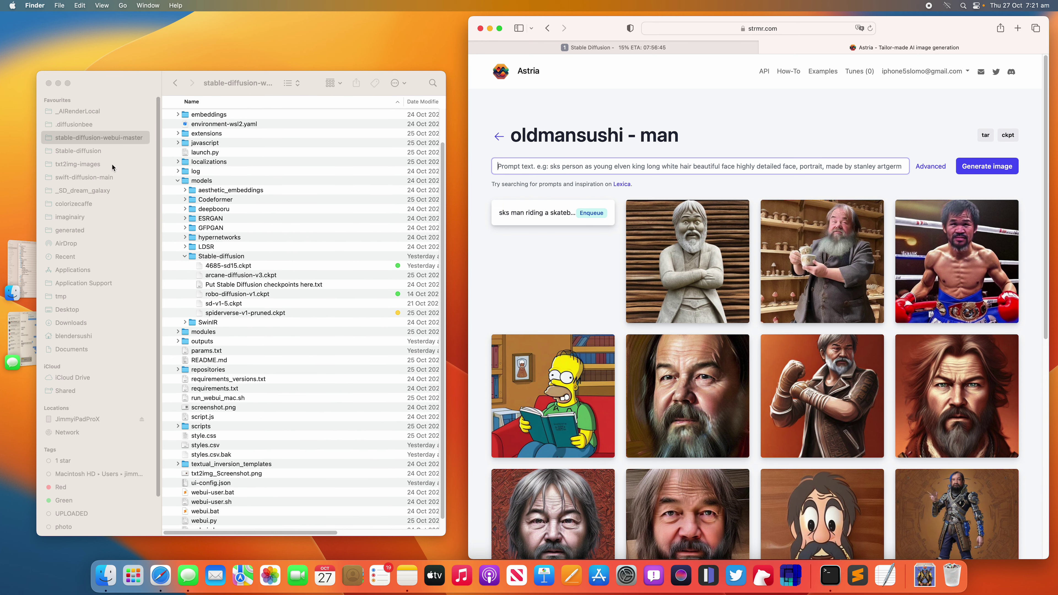
left_click(112, 165)
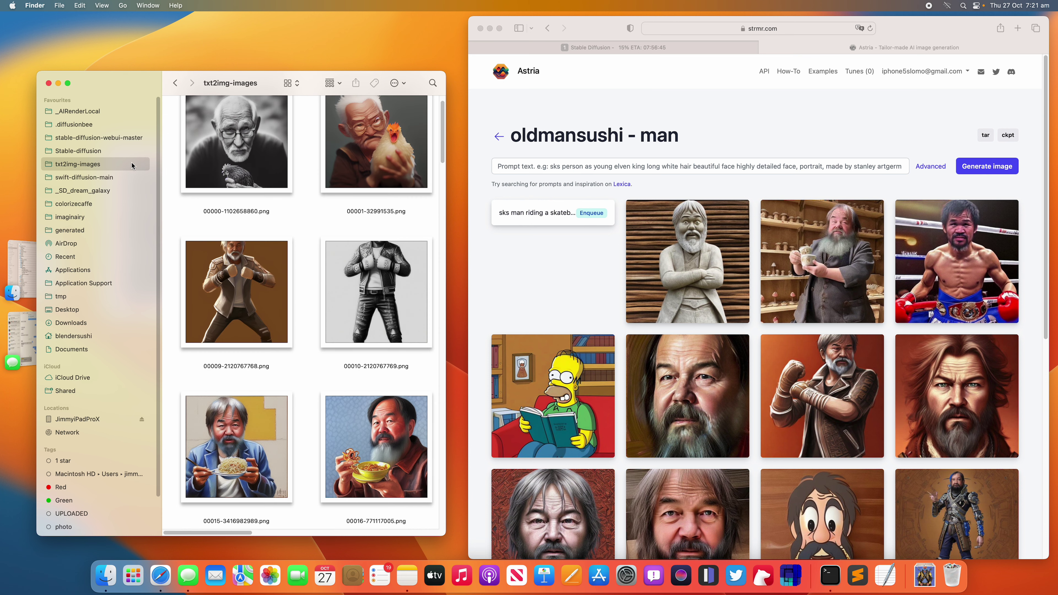
- Preview the images 00000-1102658860.png and 00001-32991535.png, and close the preview
left_click(290, 199)
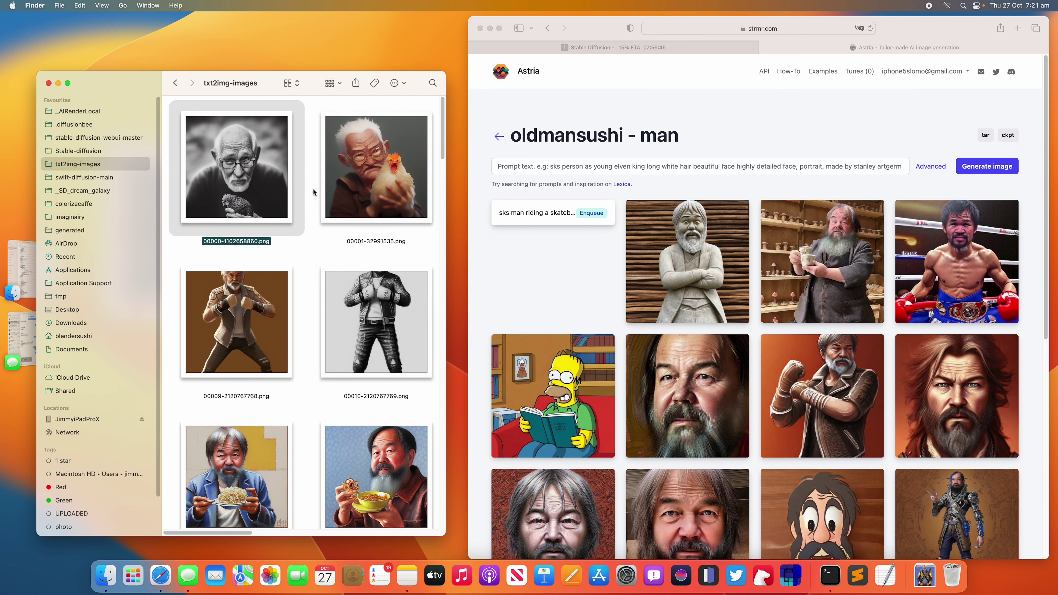
left_click(346, 183)
left_click(271, 175)
key("space")
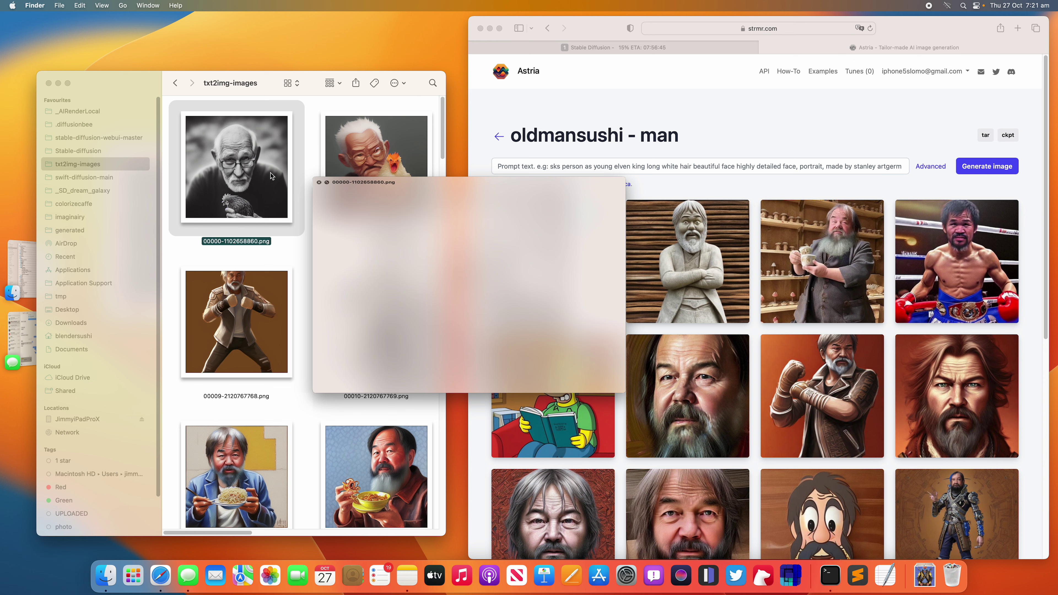
key("Right")
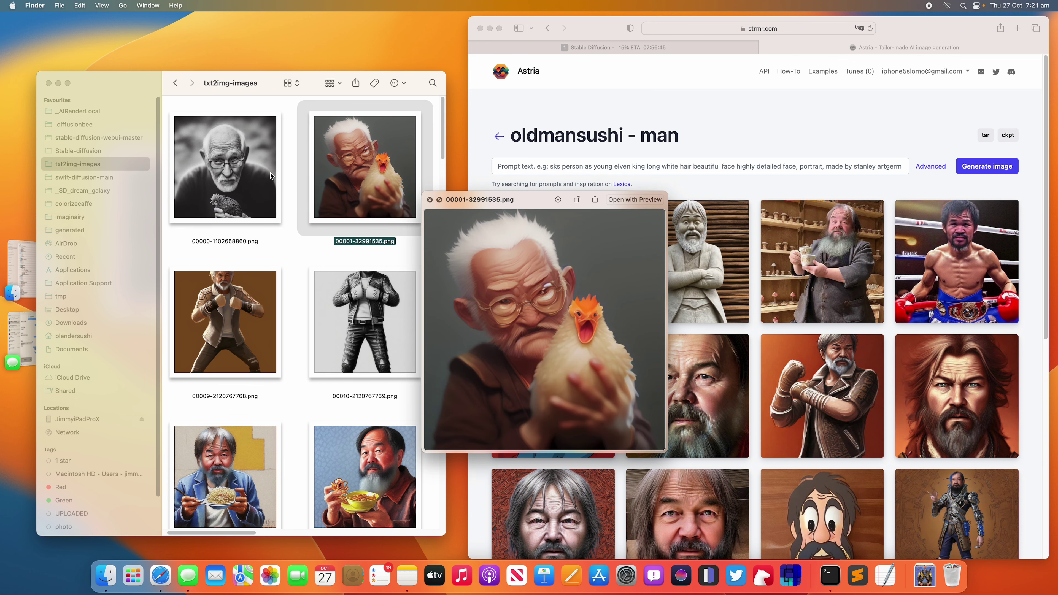
left_click(430, 201)
- Preview 00010-2120767769.png, step through the neighbouring images to 00002-2569856209.png, and close the preview
scroll(336, 250, "down", 2)
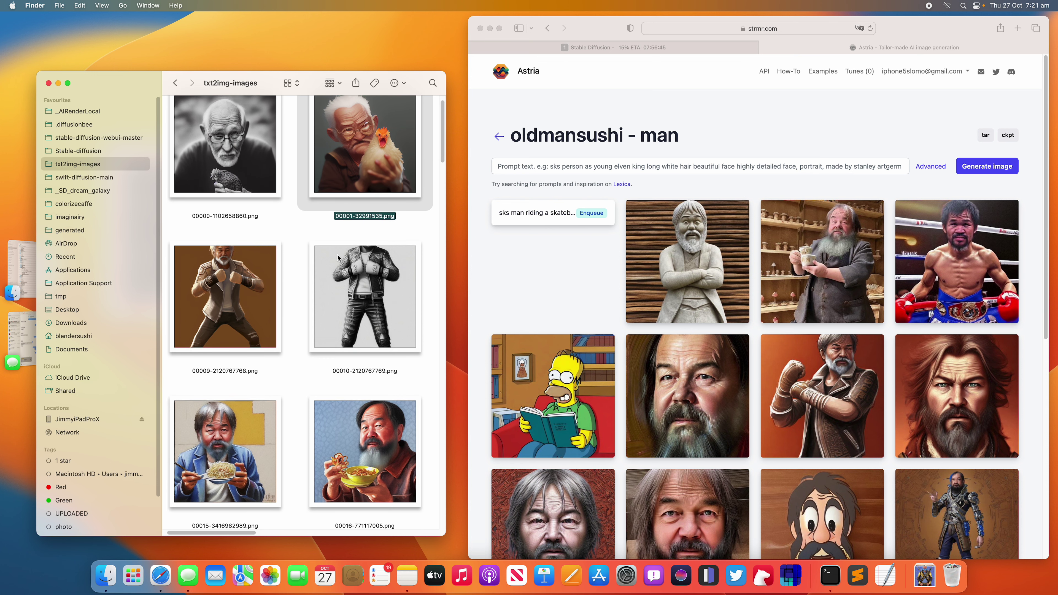
left_click(346, 275)
key("space")
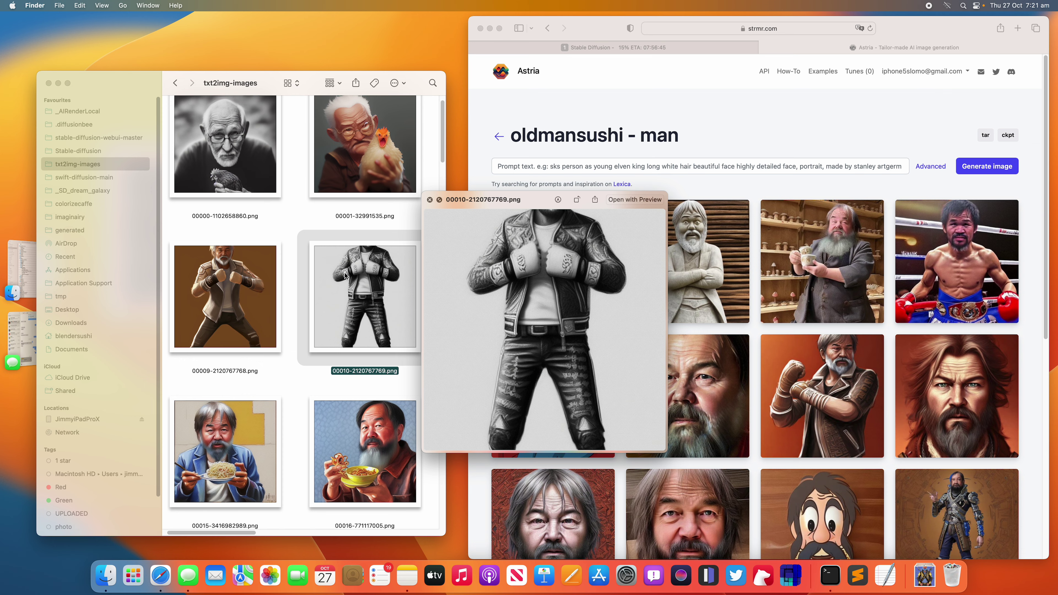
key("Right")
key("Left")
key("Up")
key("Right")
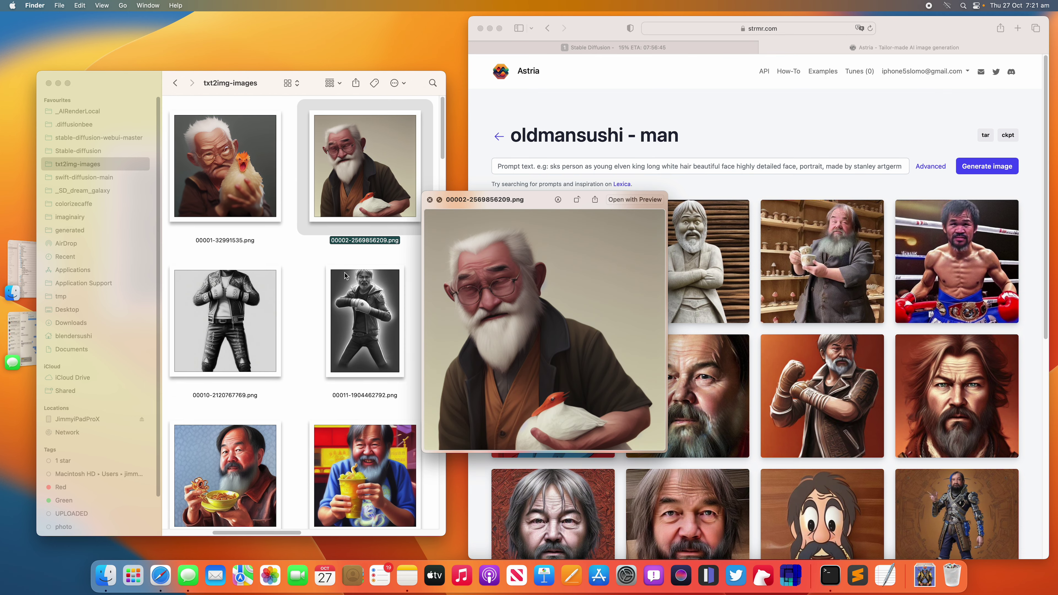
left_click(430, 200)
- Widen the Finder window over the browser to show about six large image thumbnails per row, and reposition it
left_click_drag(445, 71, 976, 109)
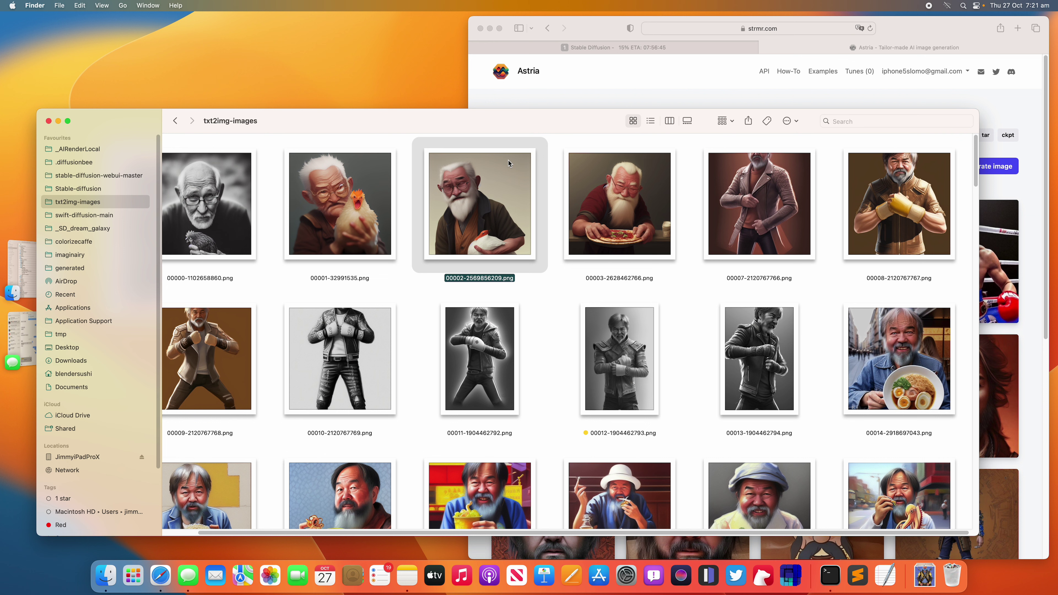
key("super+minus")
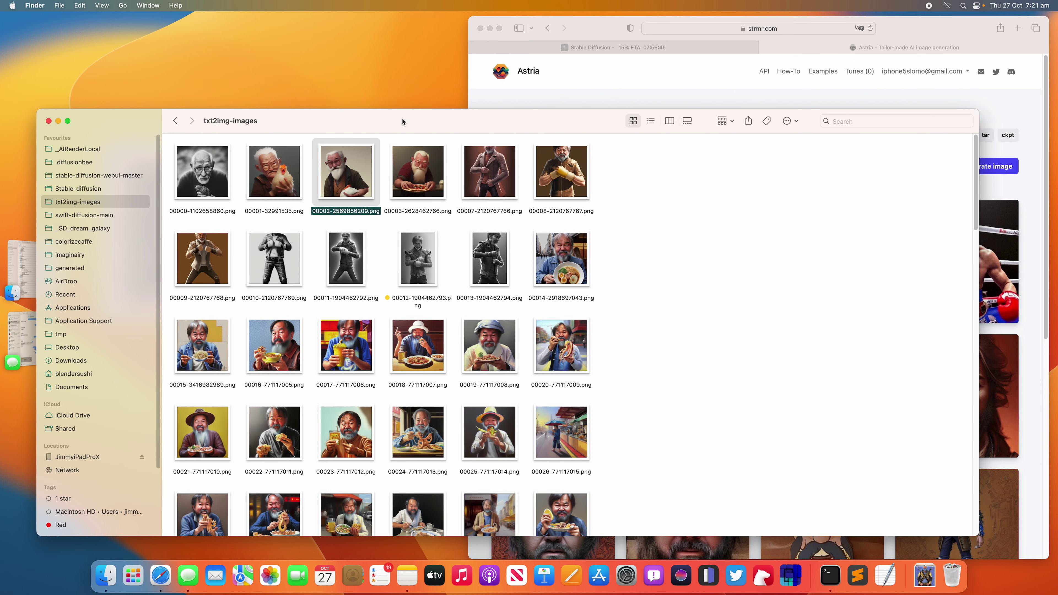
left_click_drag(402, 120, 433, 118)
key("super+plus")
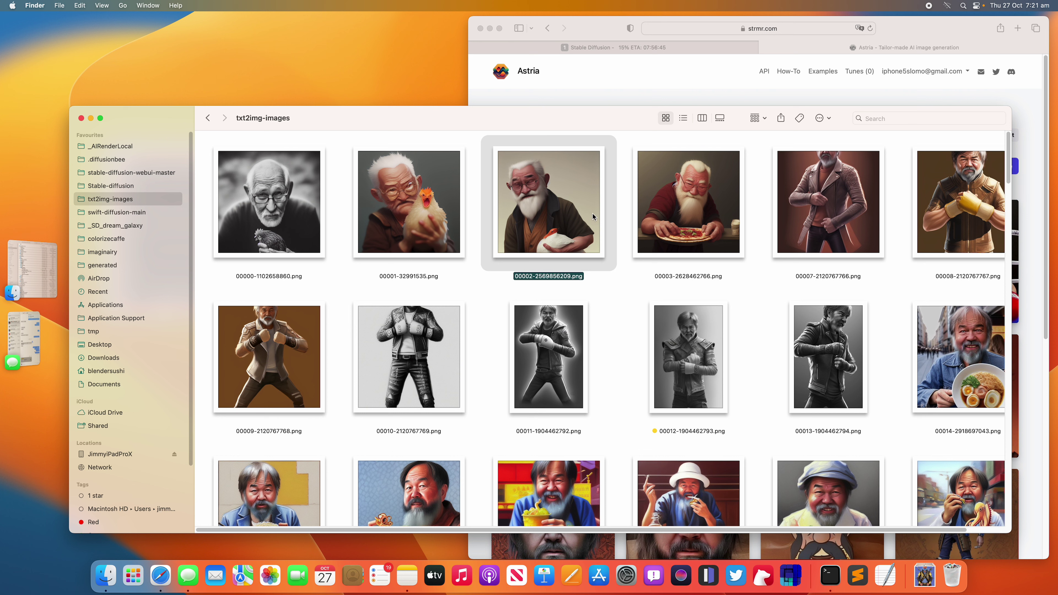
- Preview 00003-2628462766.png and 00002-2569856209.png, close the preview and select 00007-2120767766.png
left_click(391, 201)
left_click(519, 198)
left_click(668, 207)
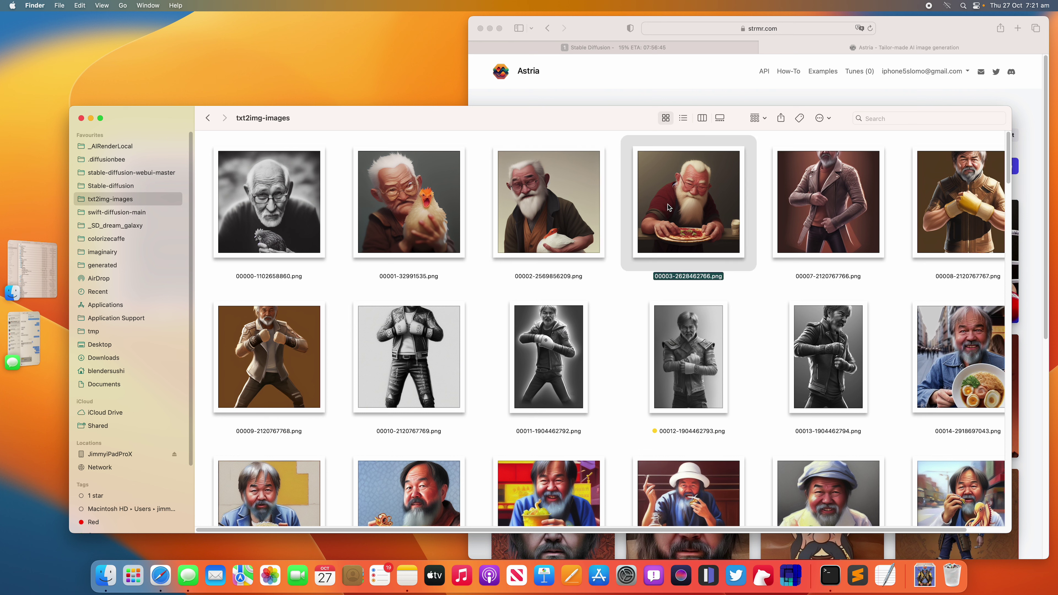
key("space")
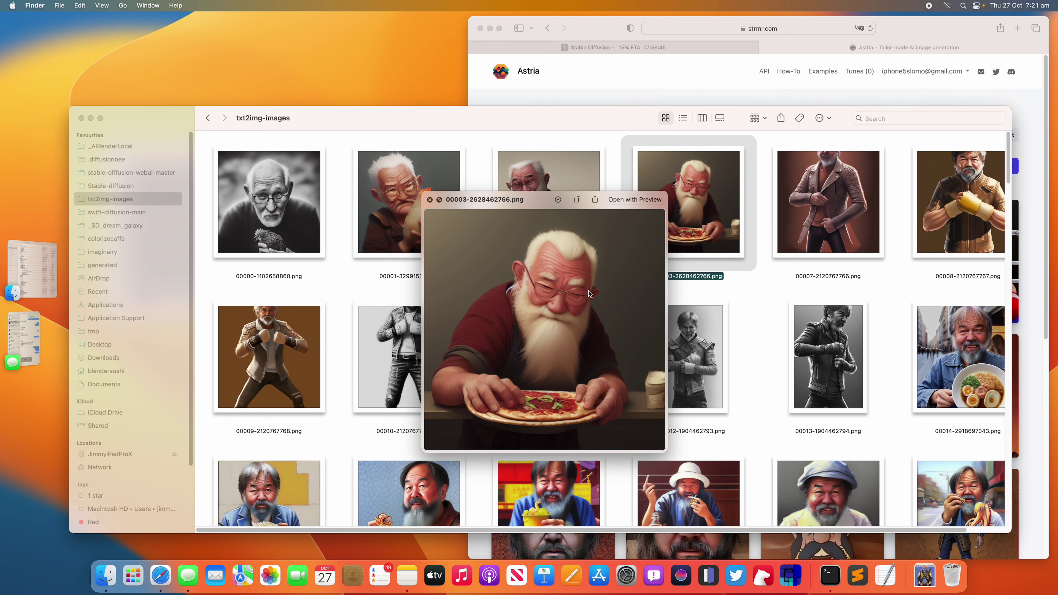
key("Left")
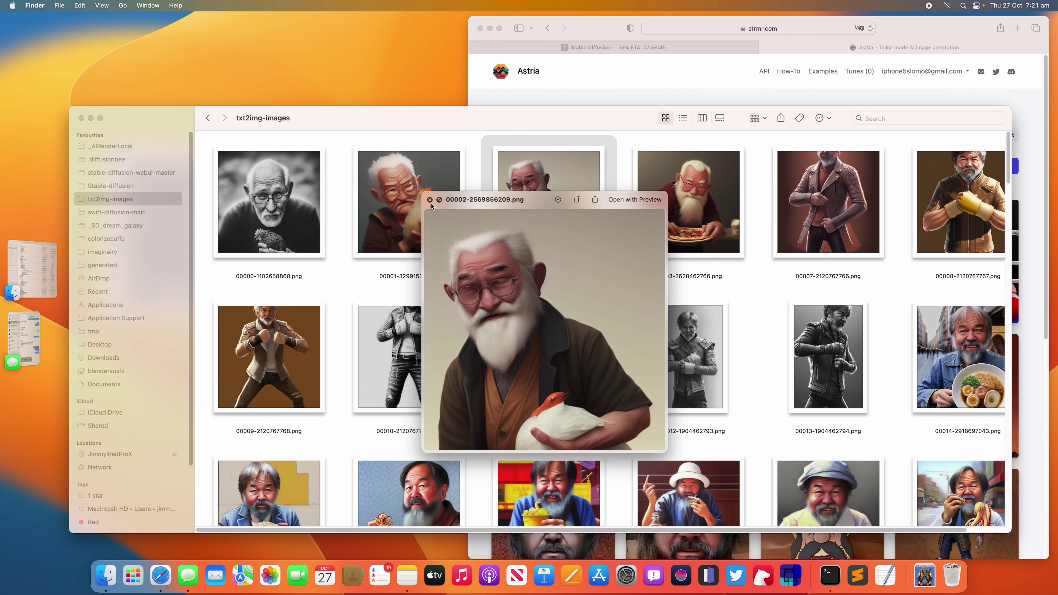
left_click(429, 200)
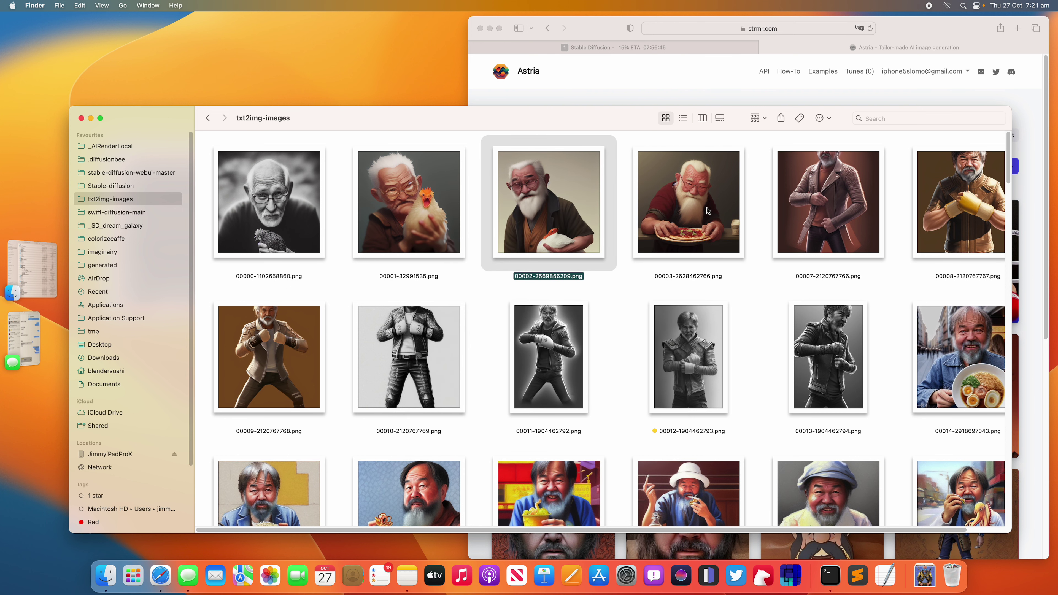
left_click(814, 212)
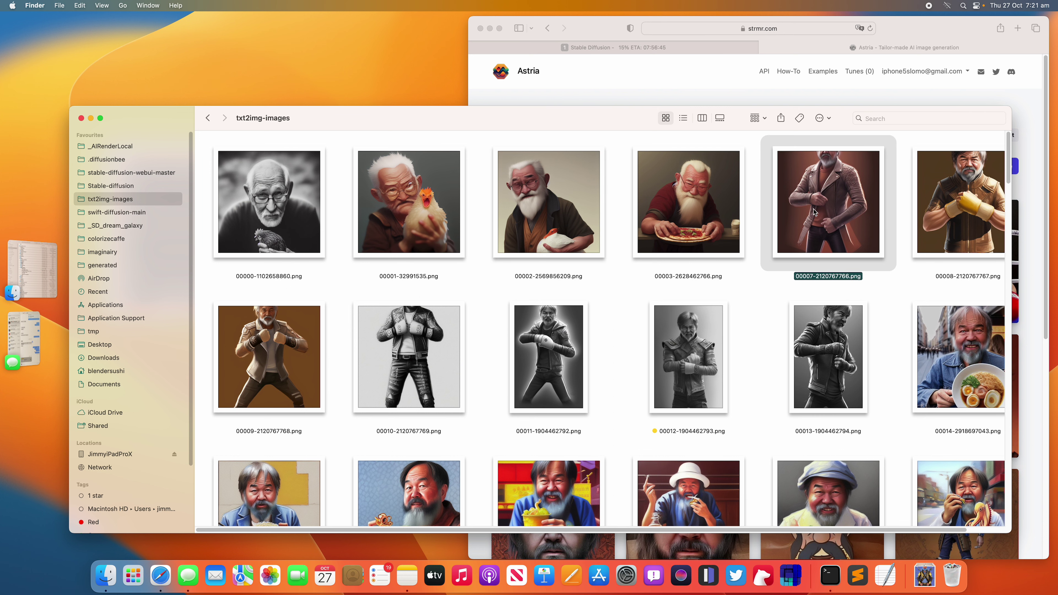
- Preview the images after 00007-2120767766.png, including 00014-2918697043.png, 00013-1904462794.png and 00012-1904462793.png, and close the preview
key("space")
key("Right")
key("Down")
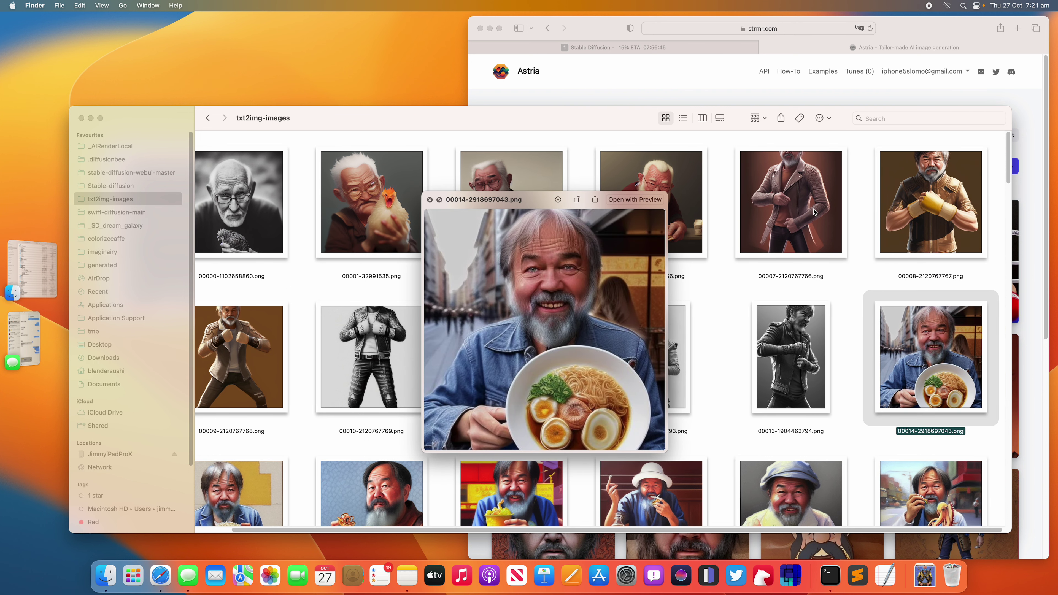
key("Up")
key("Down")
key("Left")
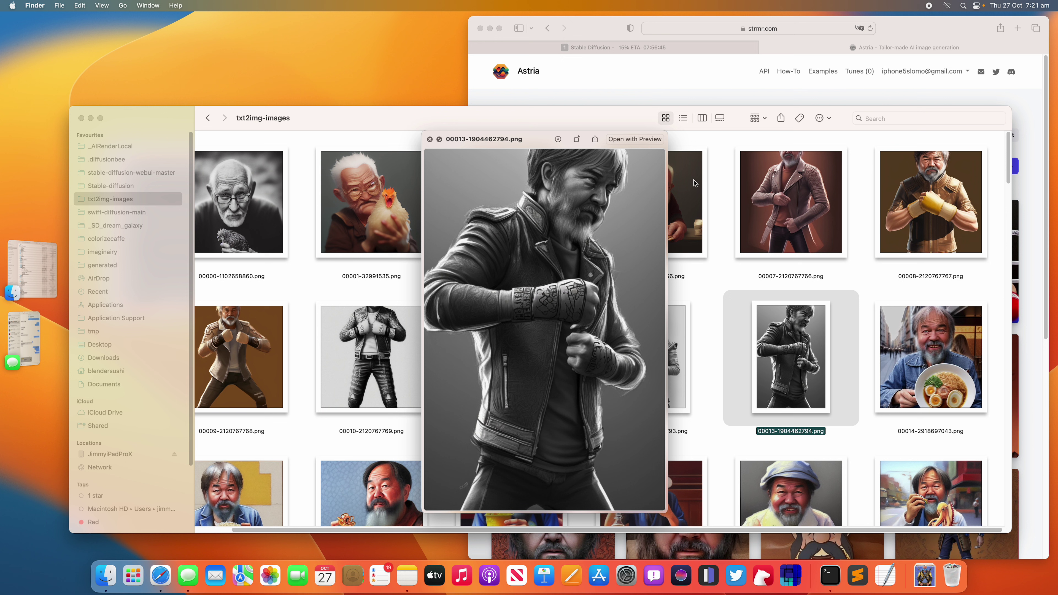
key("Left")
key("Left")
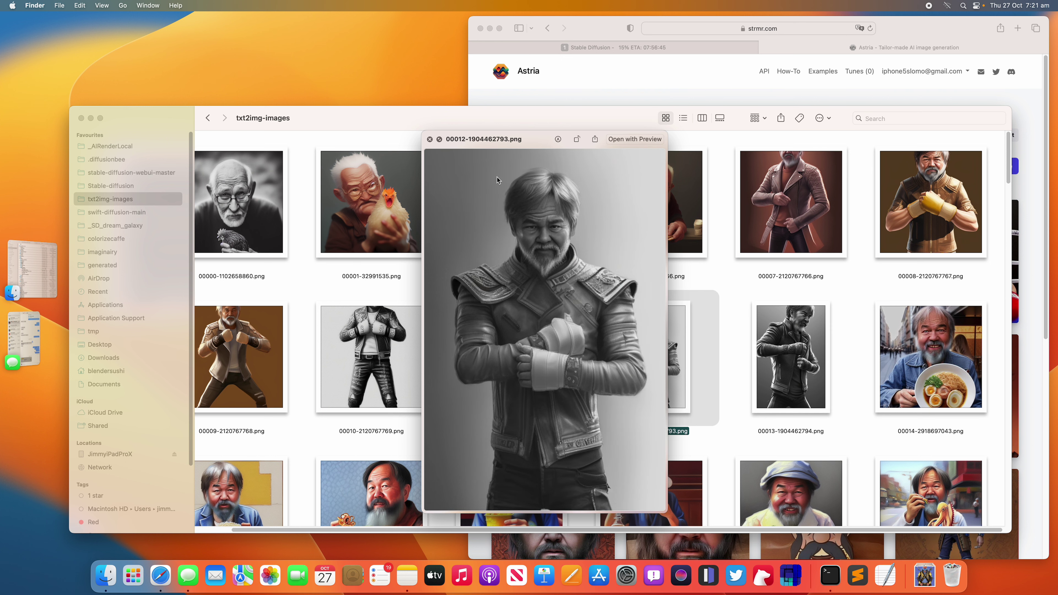
key("Right")
left_click(430, 139)
- Select 00014-2918697043.png, and move the selection to 00015-3416982989.png at the start of the next row
scroll(562, 266, "down", 3)
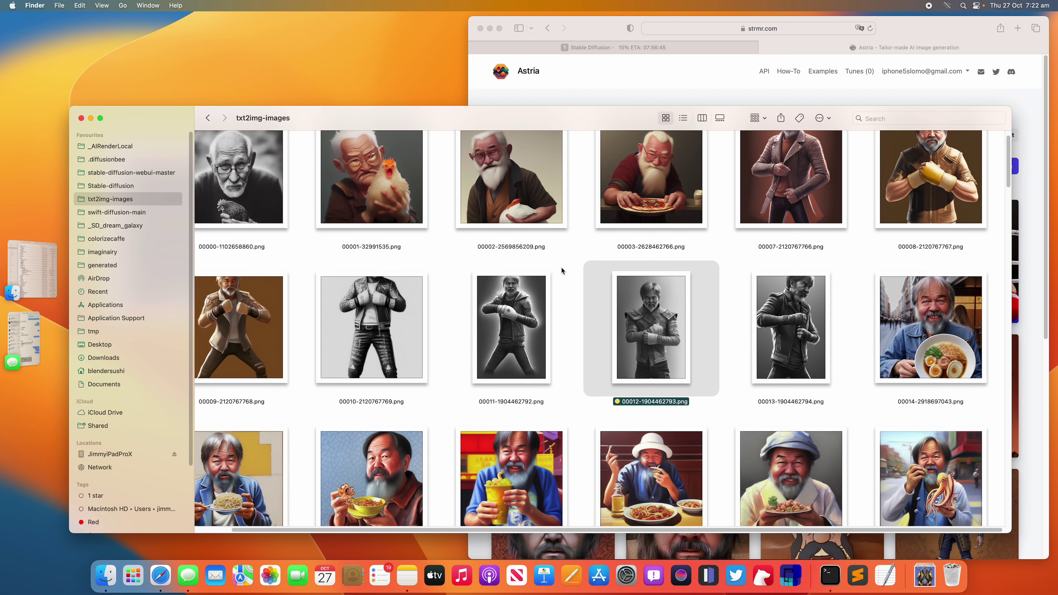
left_click(912, 311)
scroll(913, 311, "down", 3)
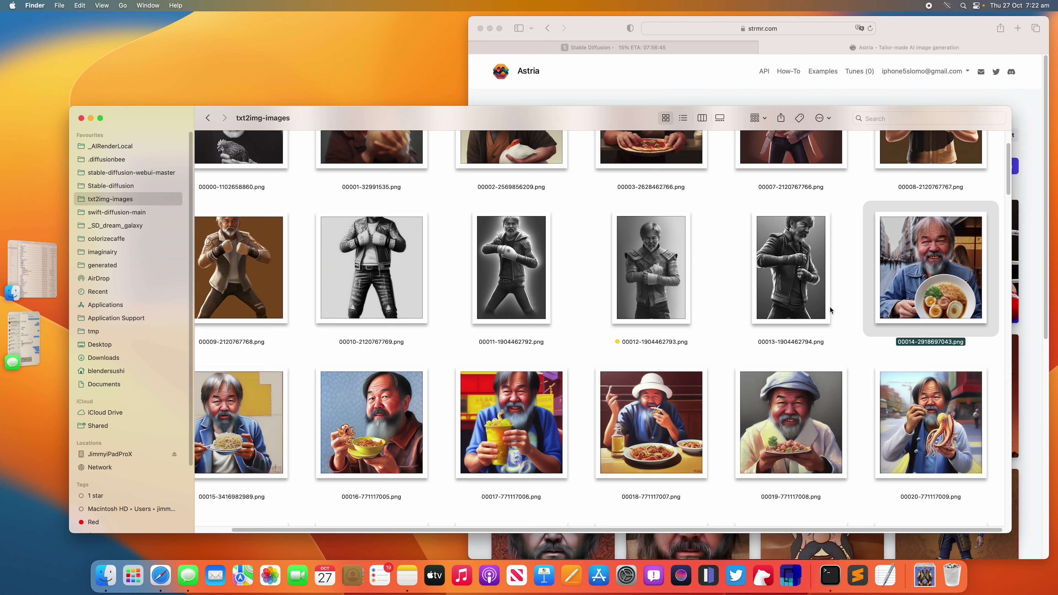
scroll(827, 306, "down", 1)
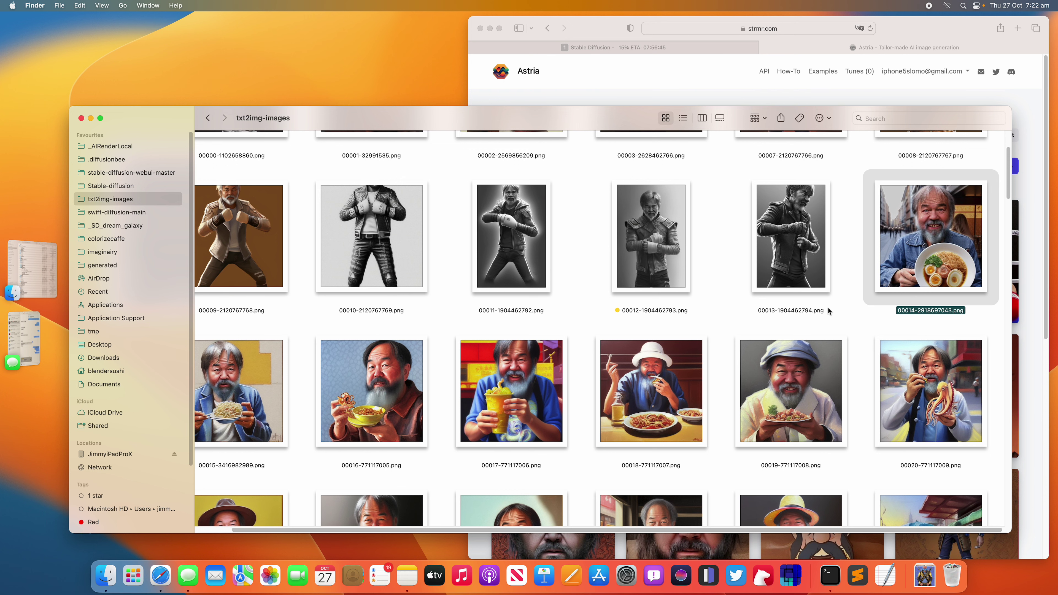
key("Down")
key("Left")
key("Left")
key("Left")
key("Left")
key("Left")
key("Down")
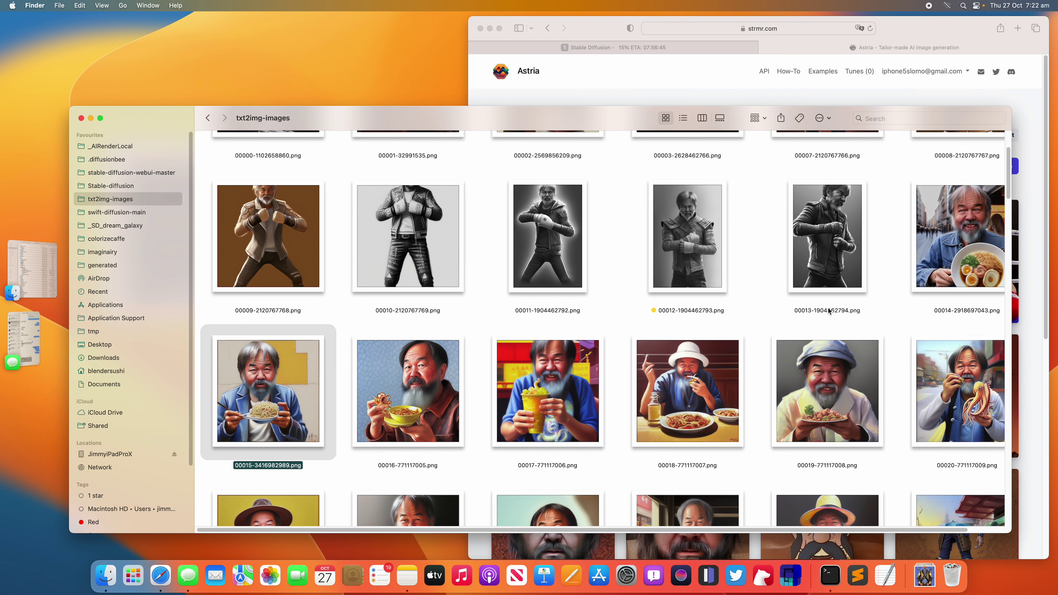
key("Up")
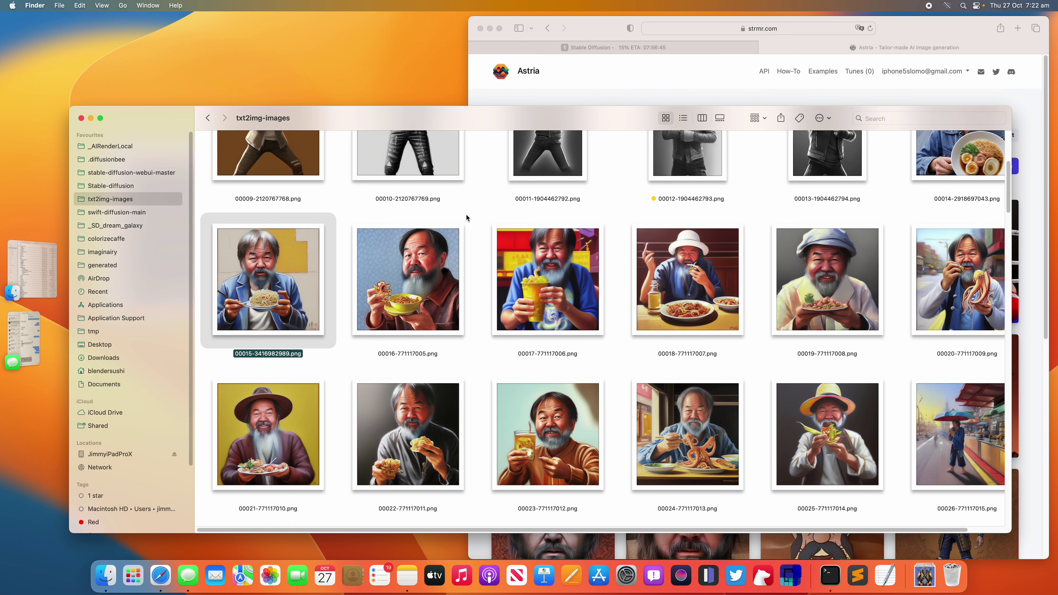
- Bring up the local Stable Diffusion page in Safari and highlight "by affandi" at the end of the prompt
left_click(611, 49)
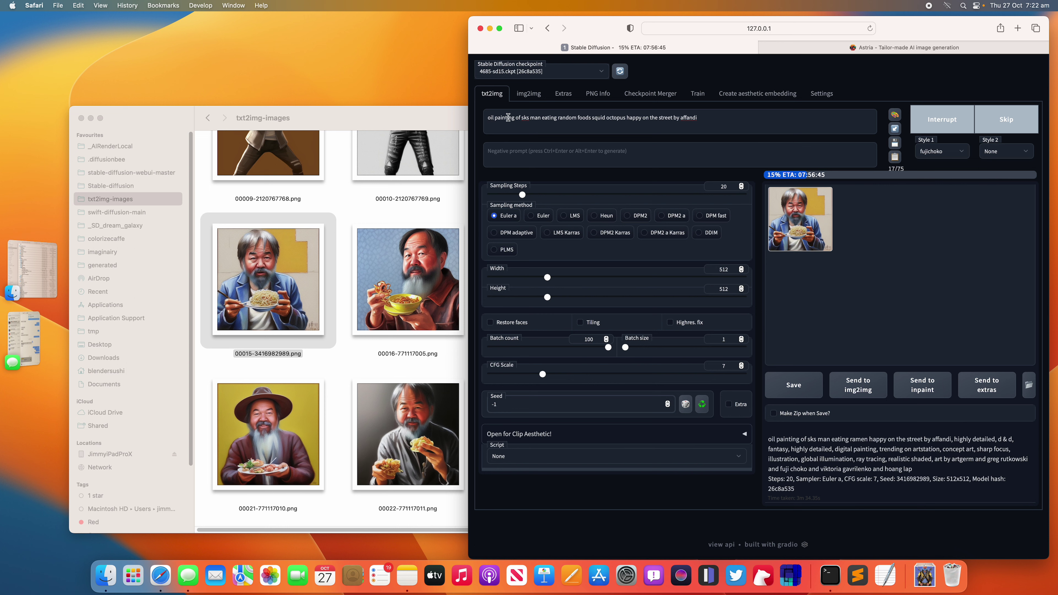
left_click(526, 118)
double_click(680, 118)
left_click_drag(673, 118, 698, 117)
- Return to Finder, preview 00017-771117006.png, and step back to 00015-3416982989.png and forward to 00020-771117009.png
left_click(413, 270)
left_click(508, 280)
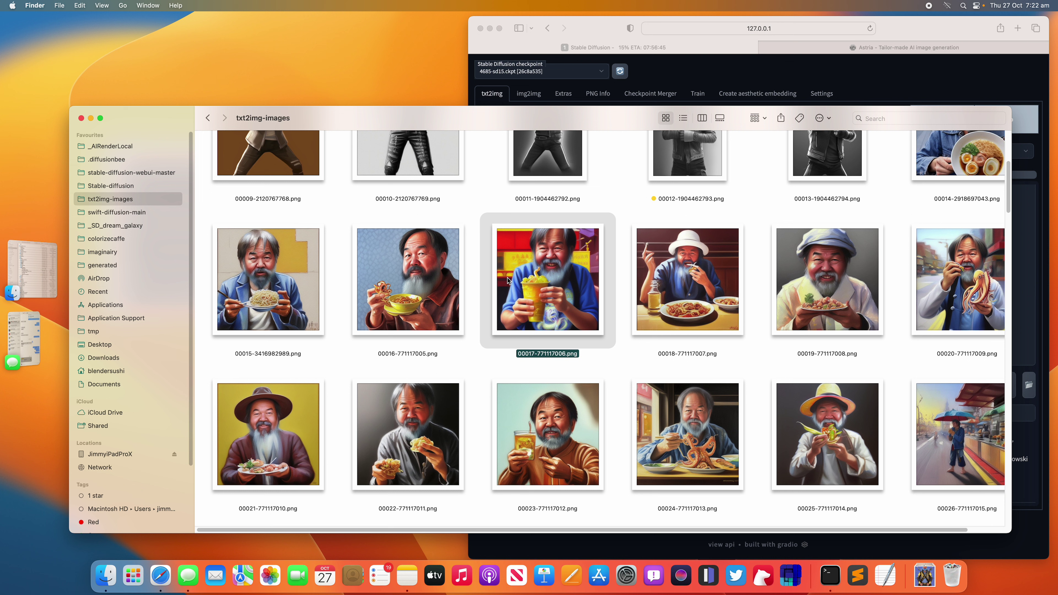
key("space")
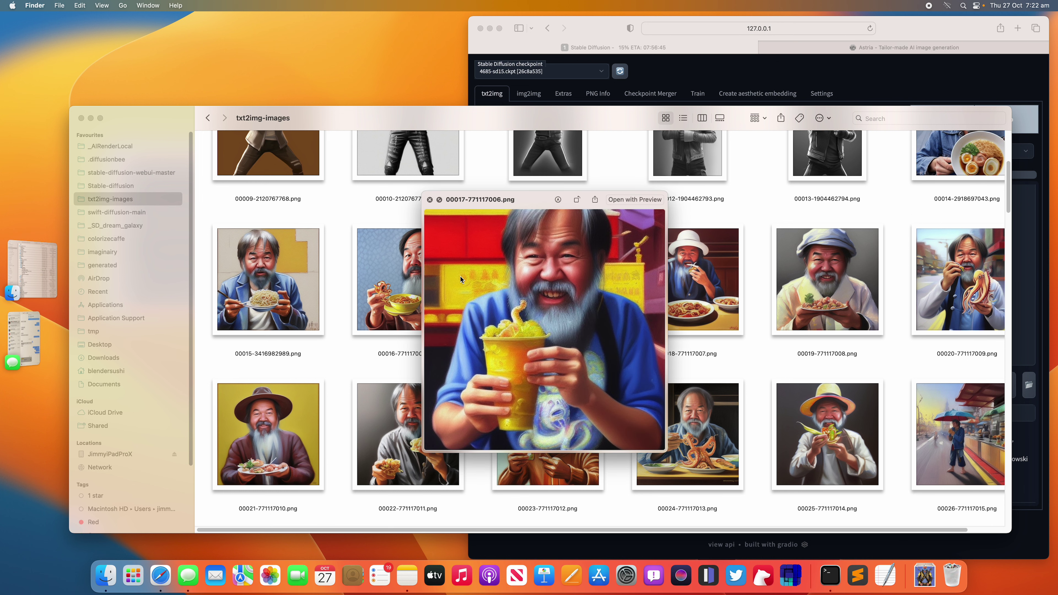
key("Left")
key("Left")
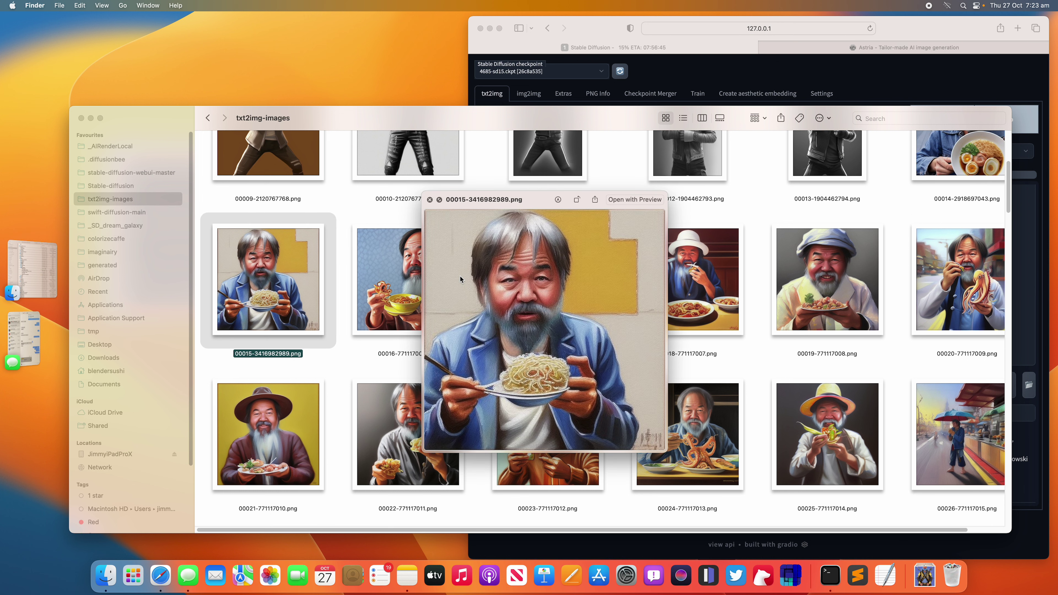
key("Right")
key("Right")
key("Right")
key("Right")
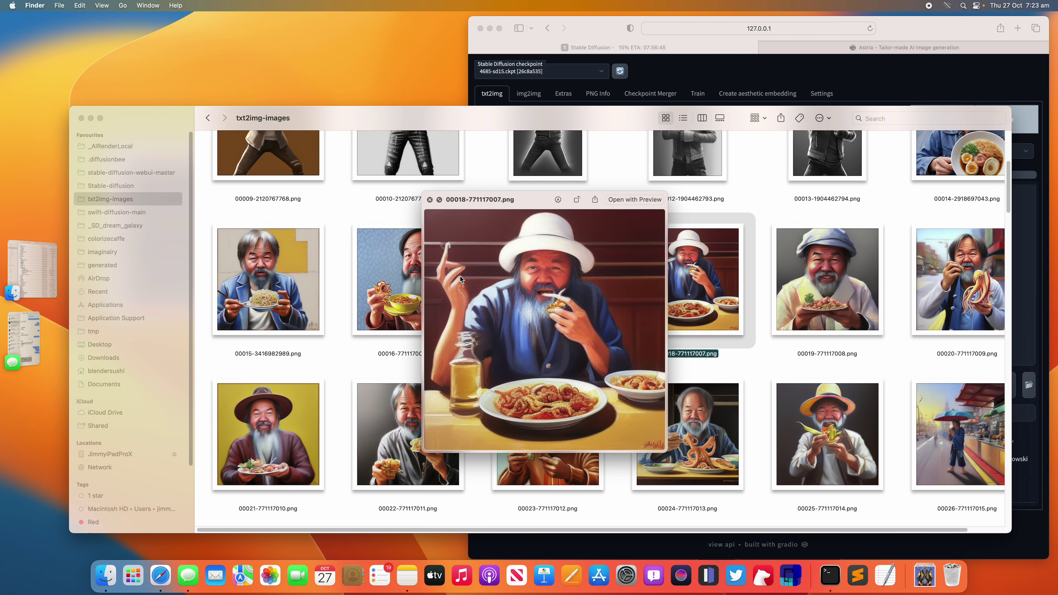
key("Right")
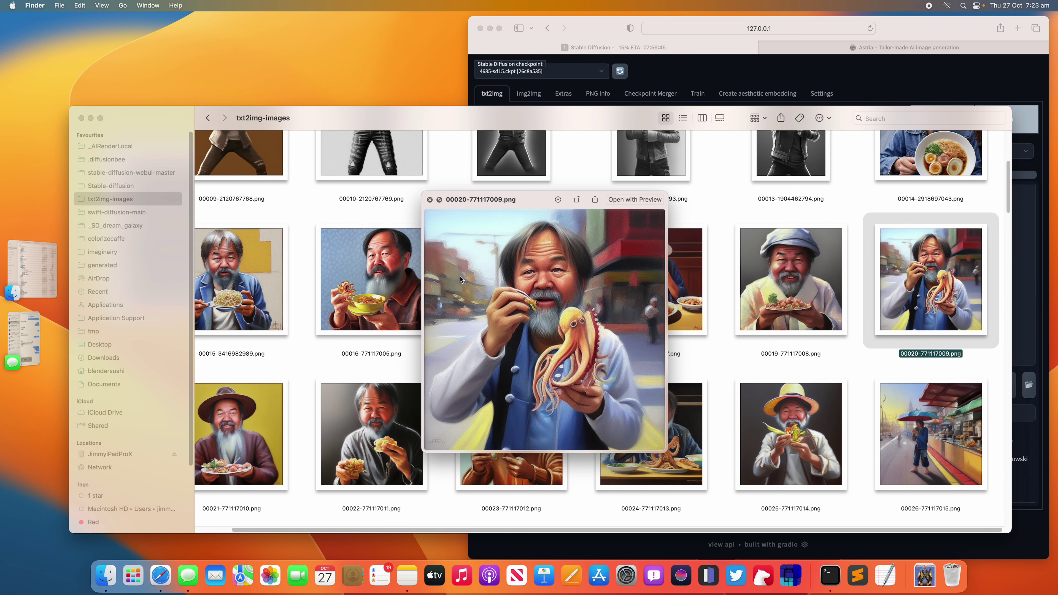
- Preview the next row's images from 00025-771117014.png back to 00021-771117010.png, comparing 00024-771117013.png with 00023-771117012.png
key("Down")
key("Left")
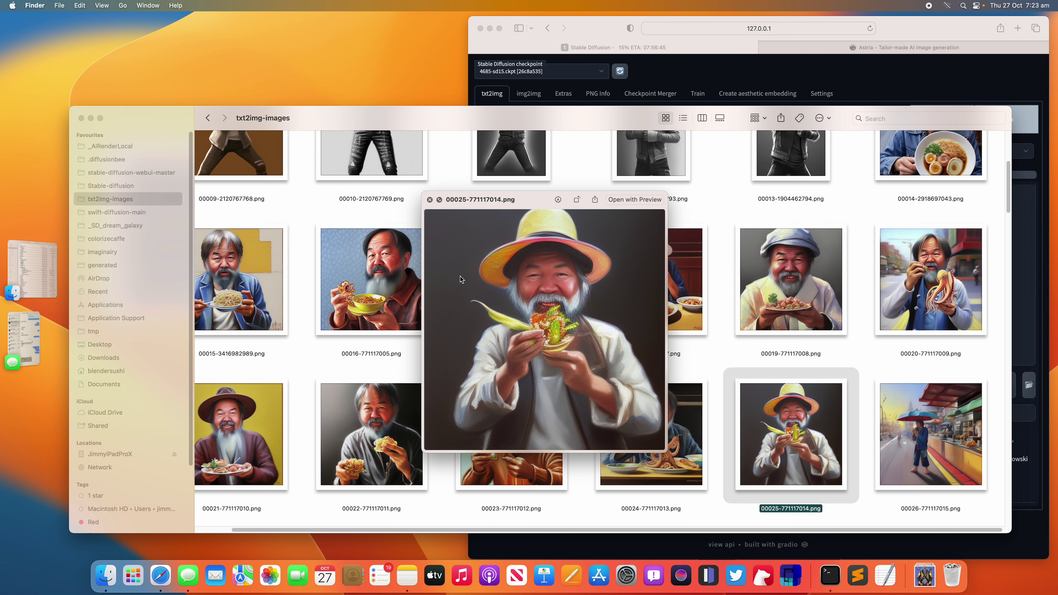
key("Left")
key("Left")
key("Right")
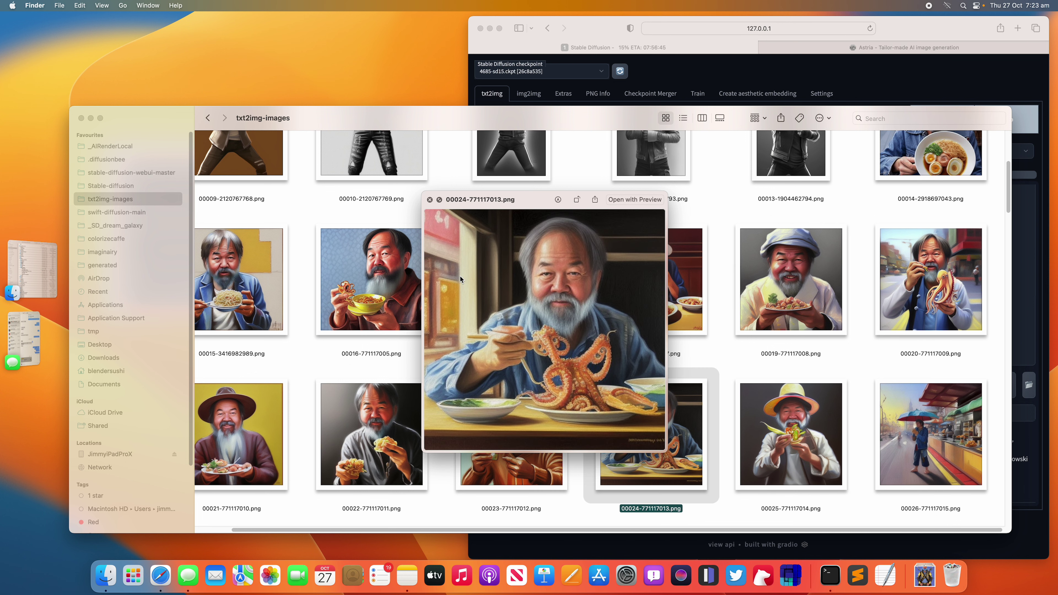
key("Left")
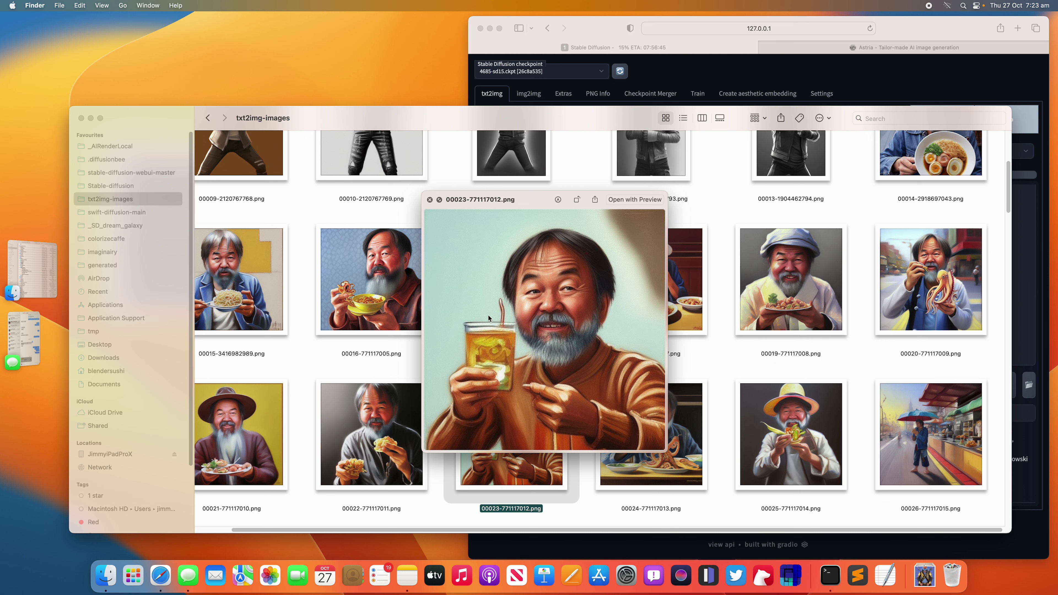
key("Right")
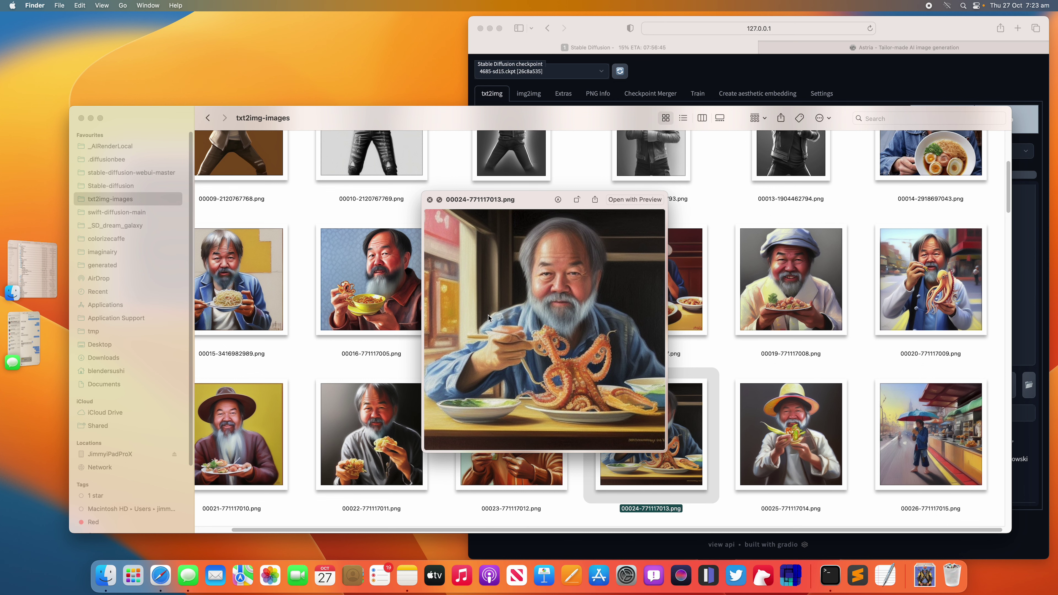
key("Left")
key("Left")
key("Left")
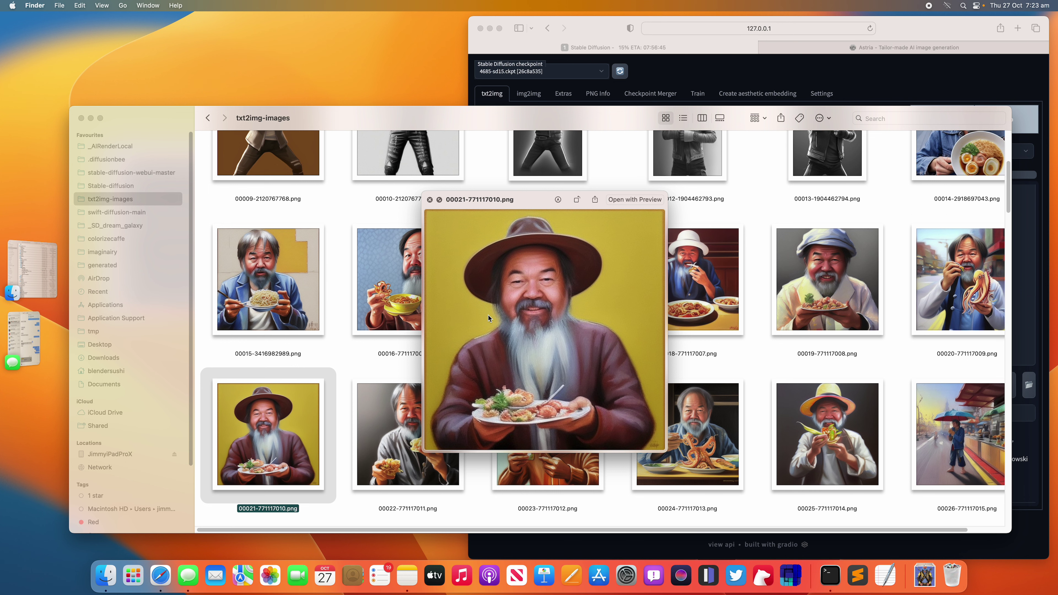
- Preview the following row of images, including 00028-771117017.png and 00030-771117019.png
key("Down")
key("Right")
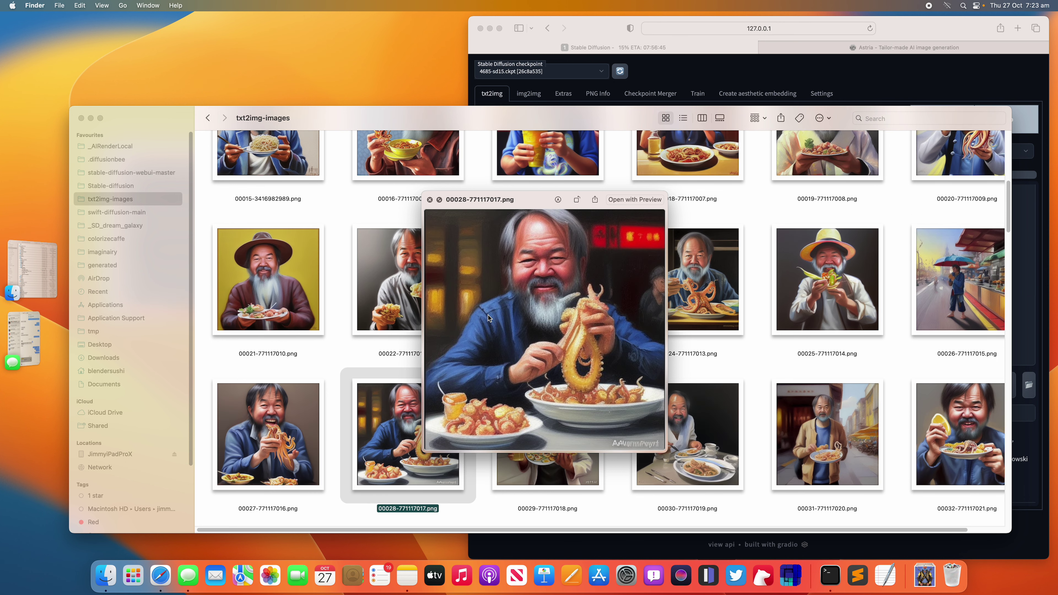
key("Right")
key("Right")
key("Right")
key("Right")
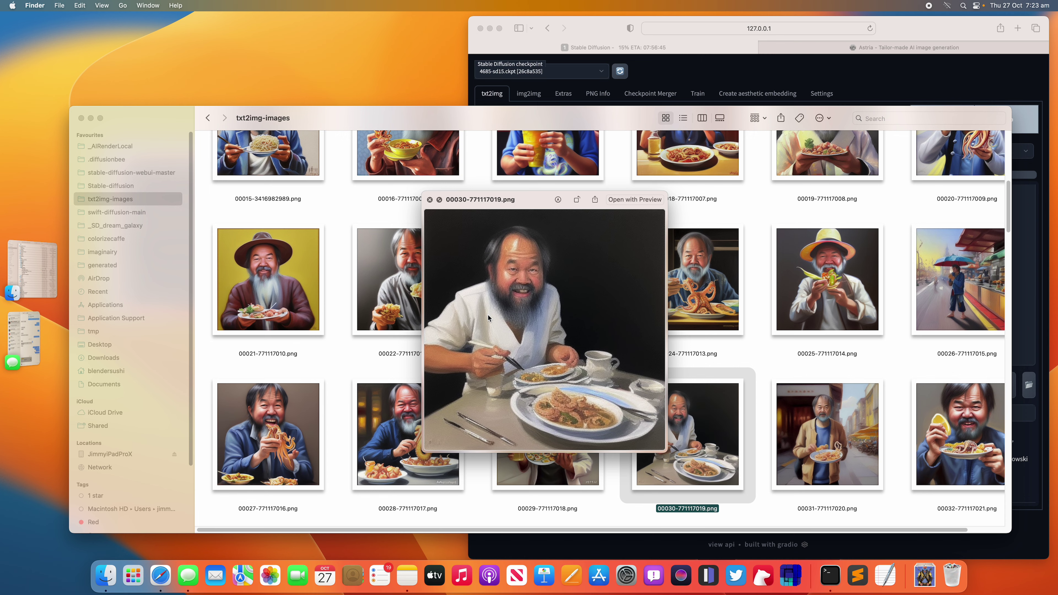
- Preview the row of images containing 00037-771117026.png, stepping back past 00034-771117023.png
key("Down")
key("Left")
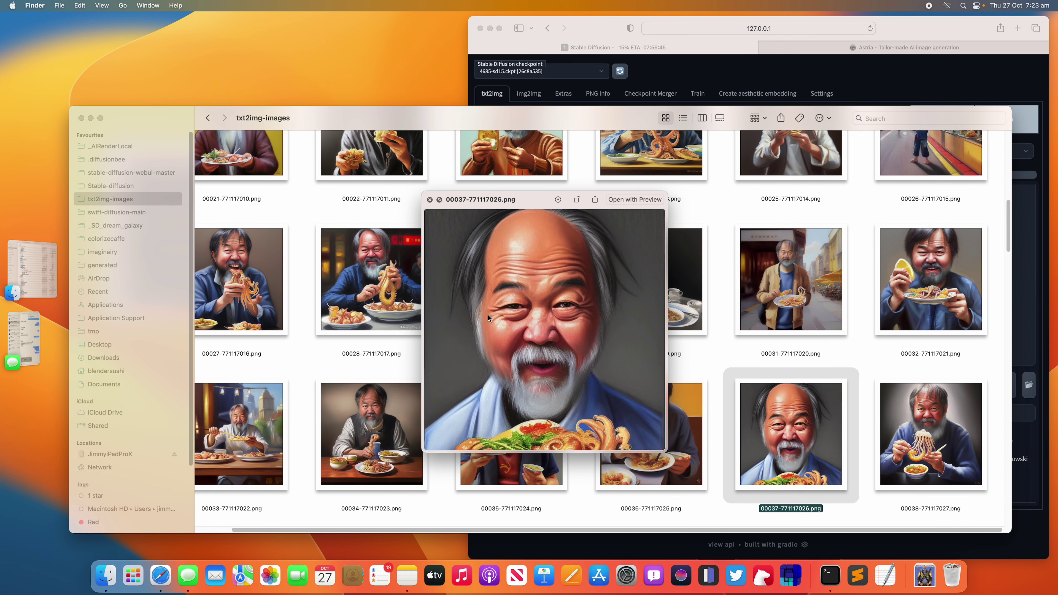
key("Right")
key("Left")
key("Left")
key("Left")
key("Left")
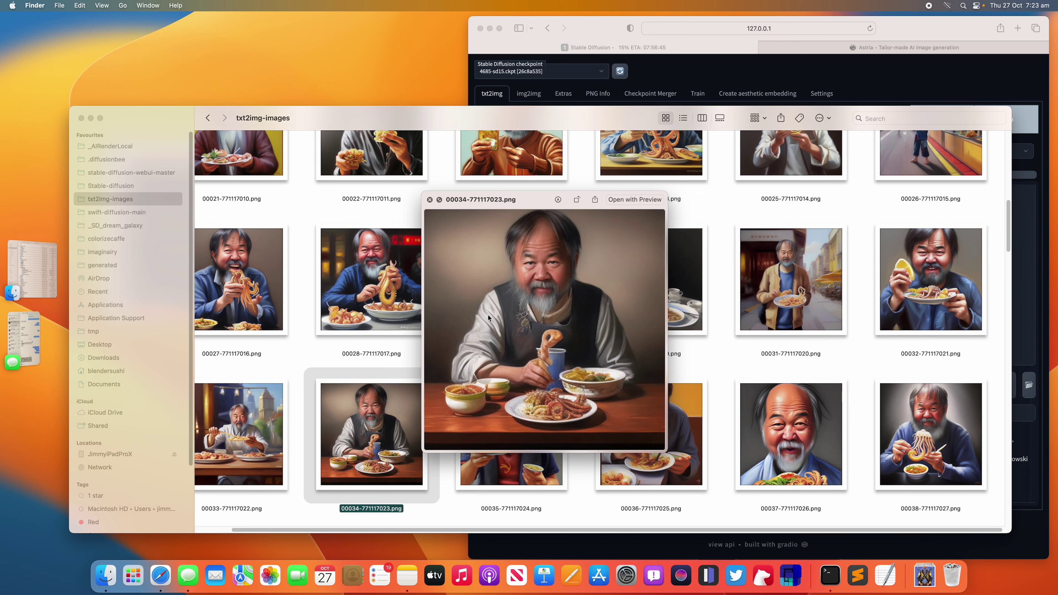
key("Left")
- Skip two rows down and preview the images from 00046-771117035.png through 00049-771117038.png
key("Down")
key("Down")
key("Right")
key("Right")
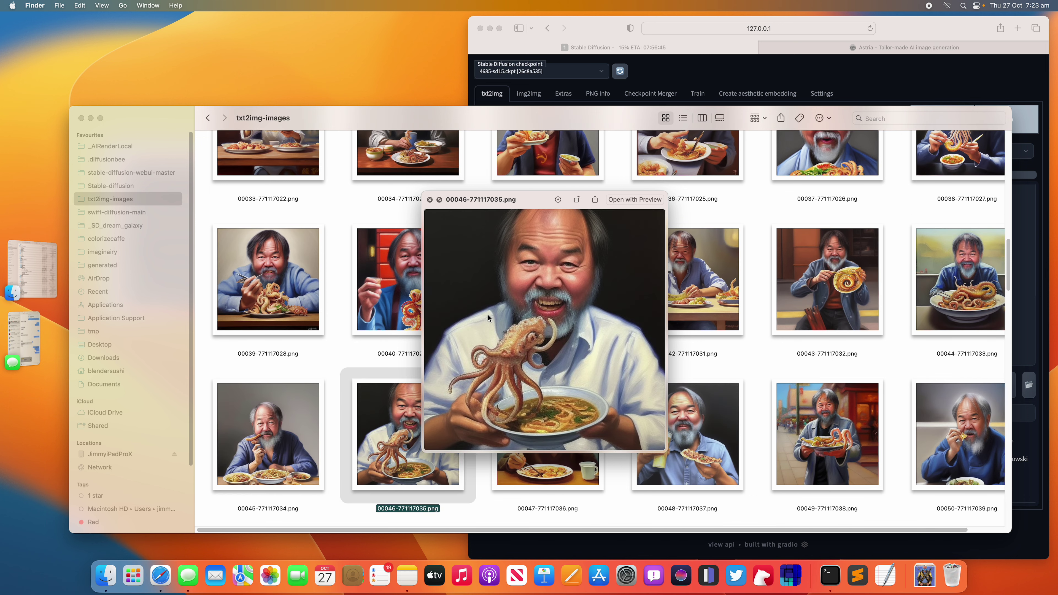
key("Right")
key("Right")
key("Right")
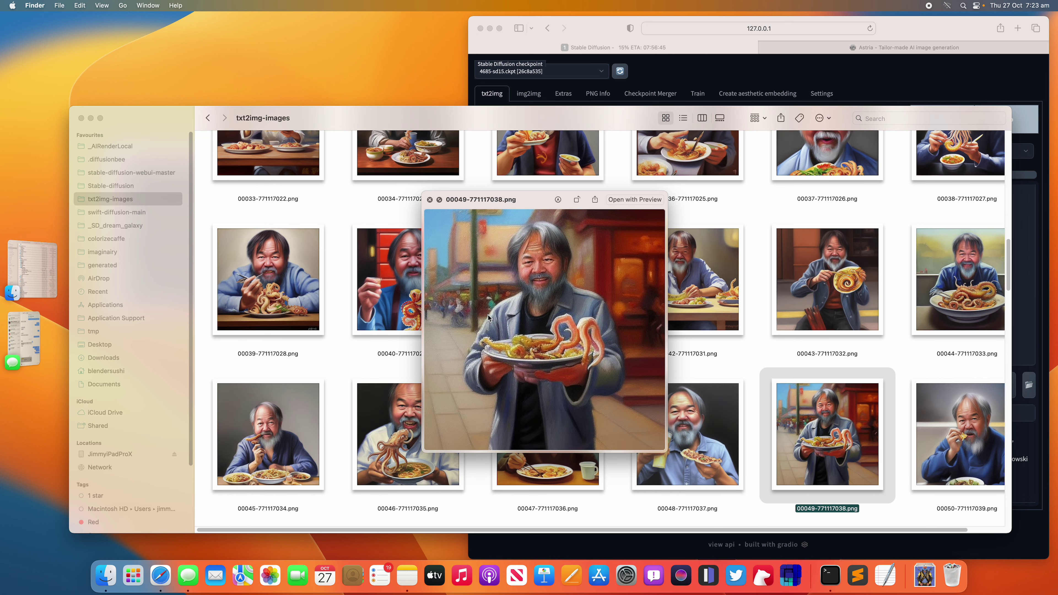
- Preview the next row's images from 00055-771117044.png back to 00051-771117040.png
key("Down")
key("Left")
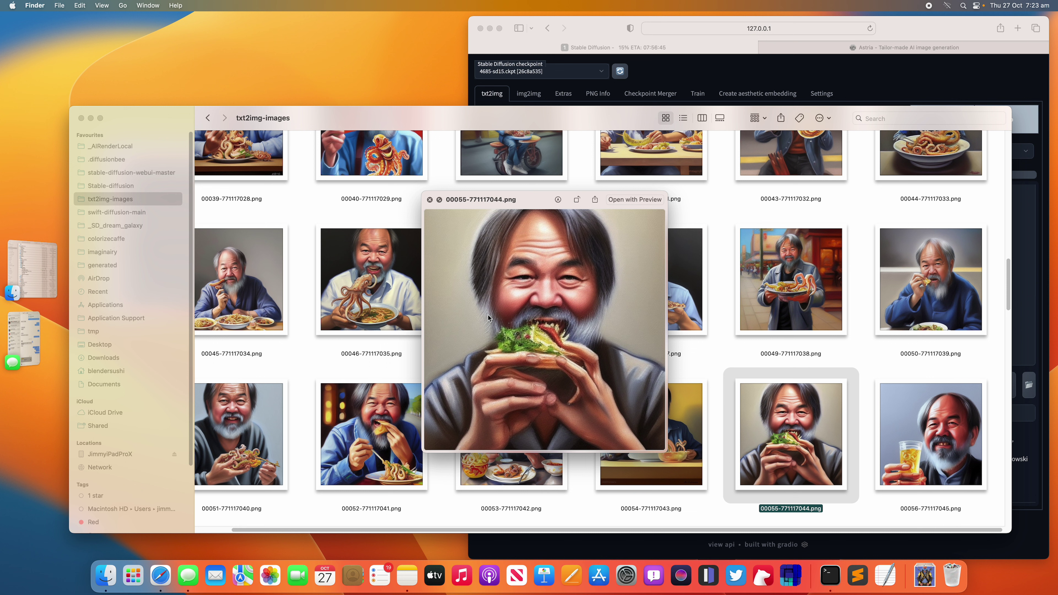
key("Left")
key("Left")
key("Left")
key("Left")
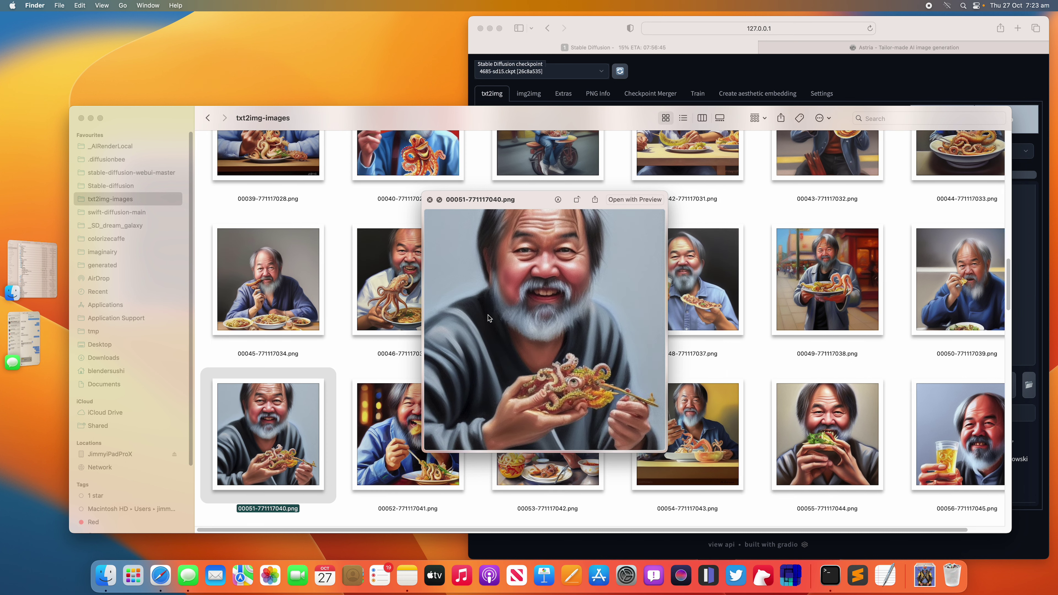
- Preview the images in the next row up to 00061-771117050.png, step back to 00059-771117048.png, and close the preview
key("Down")
key("Right")
key("Right")
key("Right")
key("Right")
key("Right")
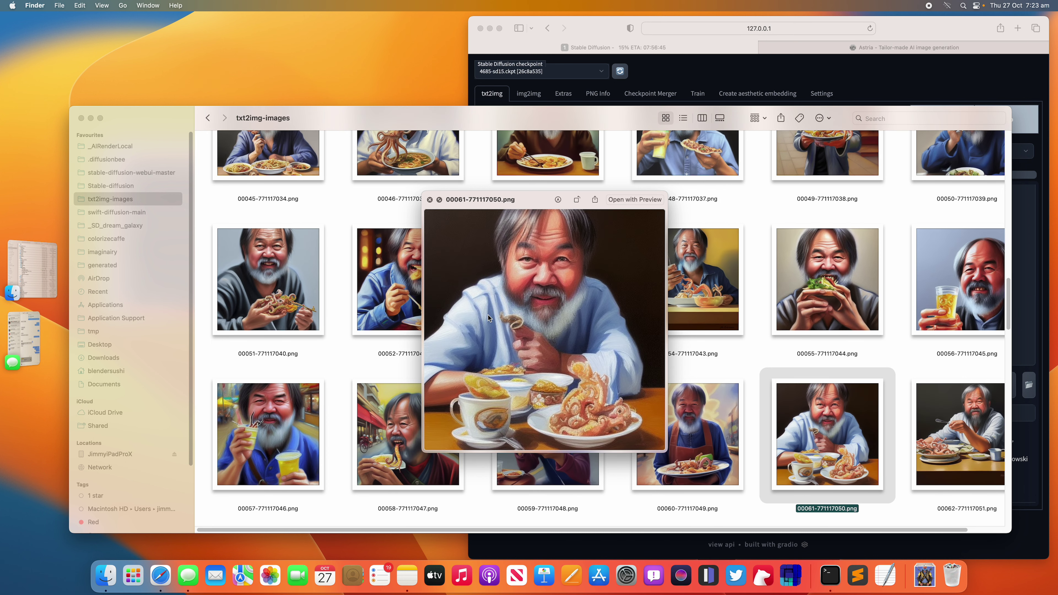
key("Left")
key("Left")
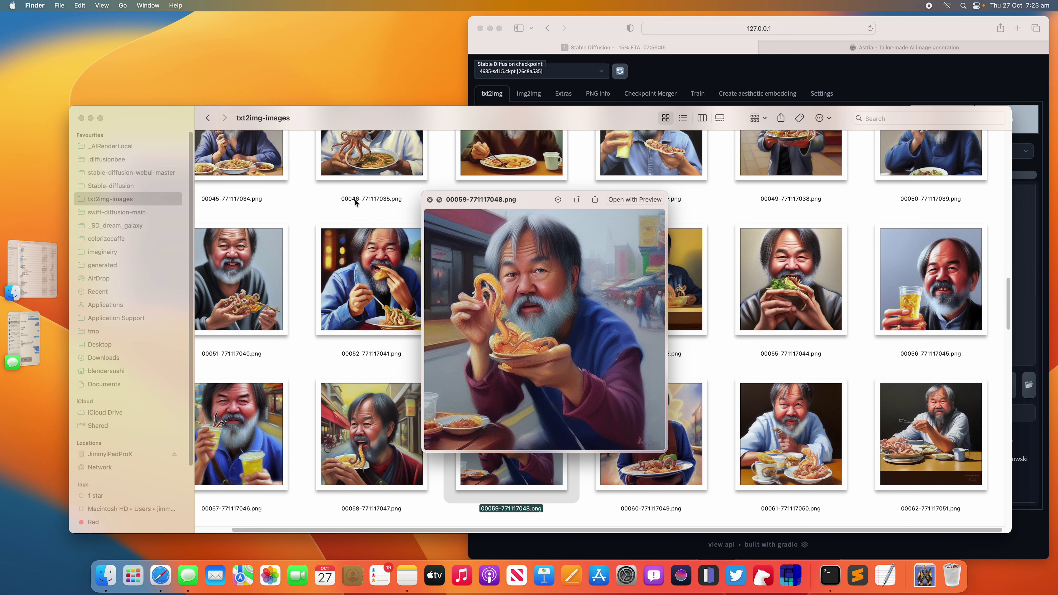
left_click(429, 200)
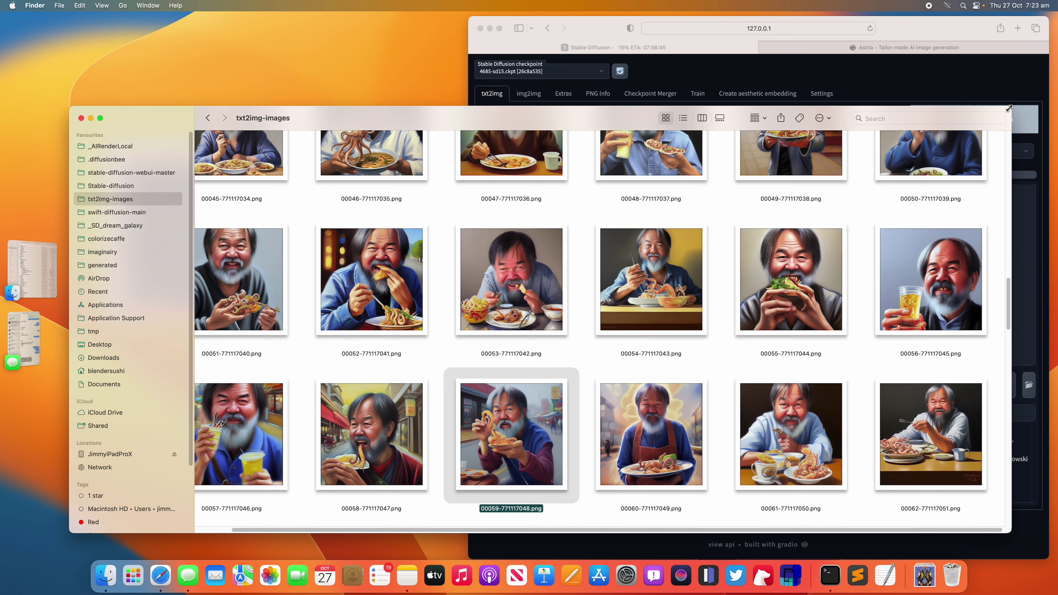
- Narrow the Finder window so the browser is uncovered, and shrink its thumbnails to small icons
left_click_drag(1006, 109, 433, 76)
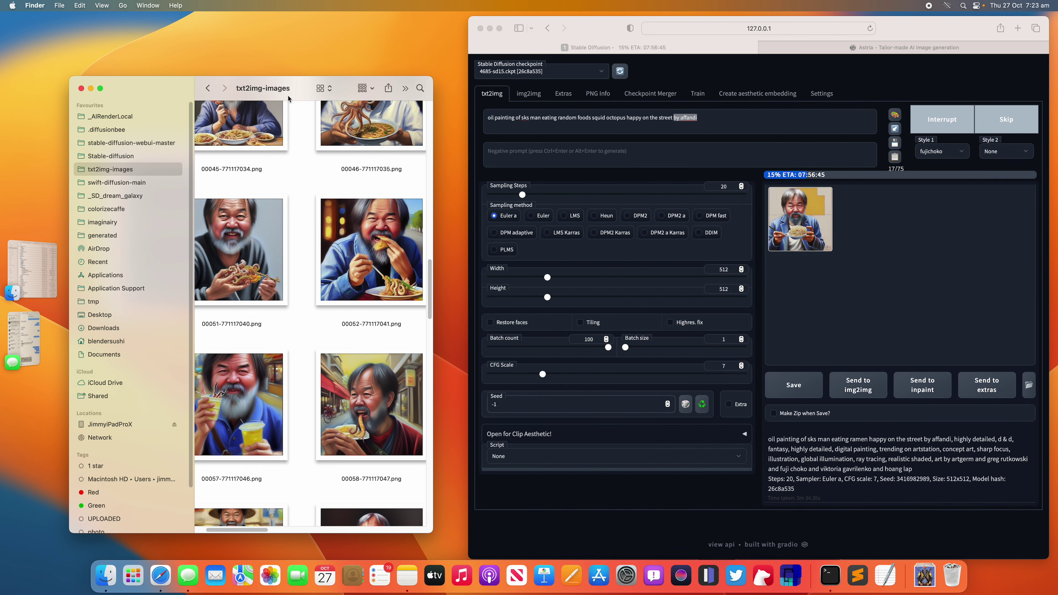
key("super+minus")
key("super+minus")
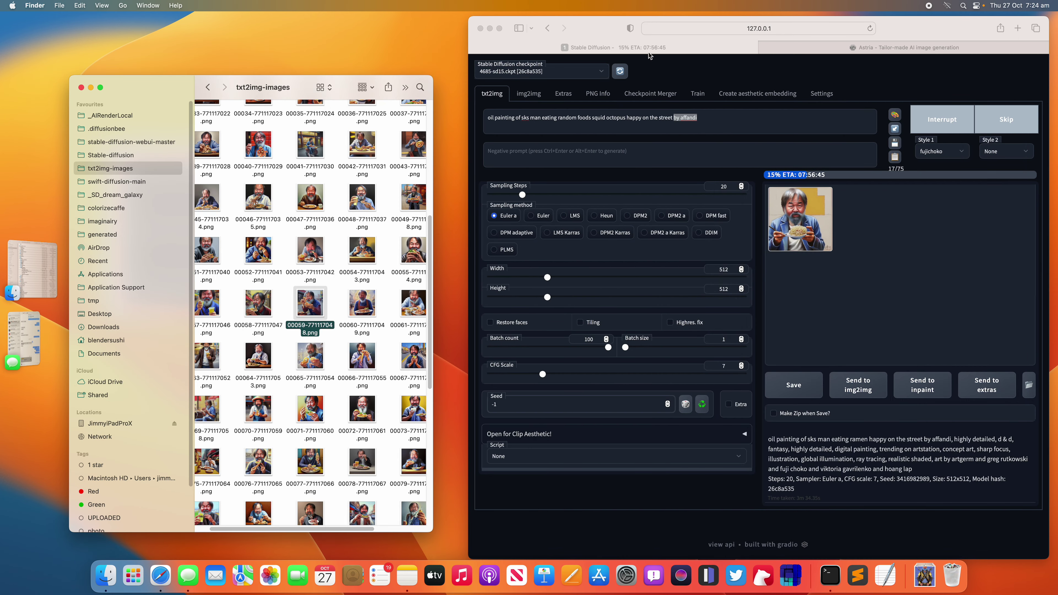
- Switch to the Astria page in Safari, and reposition and enlarge the browser window over most of the screen
left_click(921, 47)
left_click_drag(663, 24, 295, 35)
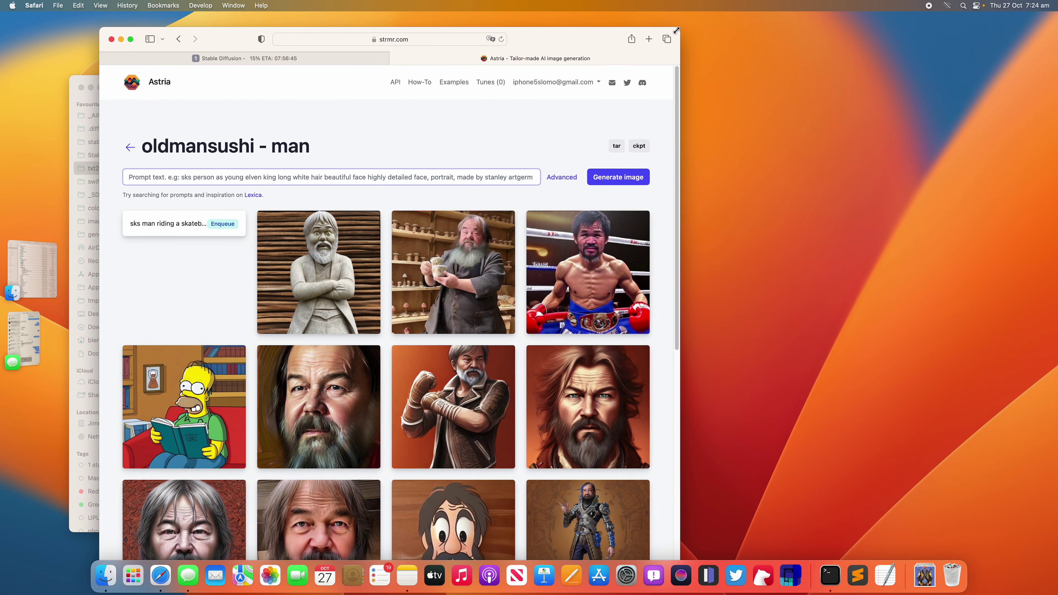
left_click_drag(679, 28, 877, 12)
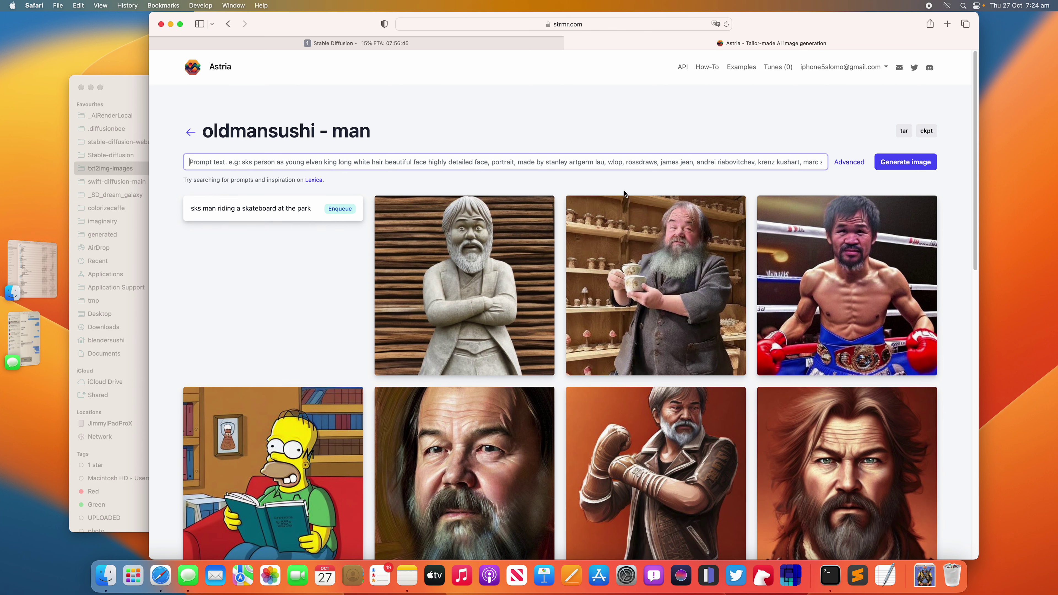
- Open the stone sculpture result in the oldmansushi - man gallery to view its full set of images
left_click(493, 254)
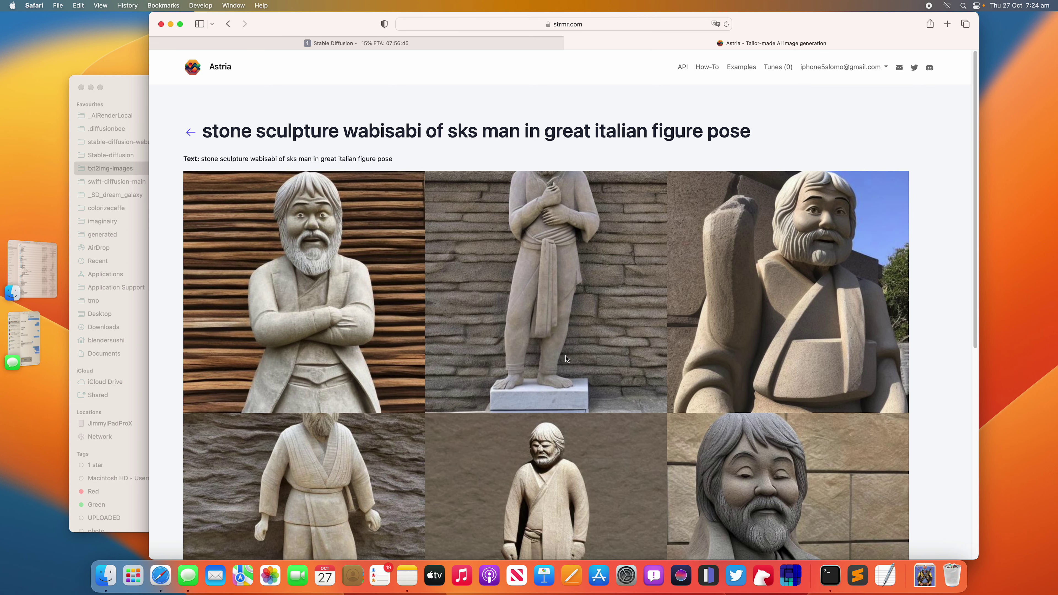
- Look through the stone sculpture images, highlight key words in the prompt title such as "wabisabi", and return to the oldmansushi - man gallery
scroll(567, 377, "down", 10)
scroll(569, 379, "up", 10)
double_click(227, 130)
left_click_drag(271, 130, 363, 131)
double_click(384, 131)
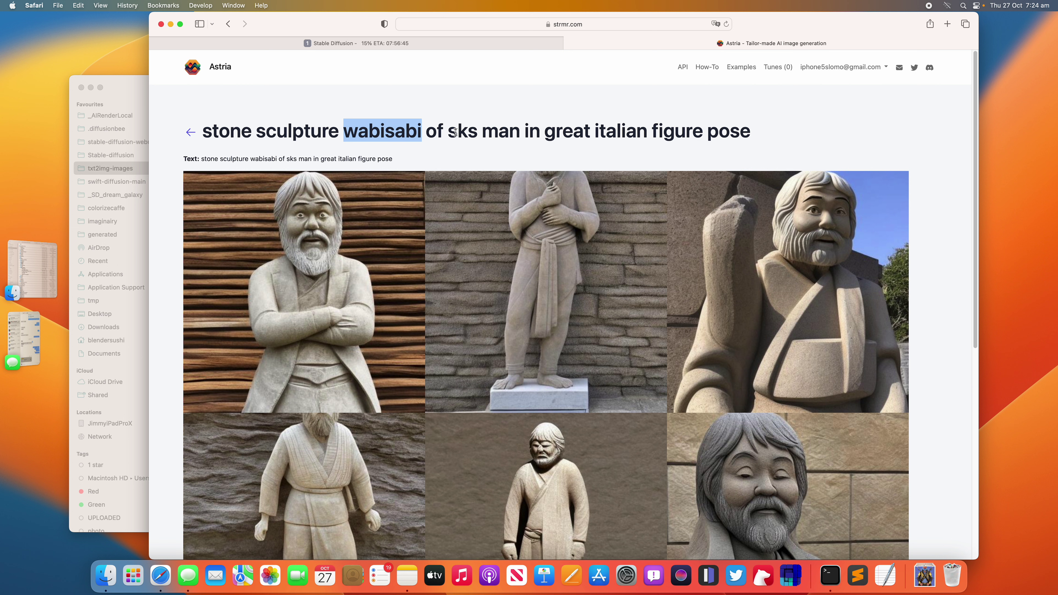
left_click_drag(563, 131, 705, 134)
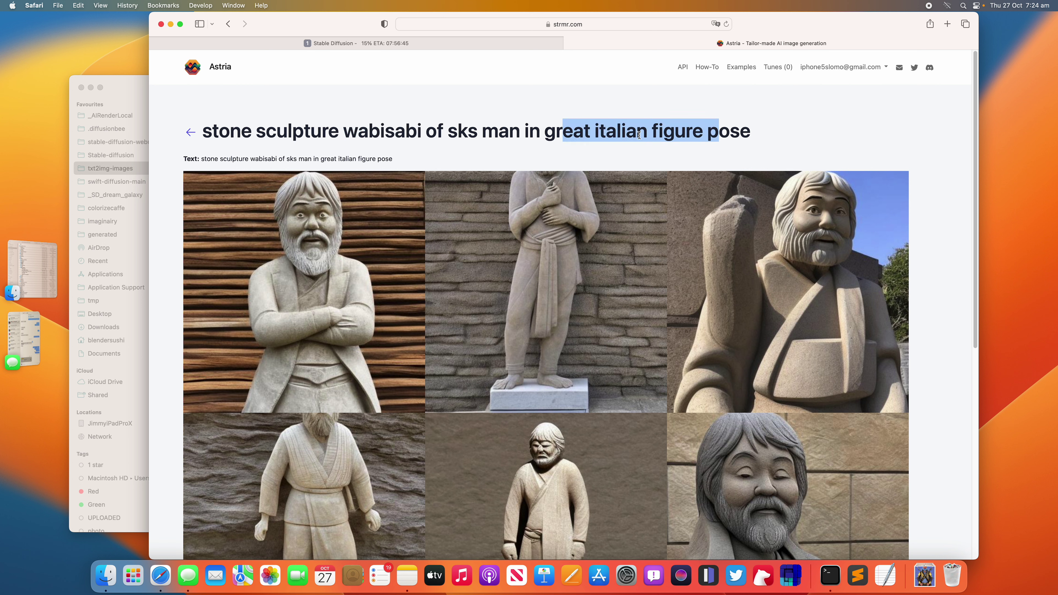
left_click(192, 132)
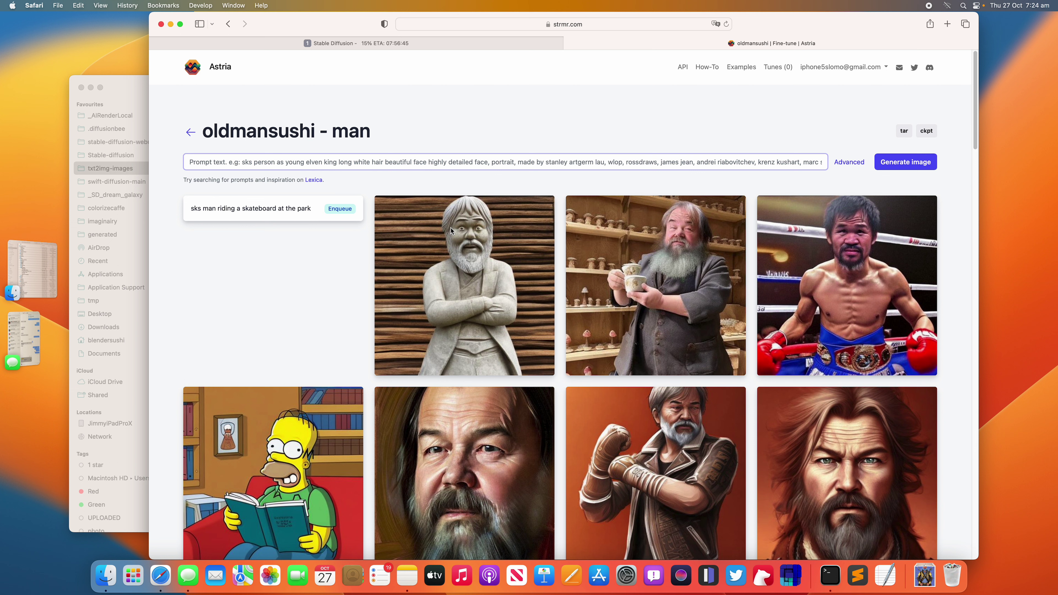
- Open the "dwarf version of sks man collecting mushroom" result and look through its images down to the last row
mouse_move(611, 279)
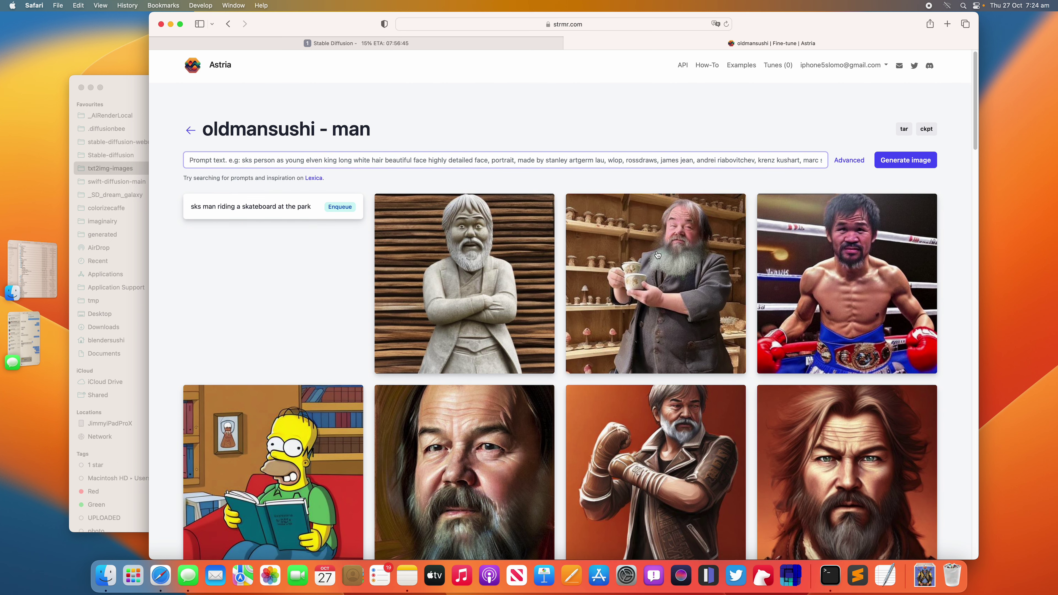
left_click(657, 254)
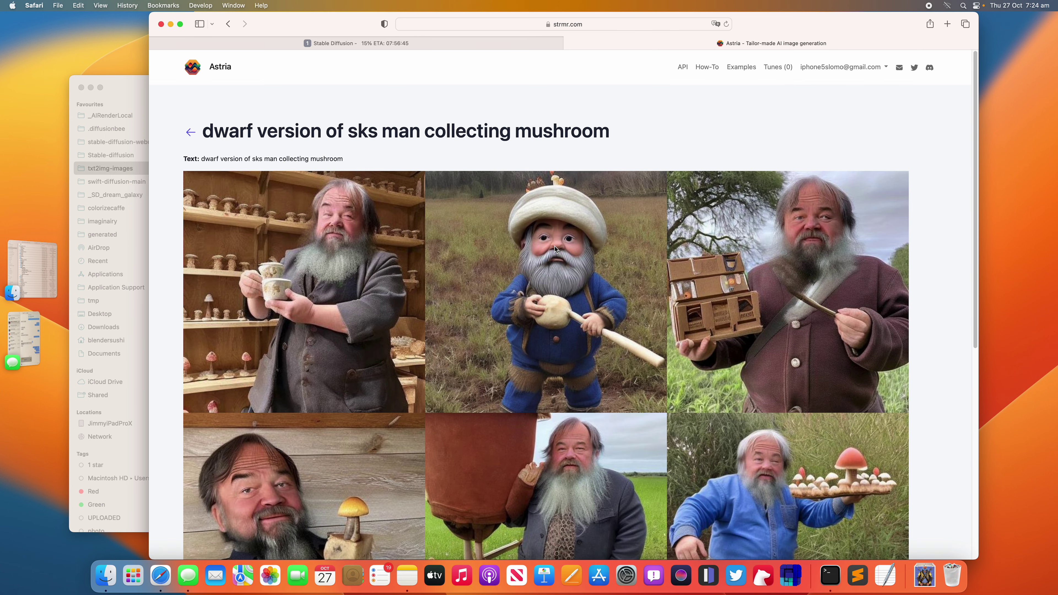
scroll(656, 295, "down", 2)
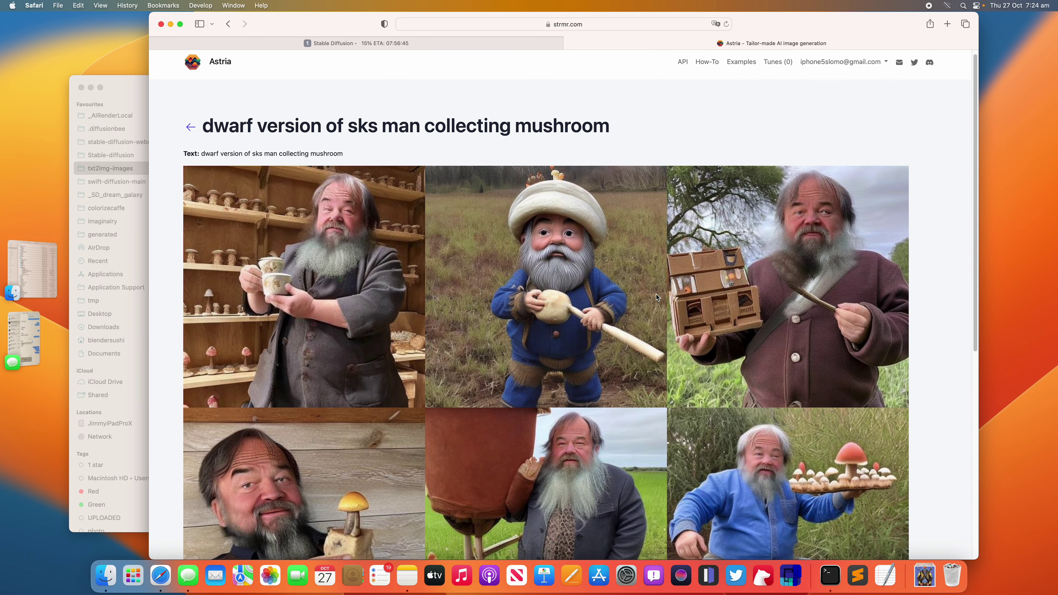
scroll(593, 262, "down", 10)
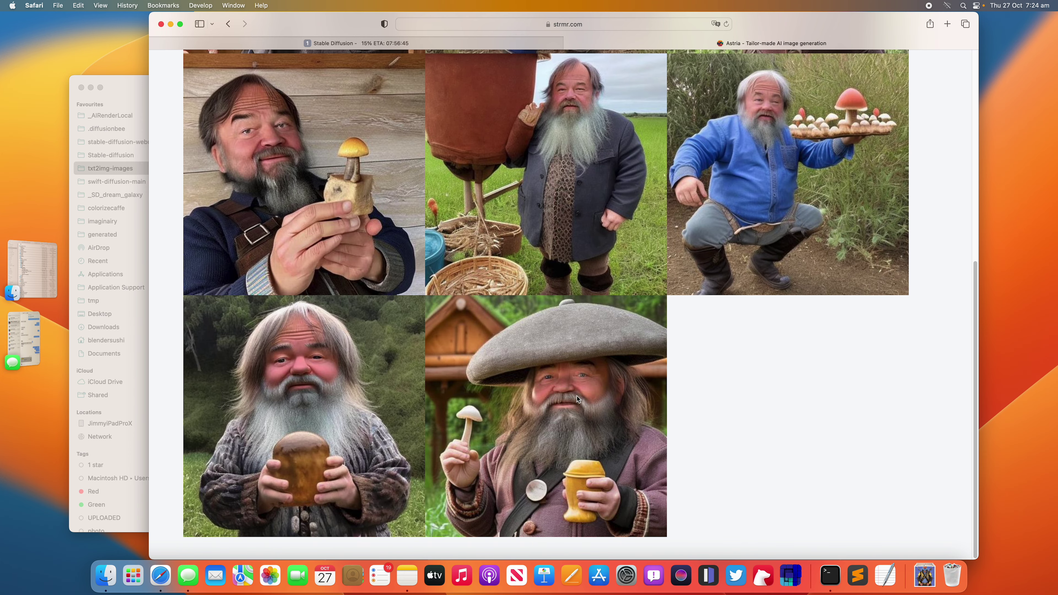
- Save the grey mushroom-hat dwarf, the blue-shirted man with a mushroom tray, and the white-hatted gnome images to Downloads
right_click(547, 375)
left_click(583, 406)
scroll(379, 349, "up", 7)
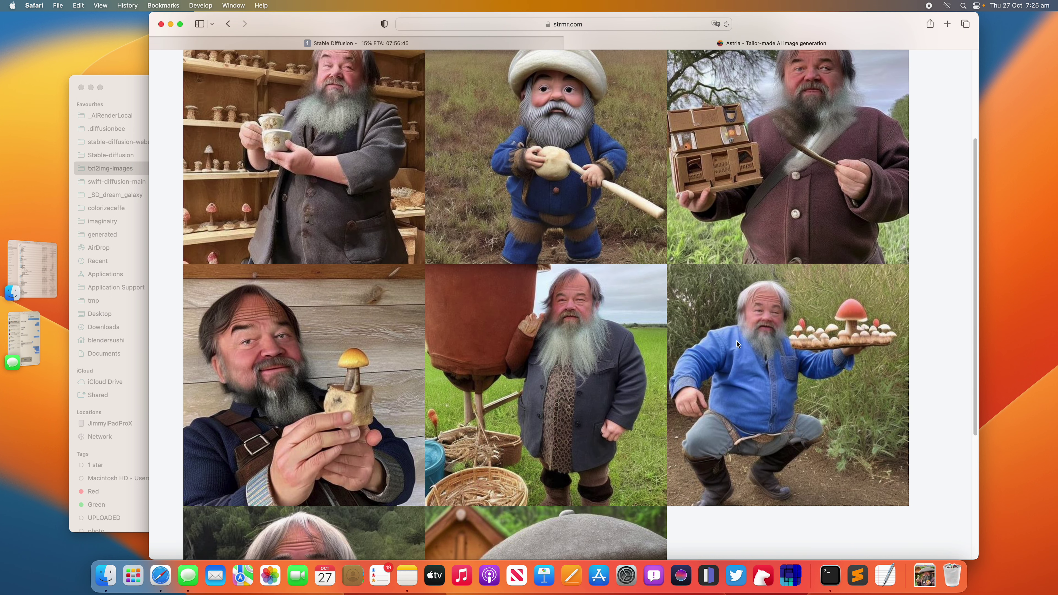
right_click(737, 341)
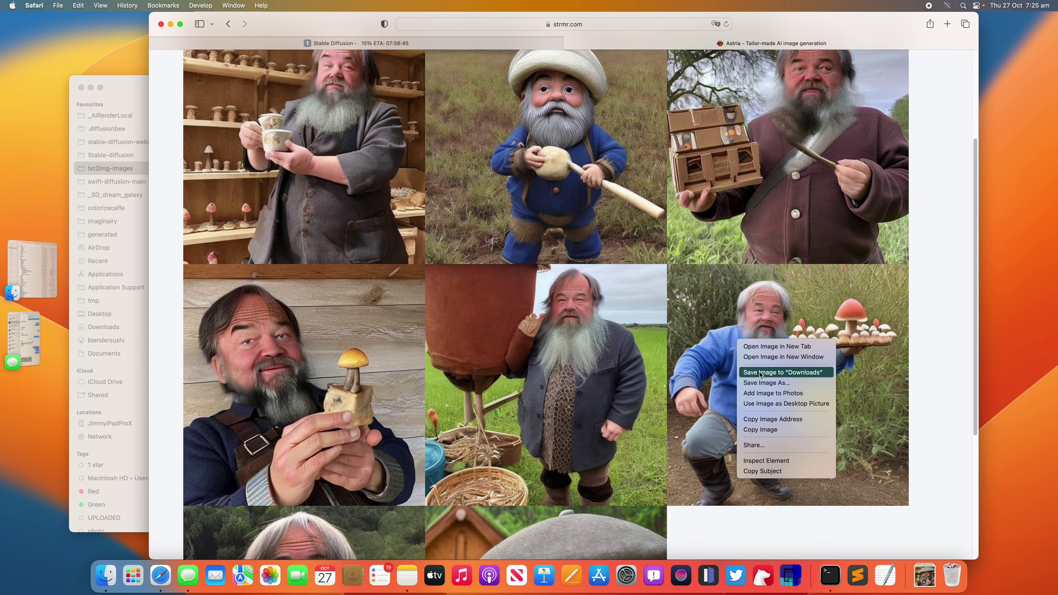
left_click(770, 371)
scroll(626, 336, "up", 4)
right_click(550, 249)
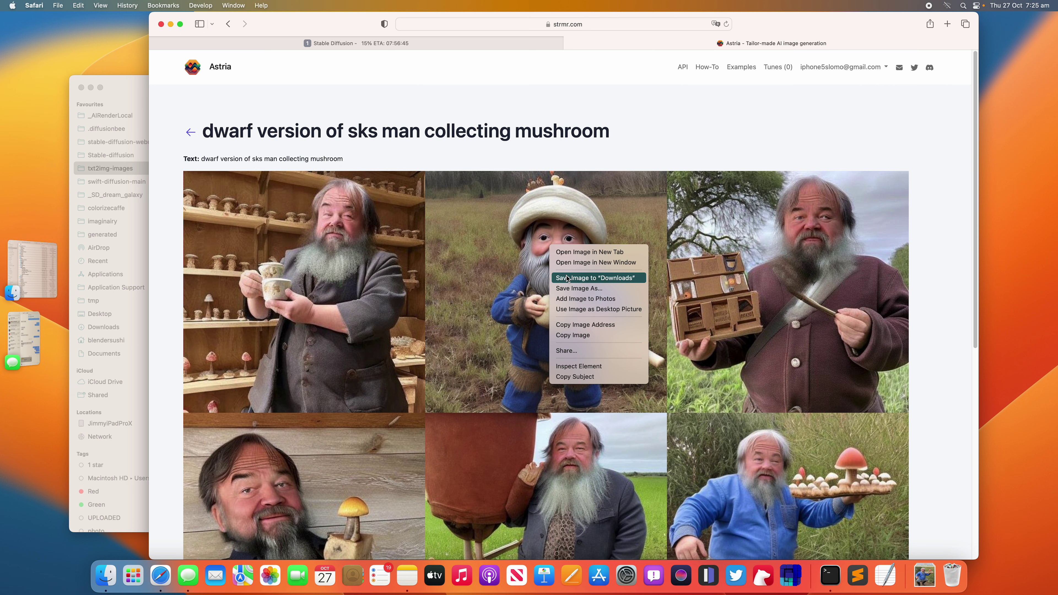
left_click(583, 278)
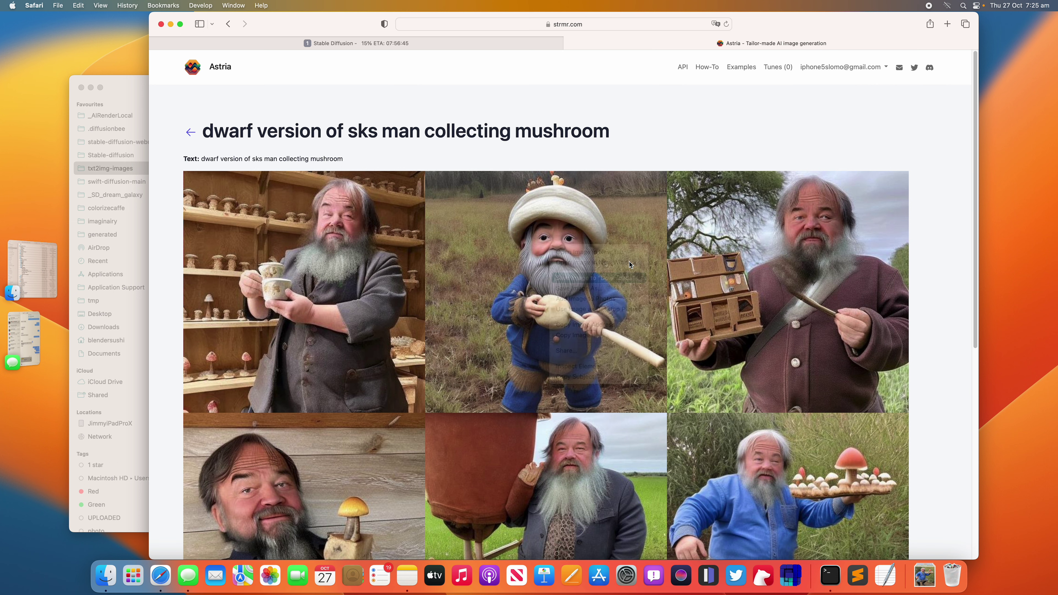
- Open the boxer result from the oldmansushi - man gallery and highlight the bracketed name blend and the boxing wording in its prompt title
left_click(195, 137)
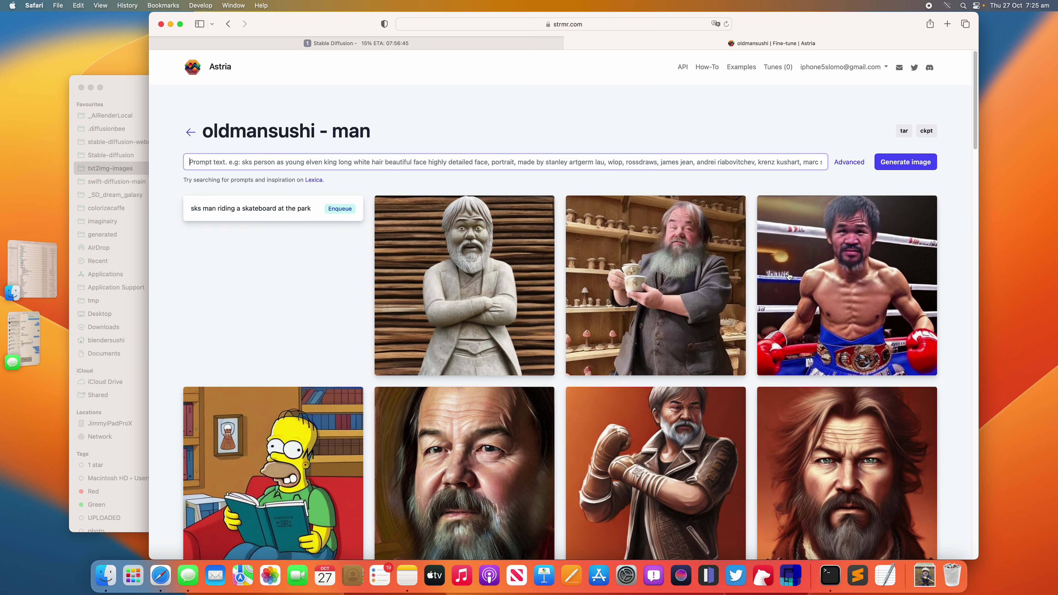
left_click(807, 276)
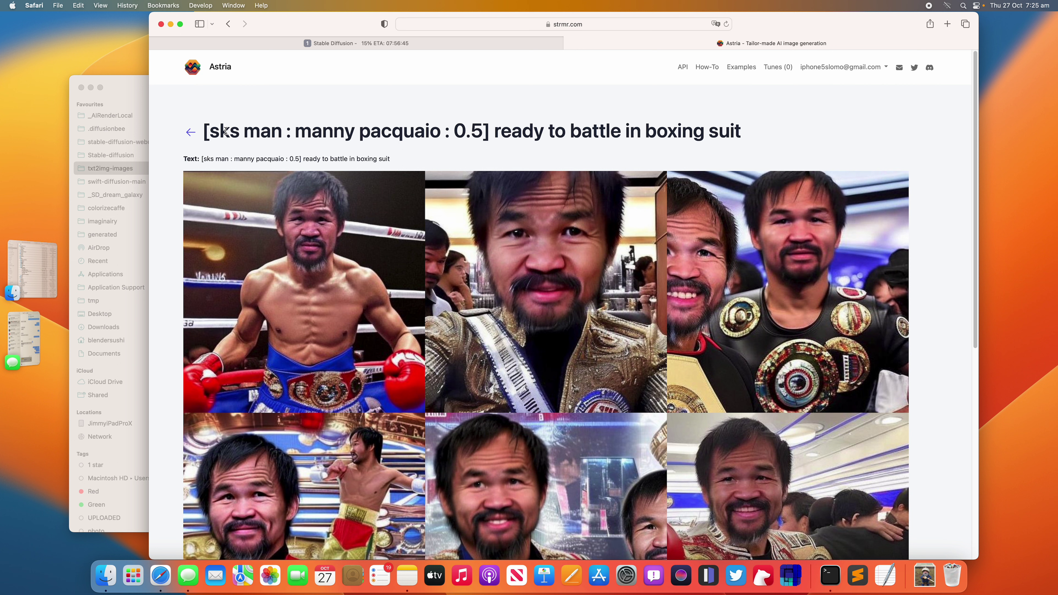
left_click_drag(210, 132, 484, 131)
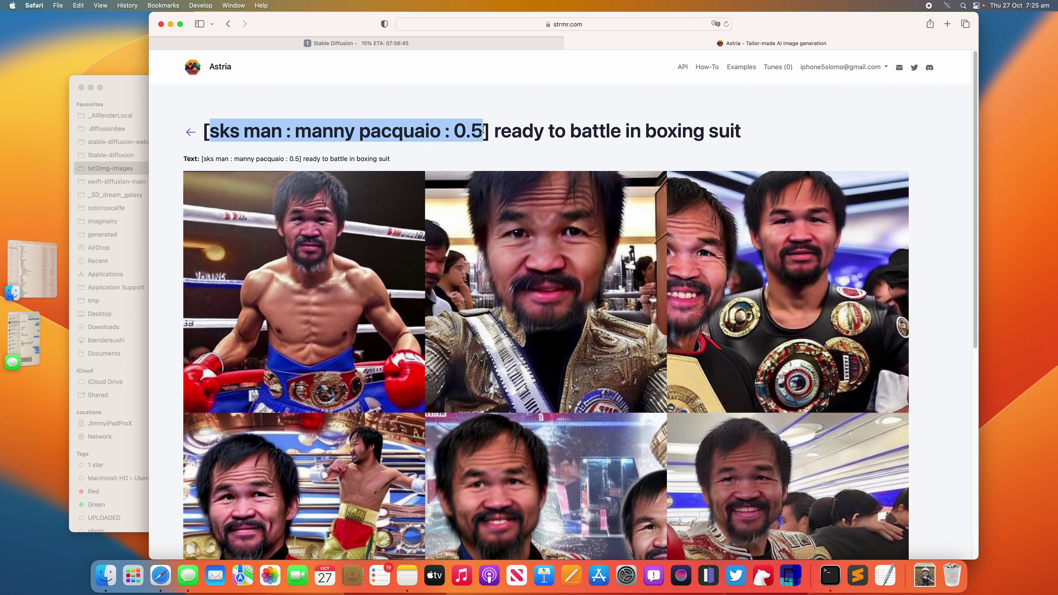
left_click(355, 131)
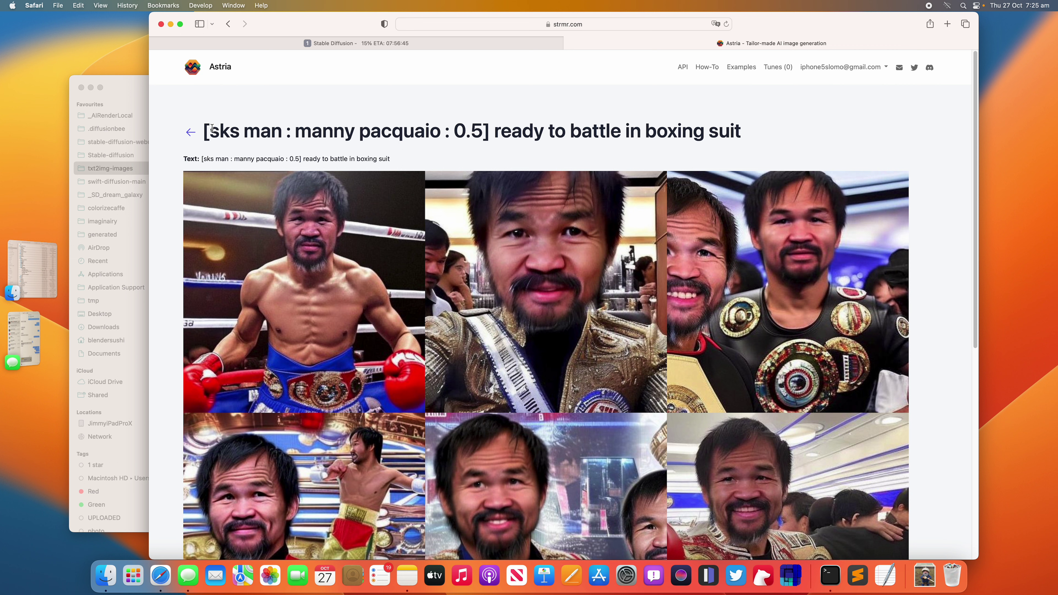
left_click_drag(210, 131, 483, 128)
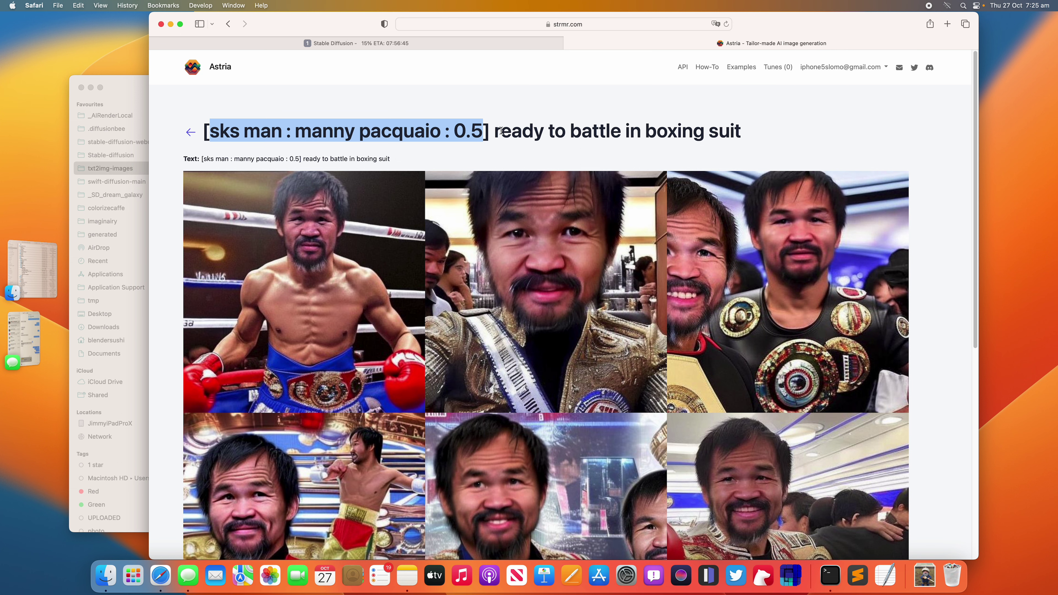
left_click_drag(502, 131, 705, 132)
- Examine all rows of the boxing suit images for the blended likeness, and return to the oldmansushi - man gallery
scroll(643, 231, "down", 3)
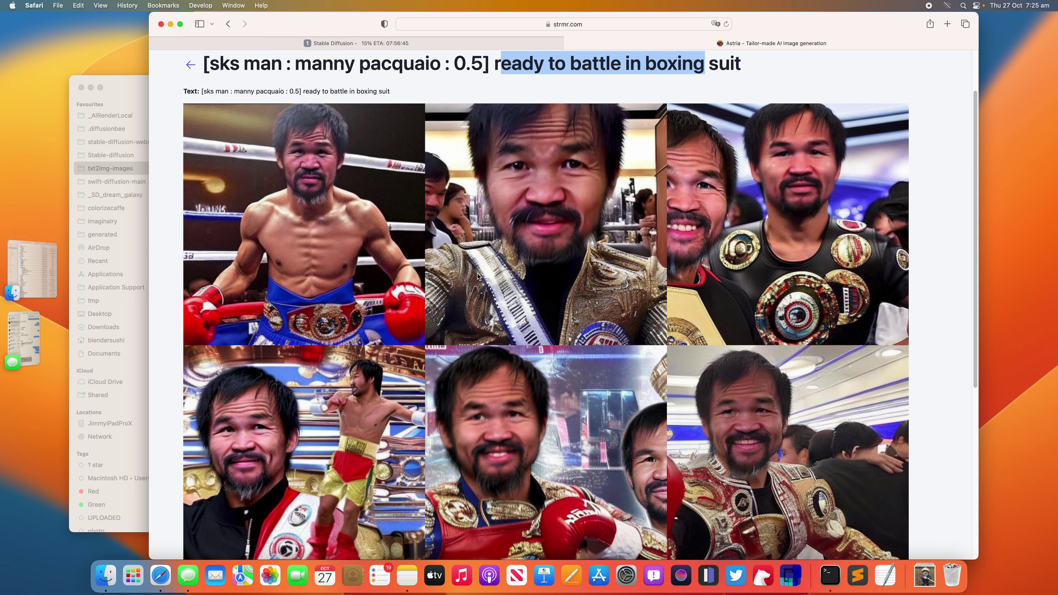
scroll(491, 316, "down", 4)
scroll(563, 333, "down", 3)
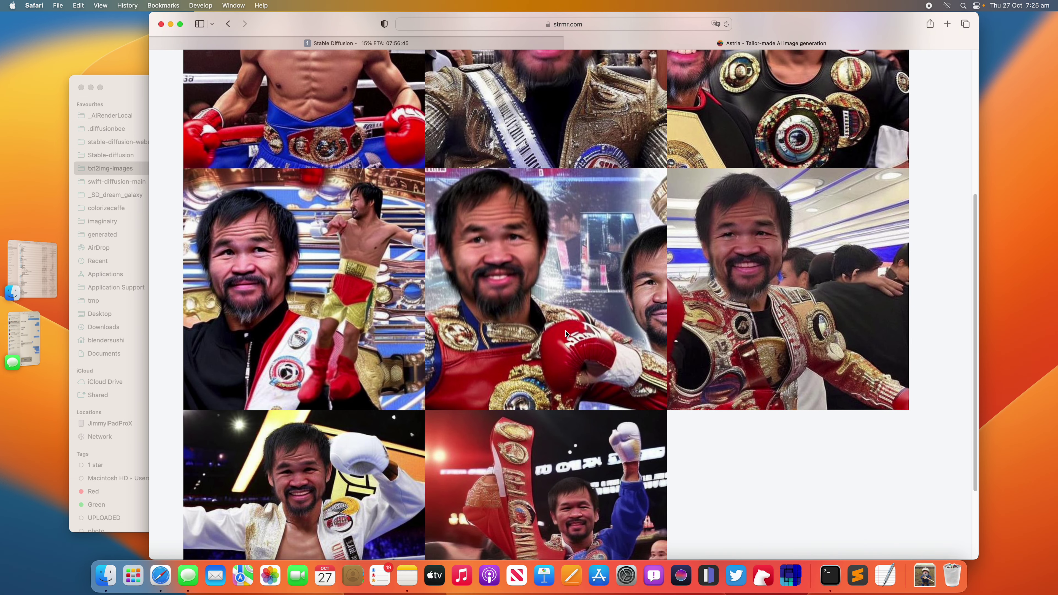
scroll(460, 326, "down", 3)
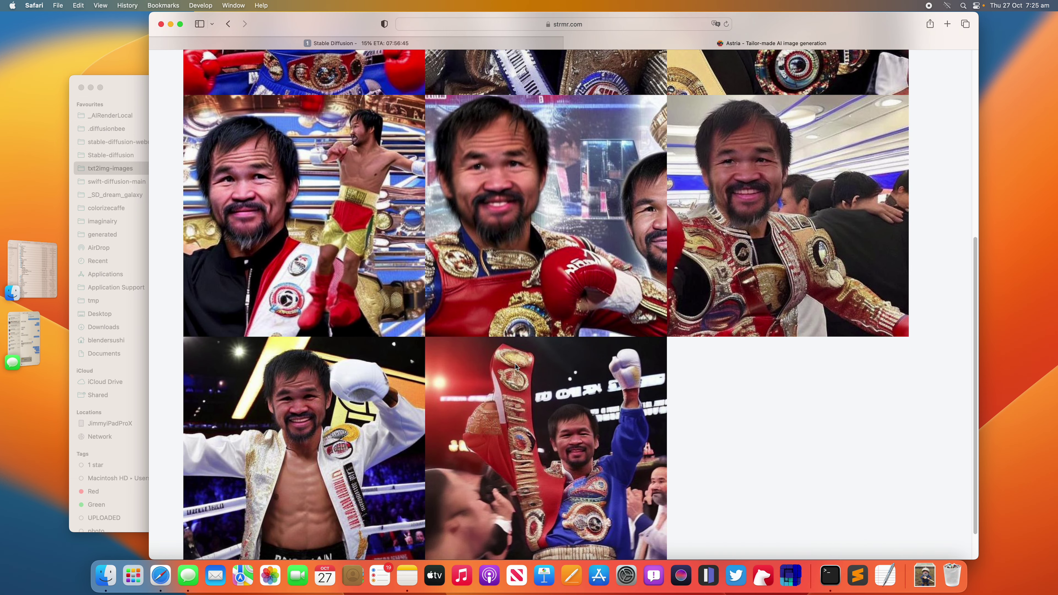
scroll(330, 277, "up", 3)
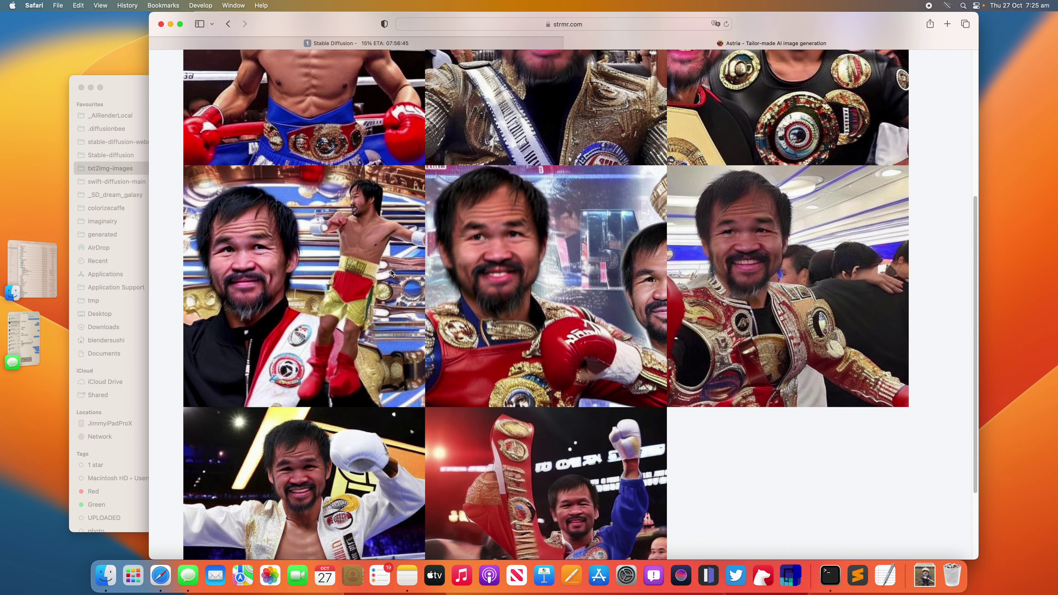
scroll(554, 291, "up", 3)
scroll(780, 380, "up", 5)
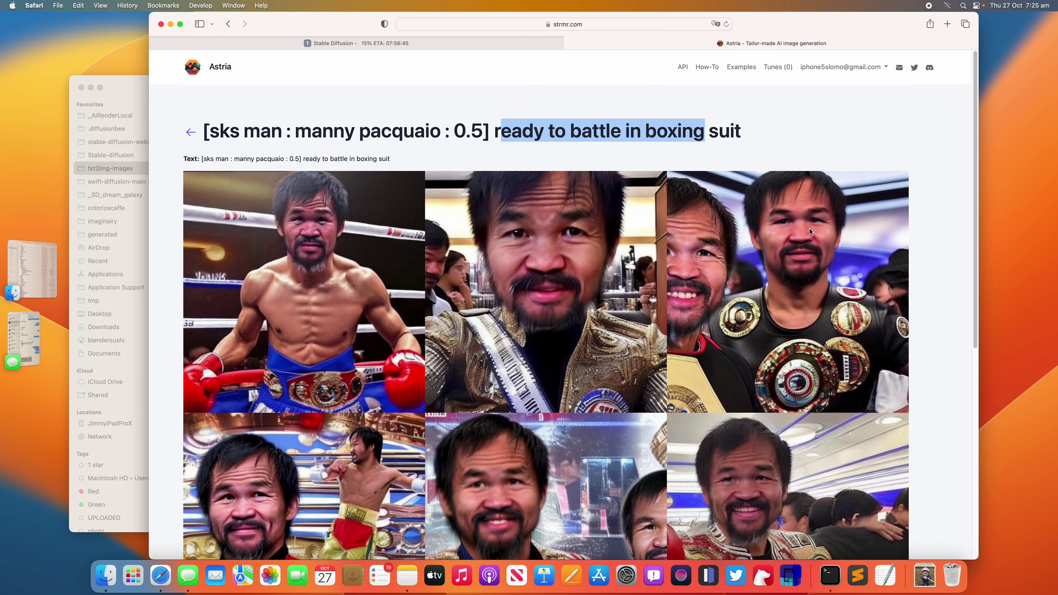
scroll(540, 283, "down", 1)
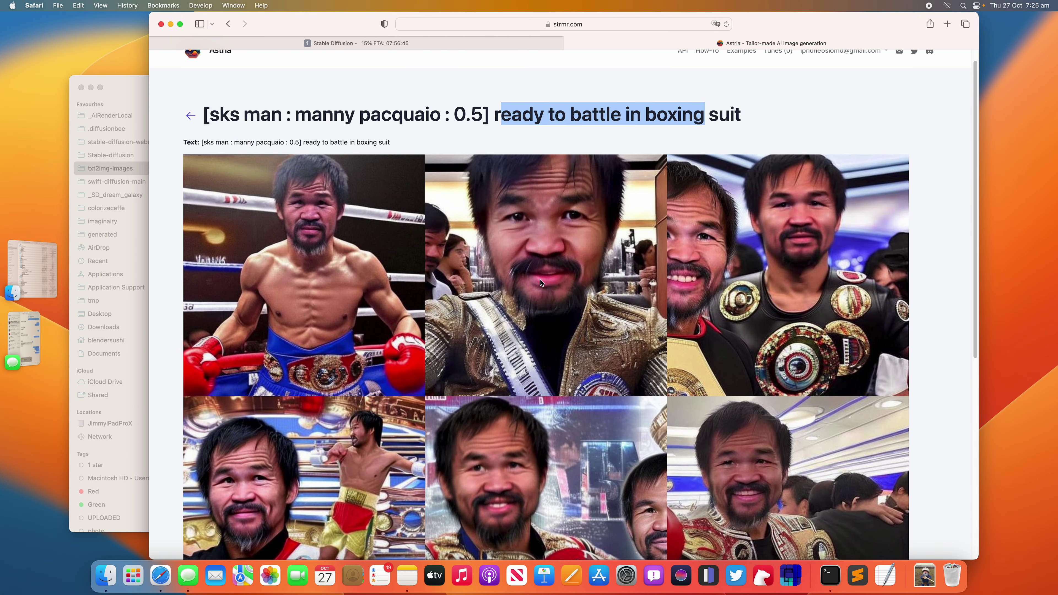
left_click(191, 116)
- Open the Simpson character result and highlight "simpson character", "reading book on sofa" and the whole prompt title in turn
scroll(426, 208, "down", 5)
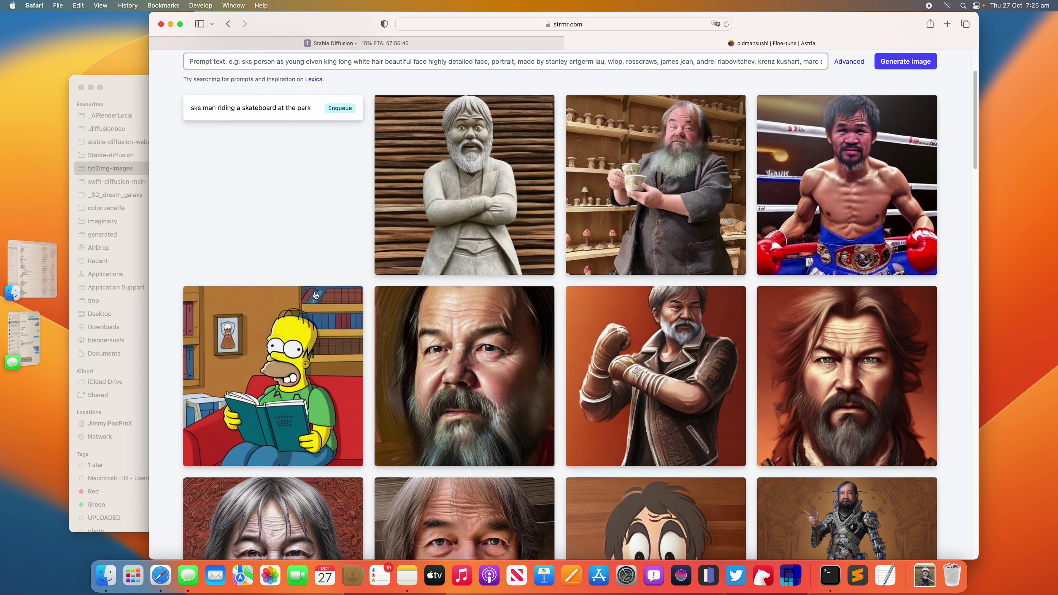
left_click(315, 295)
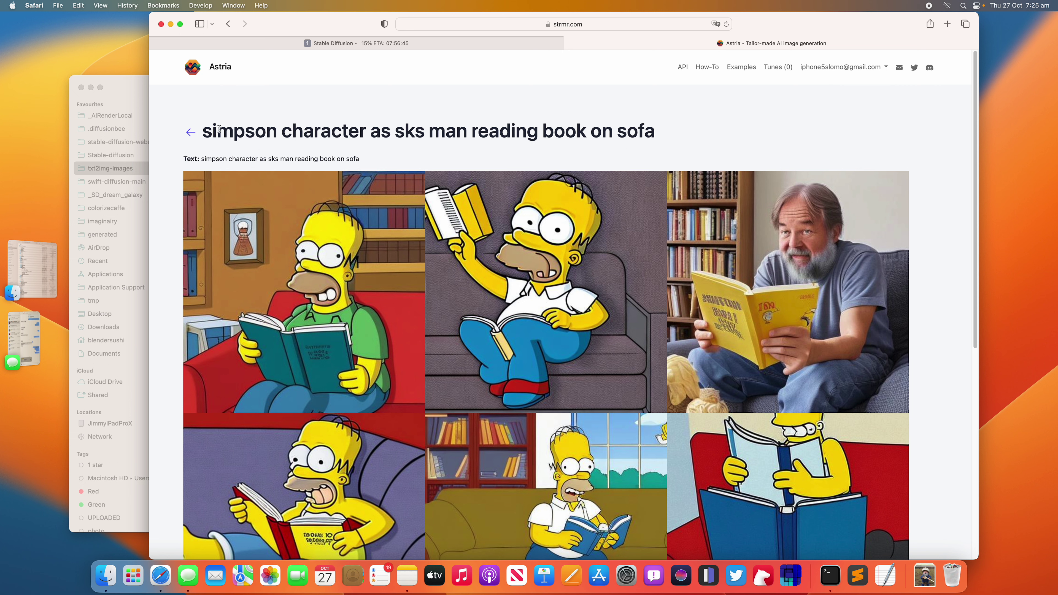
left_click_drag(467, 132, 315, 131)
left_click(236, 132)
double_click(226, 132)
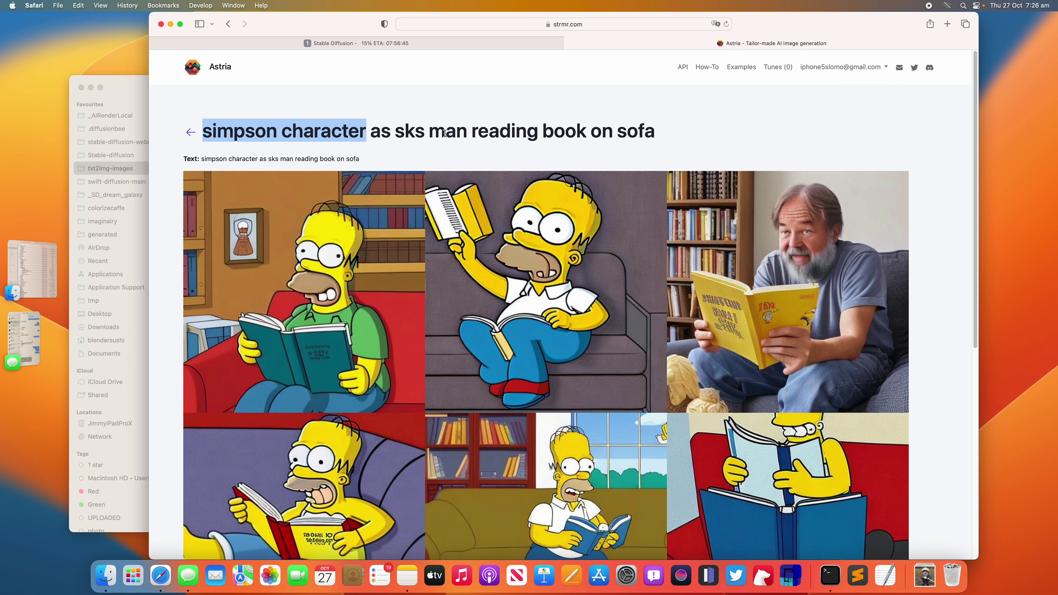
double_click(480, 132)
left_click_drag(480, 132, 614, 139)
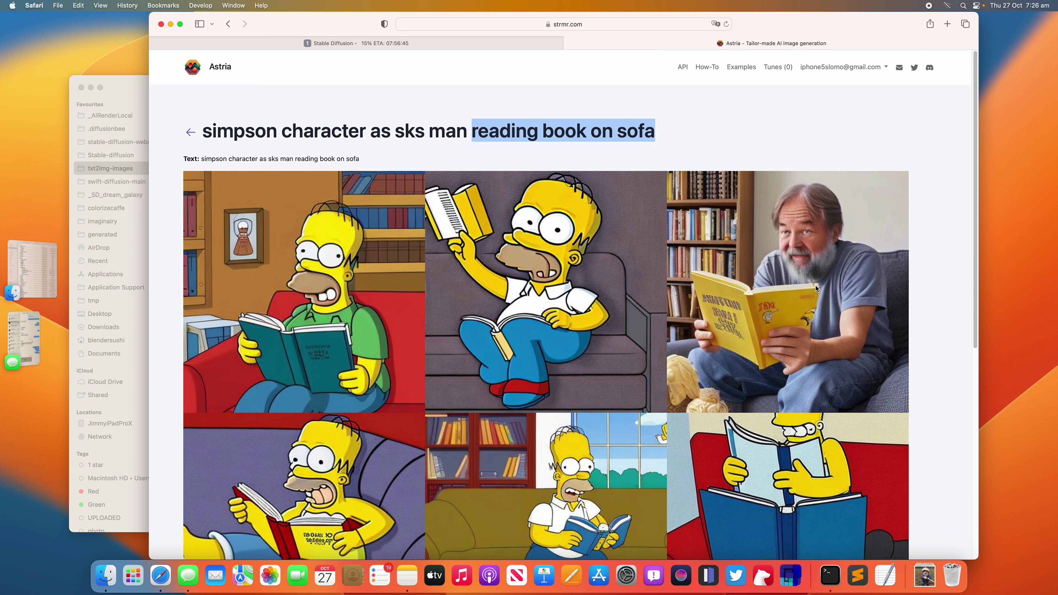
left_click(555, 146)
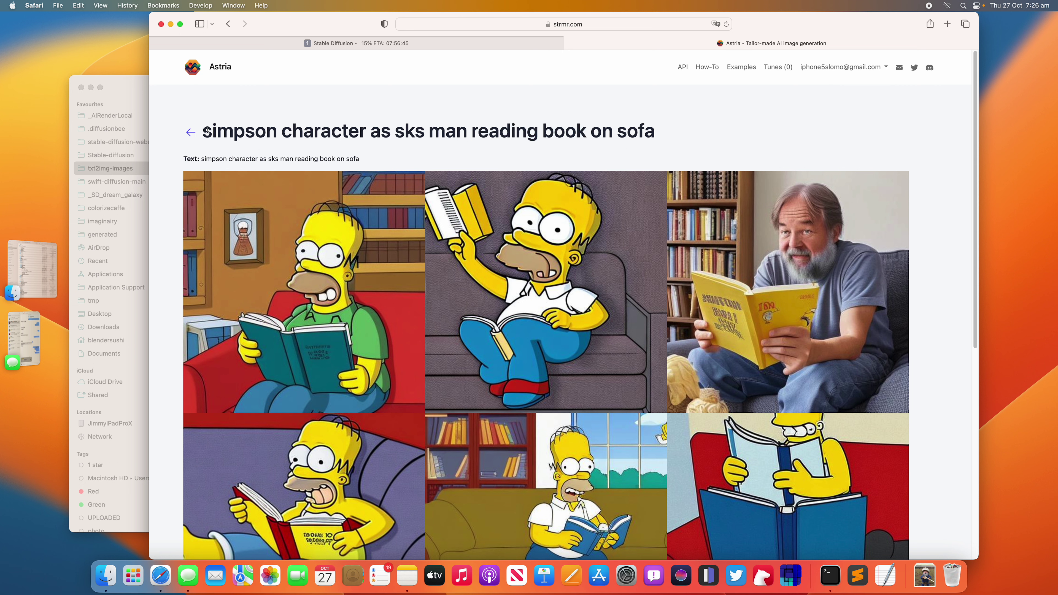
left_click_drag(206, 130, 653, 137)
- Examine the full set of Simpson character images down to the last row, and return to the oldmansushi - man gallery
scroll(928, 294, "down", 2)
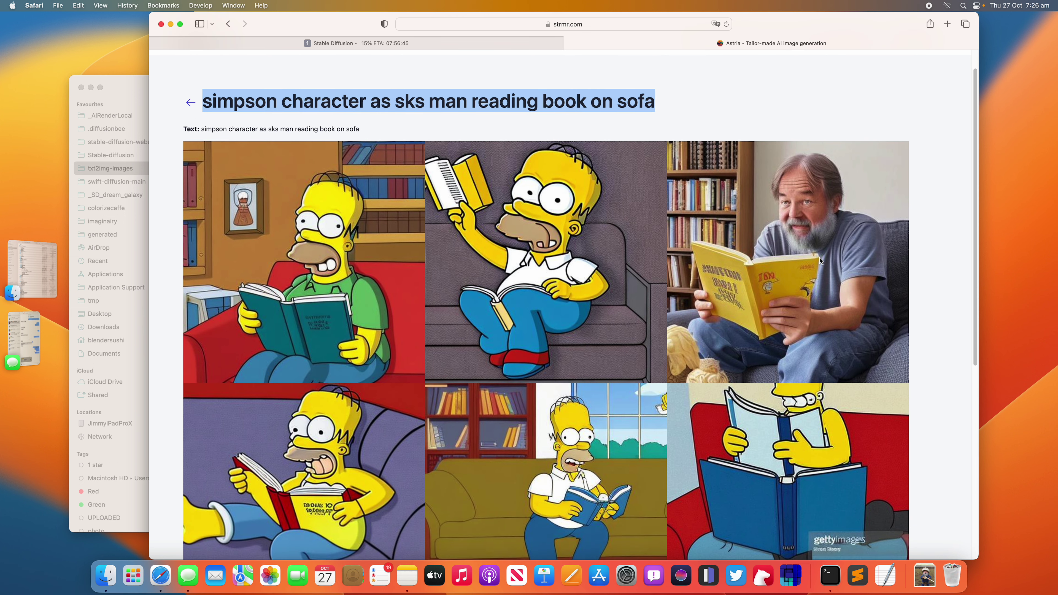
scroll(823, 263, "down", 1)
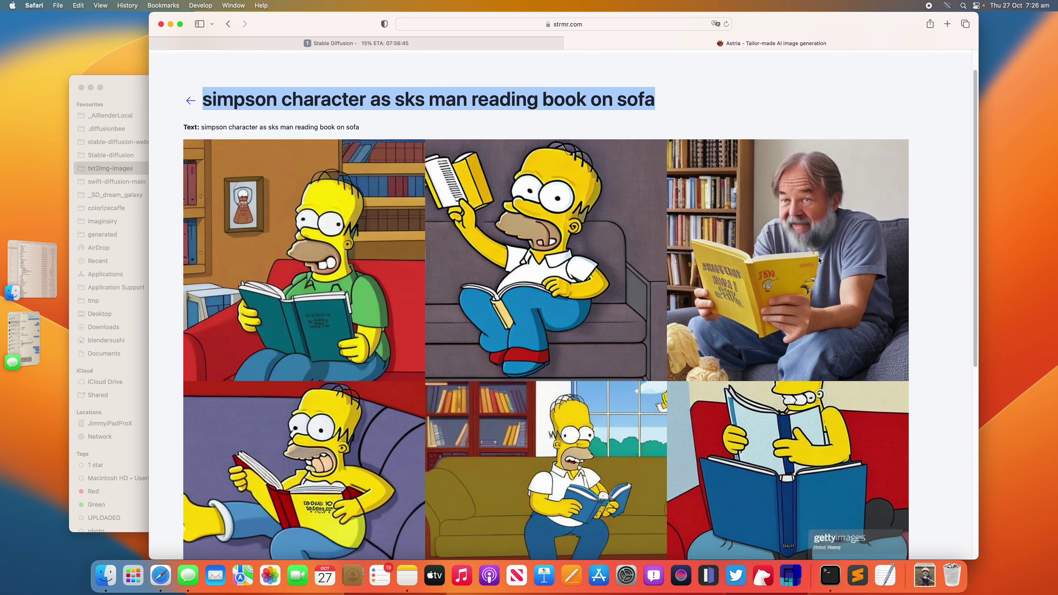
scroll(825, 235, "down", 1)
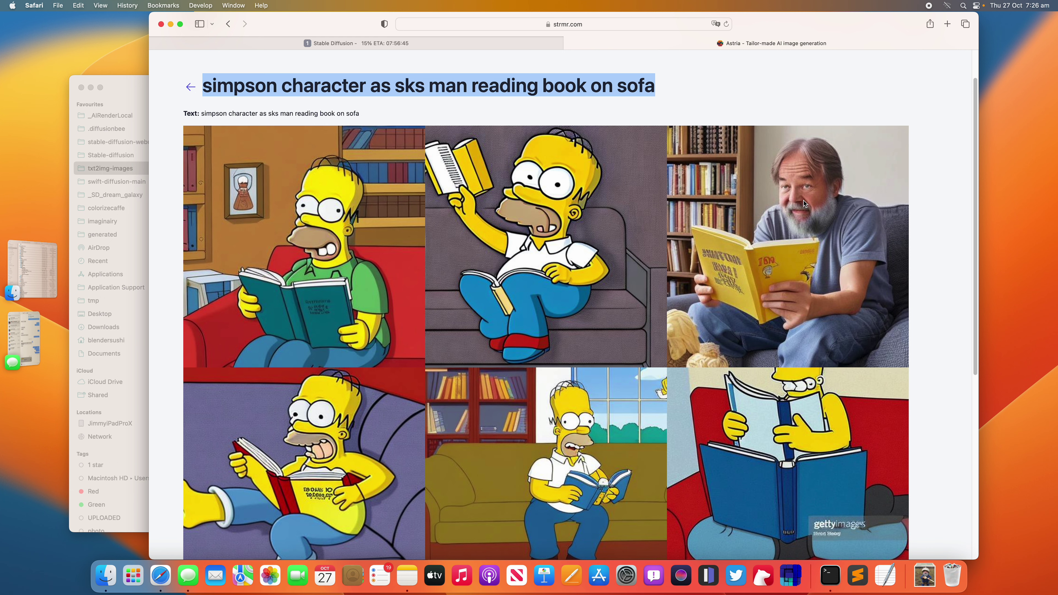
scroll(663, 276, "down", 1)
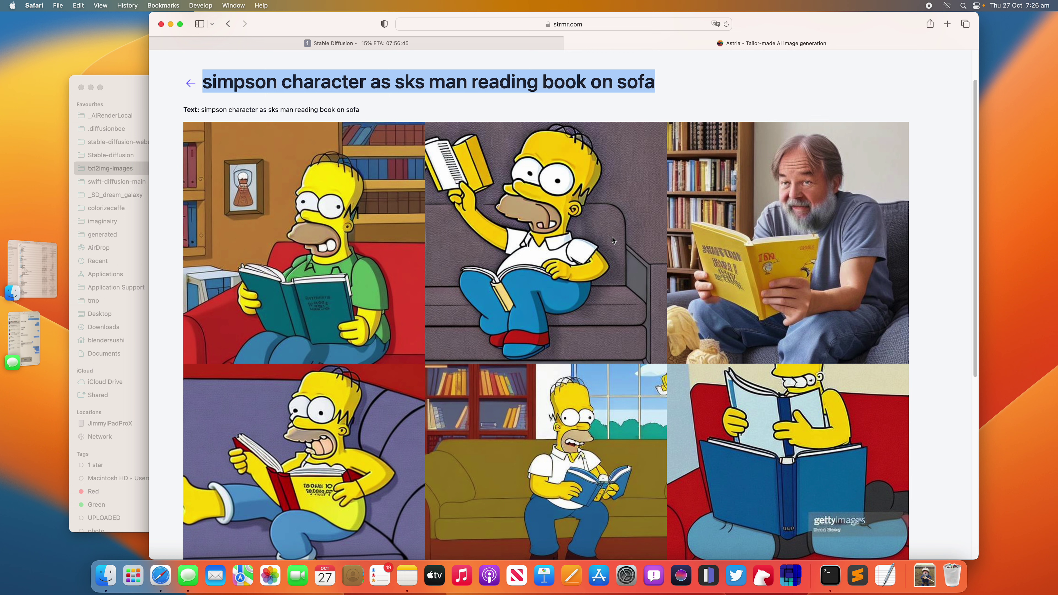
scroll(610, 245, "down", 5)
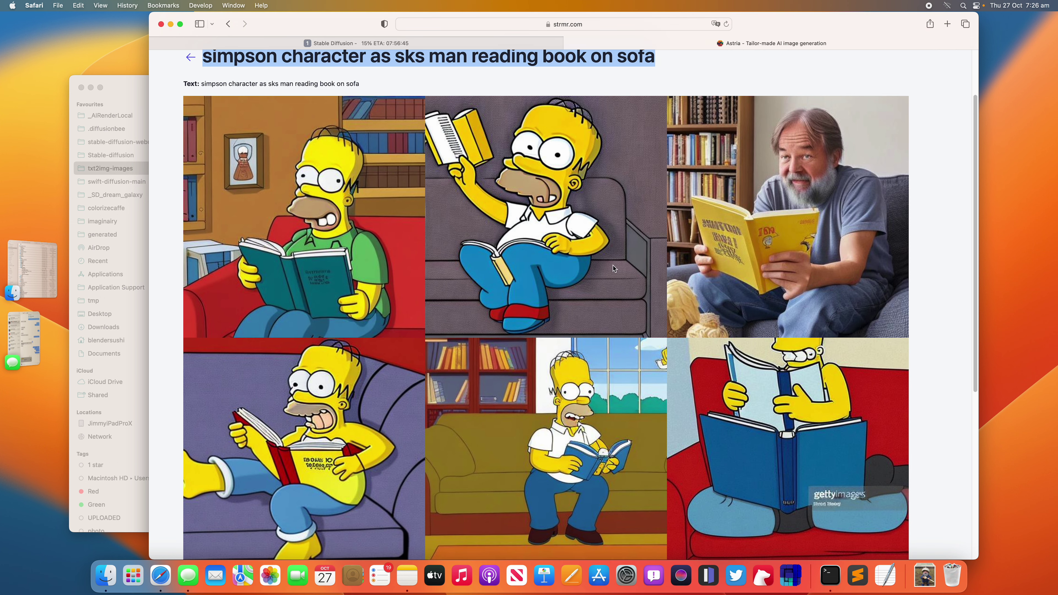
scroll(583, 333, "down", 8)
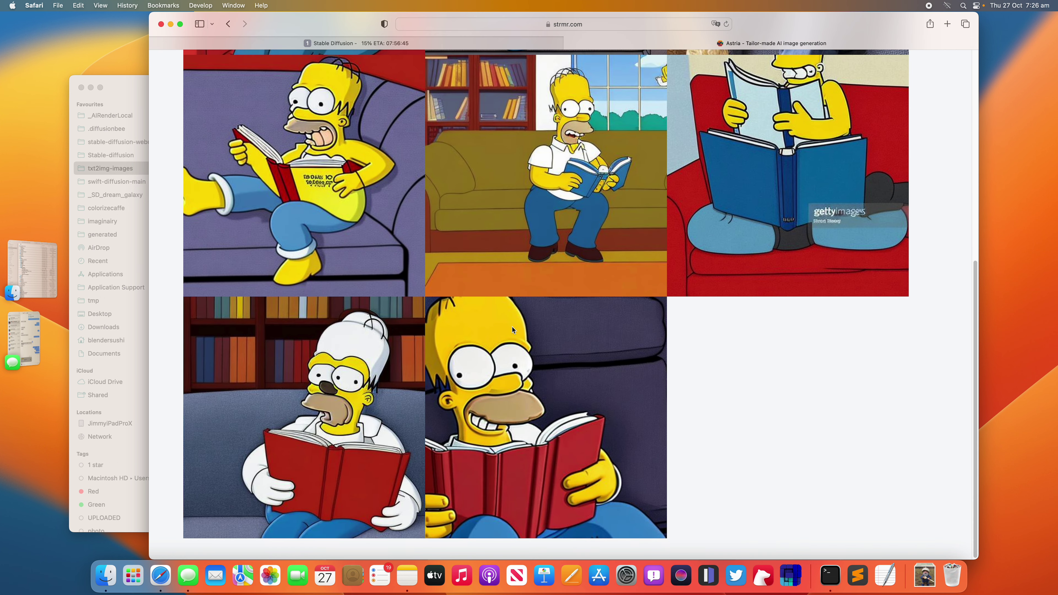
scroll(541, 343, "up", 15)
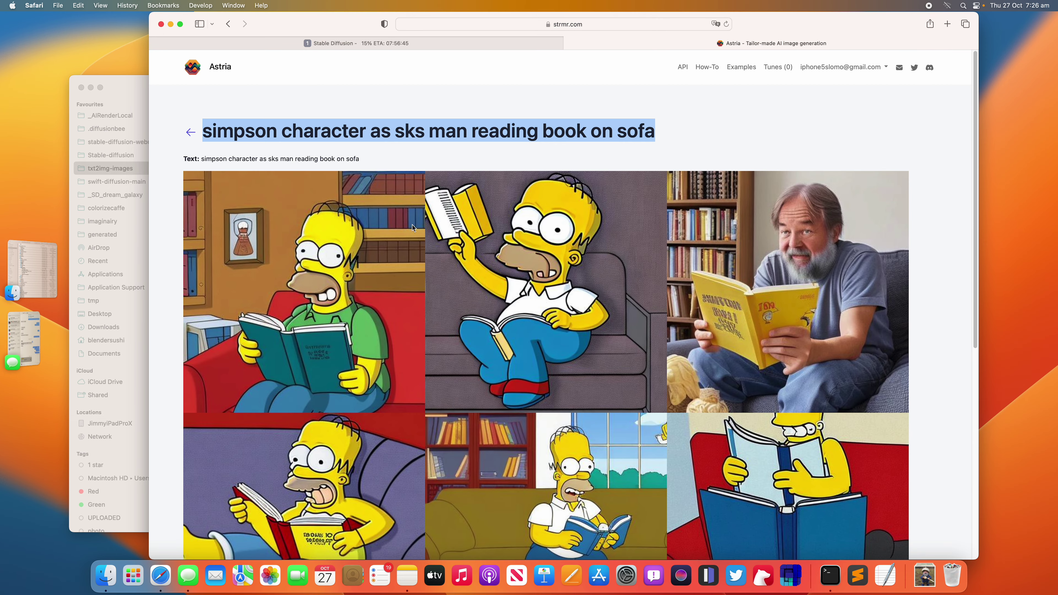
left_click(188, 133)
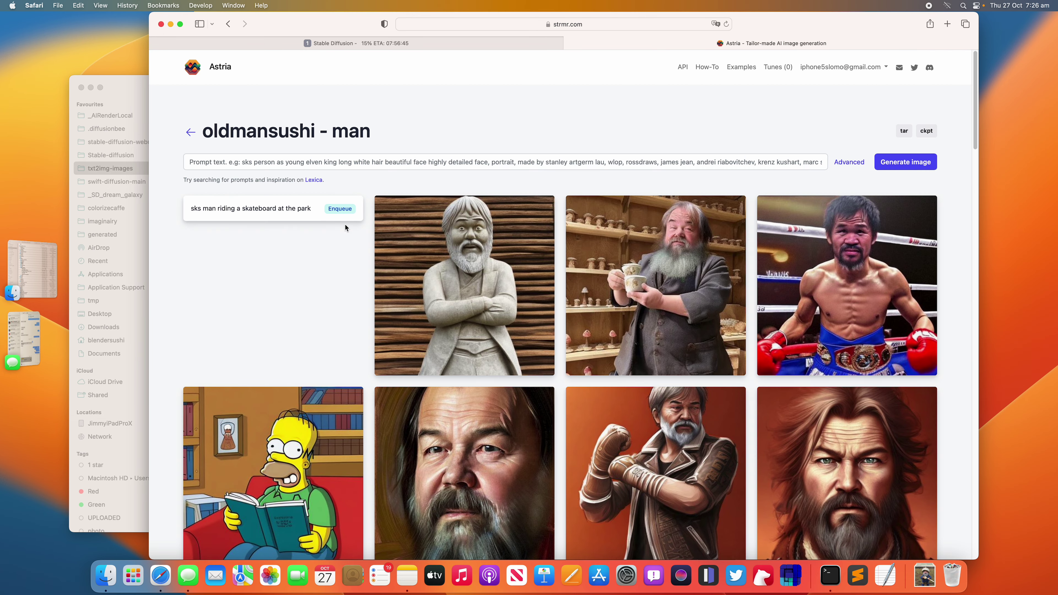
- Open the hyper realistic painting portrait result and highlight the artist names "norman rockwell" and "stjepan sejic" in its prompt title
scroll(450, 286, "down", 8)
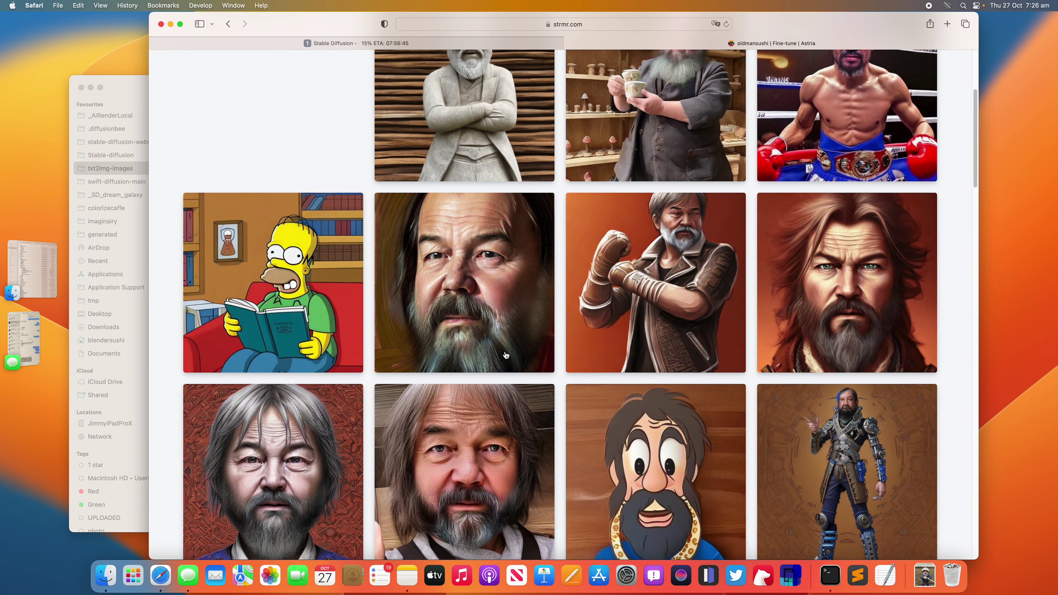
left_click(486, 288)
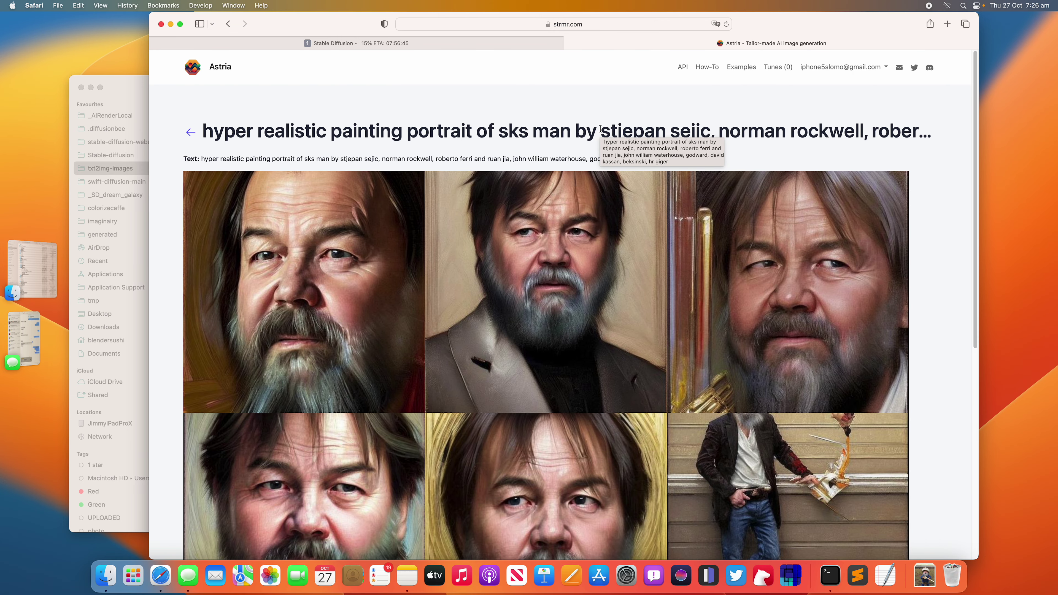
left_click_drag(602, 130, 927, 143)
left_click_drag(753, 133, 814, 133)
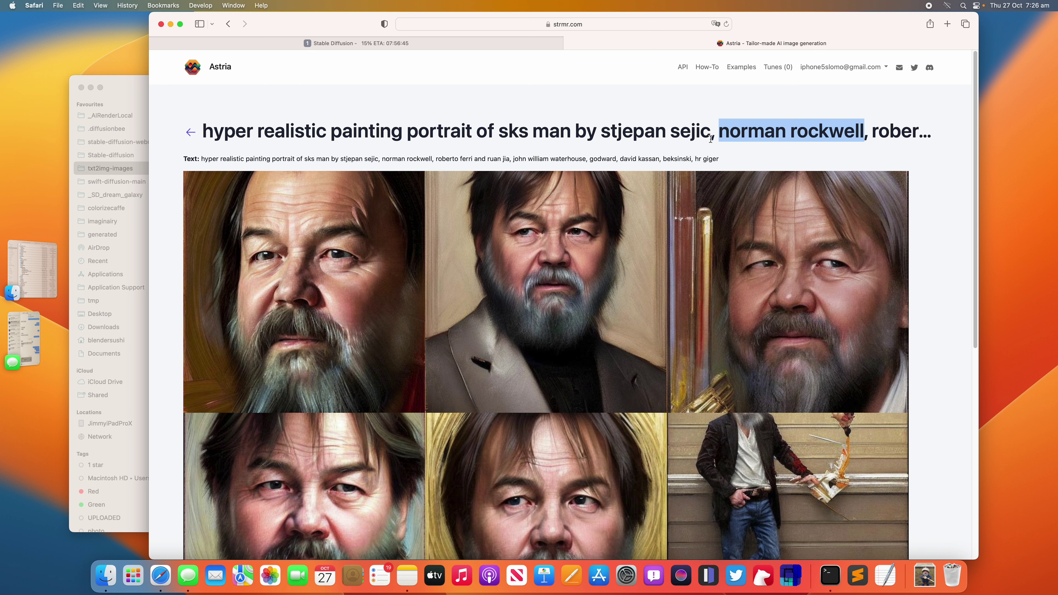
left_click_drag(615, 129, 684, 129)
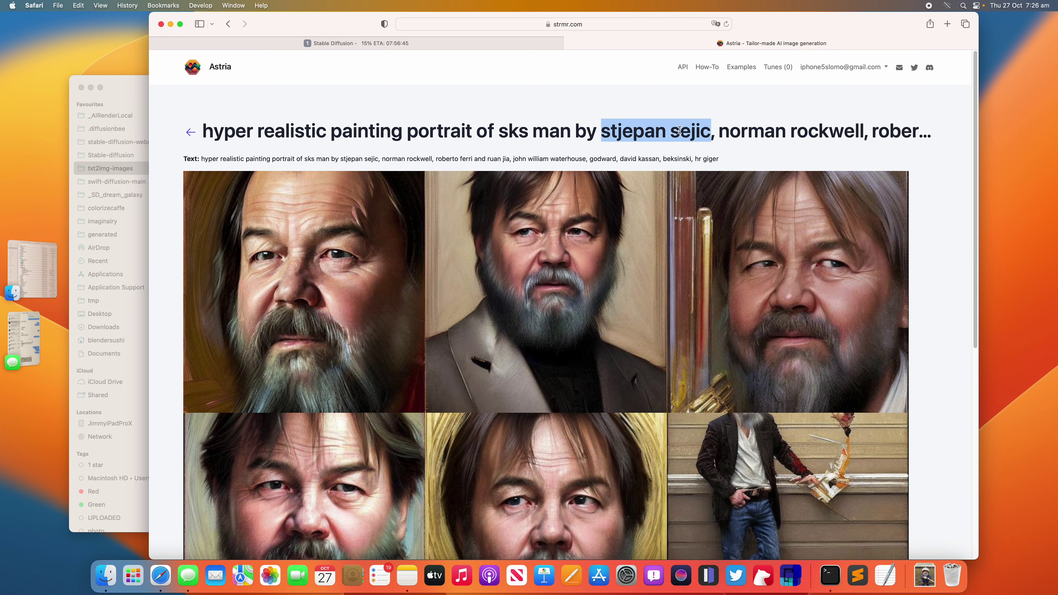
- Highlight the artist list and the opening subject wording in the portrait's full prompt text, and return to the oldmansushi - man gallery
scroll(709, 209, "down", 5)
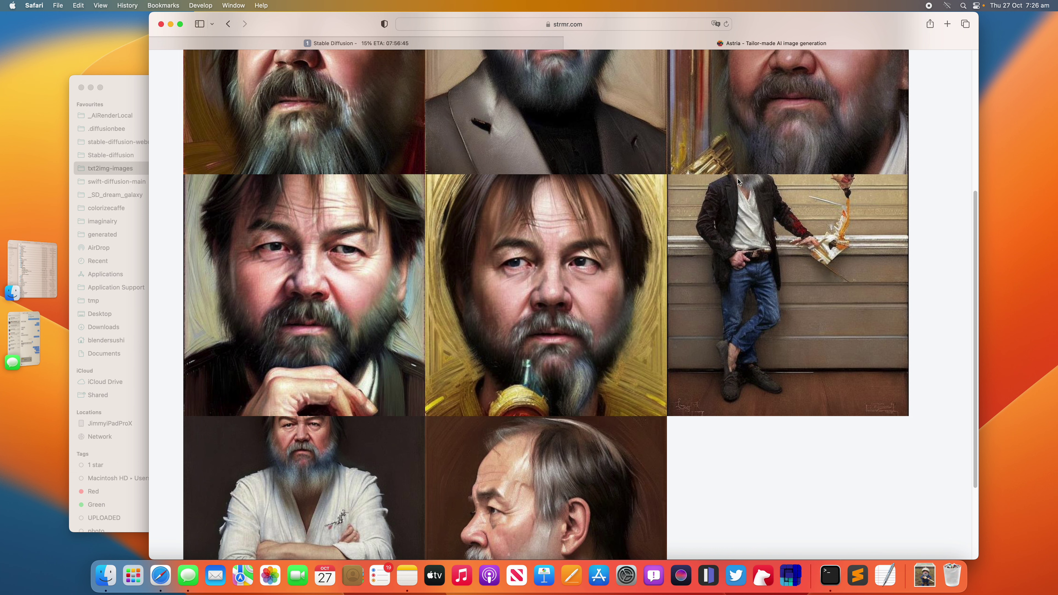
scroll(631, 299, "up", 5)
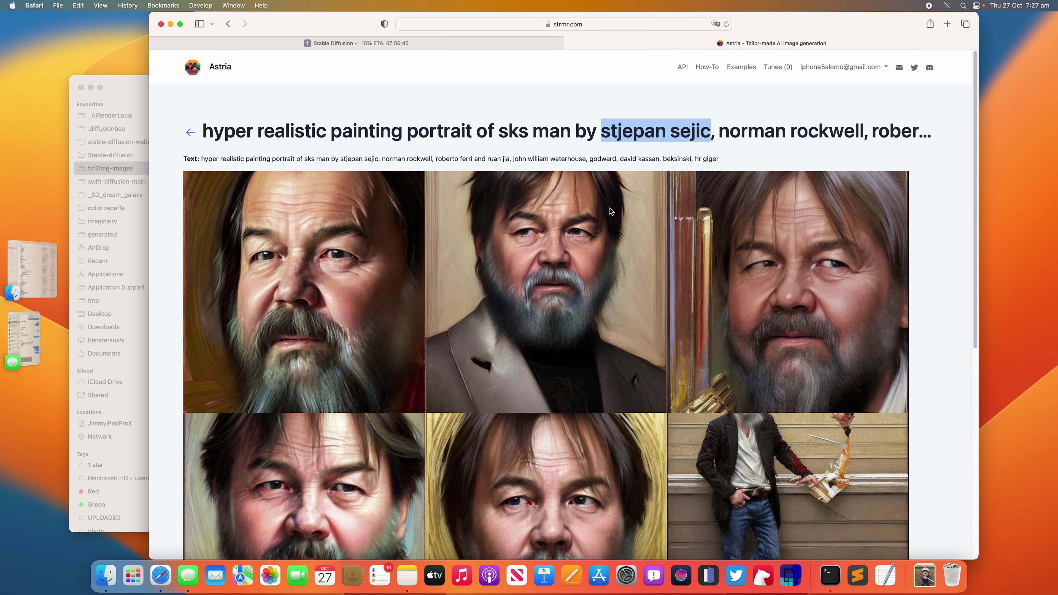
left_click_drag(748, 131, 938, 130)
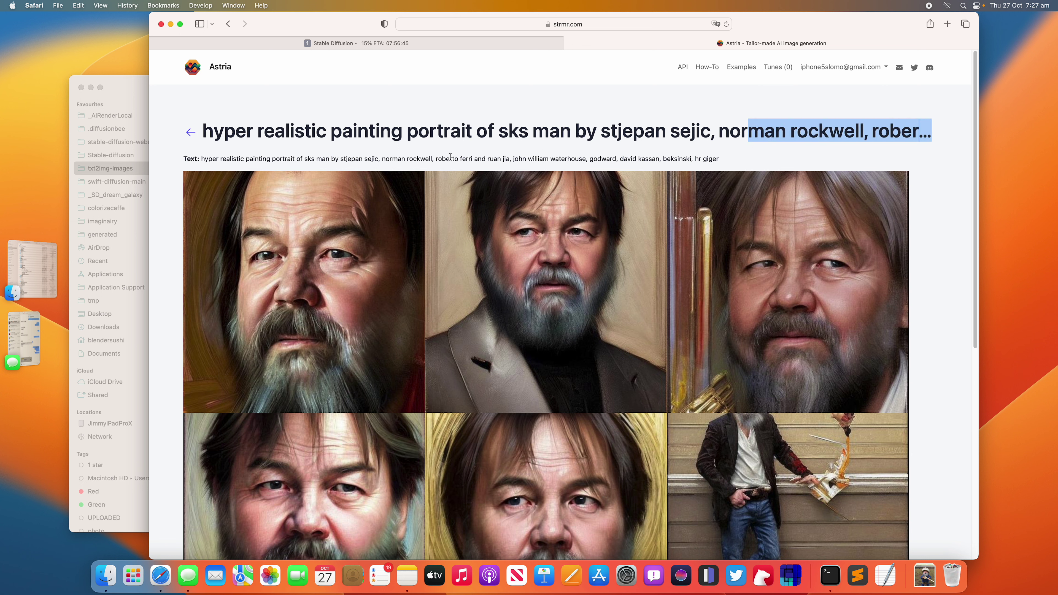
left_click_drag(383, 158, 569, 161)
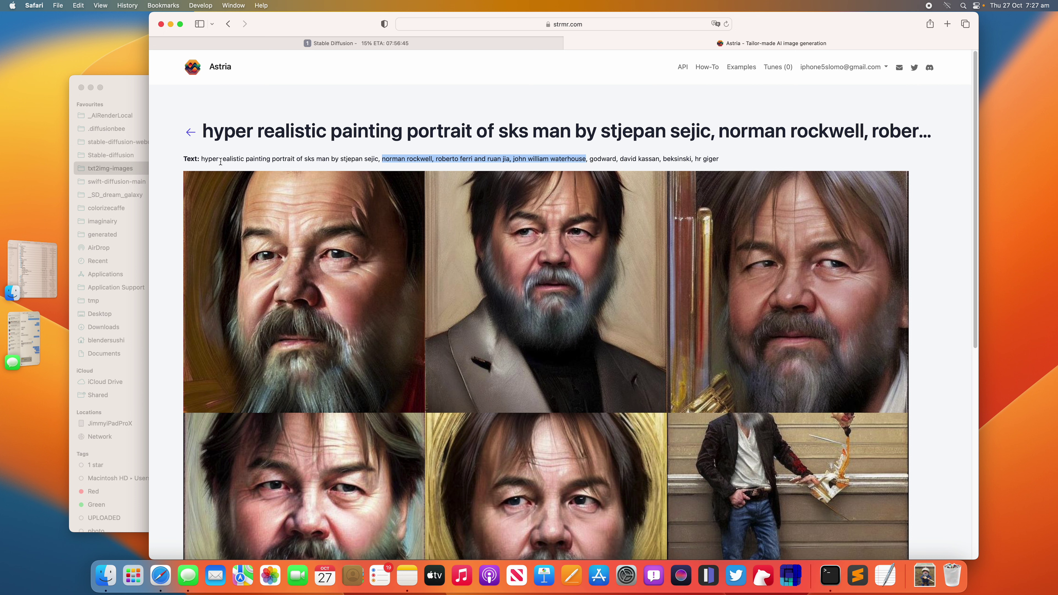
left_click(212, 160)
left_click_drag(212, 159, 334, 161)
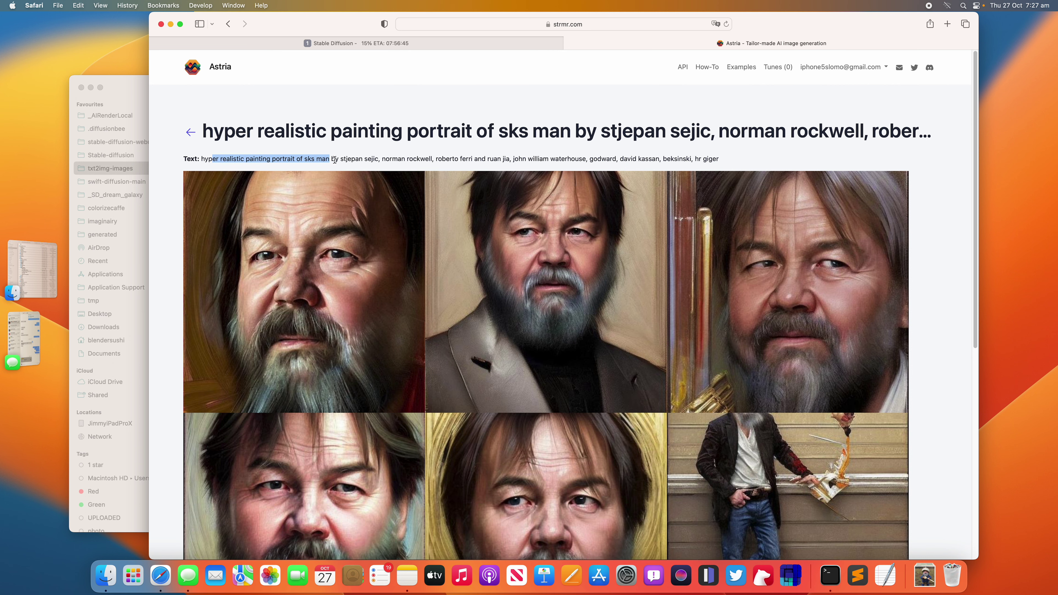
left_click(190, 132)
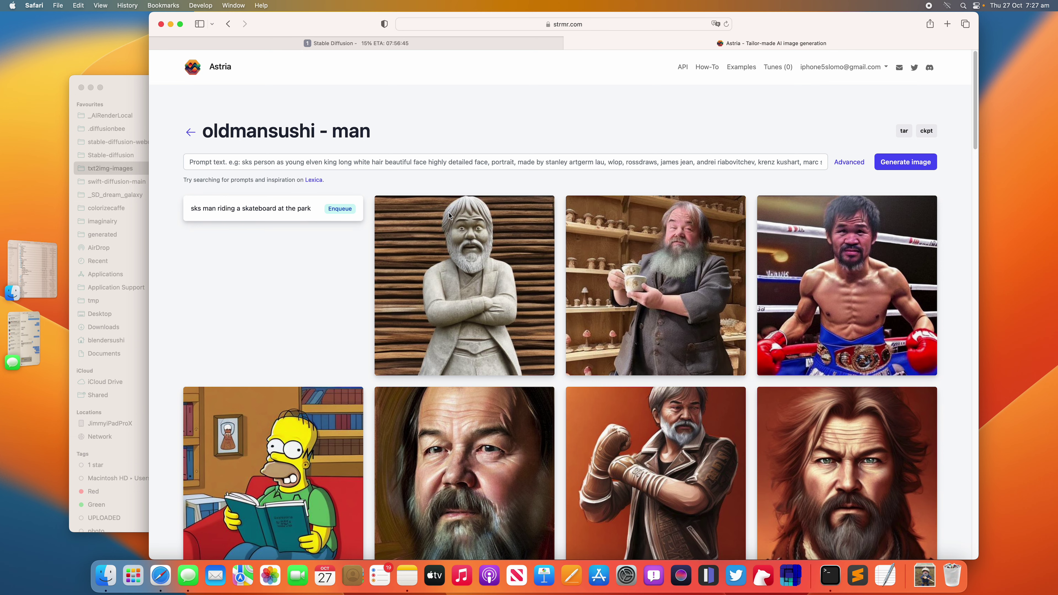
- Open the leather jacket boxing illustration result, examine its images down to the last row, and return to the oldmansushi - man gallery
scroll(489, 247, "down", 5)
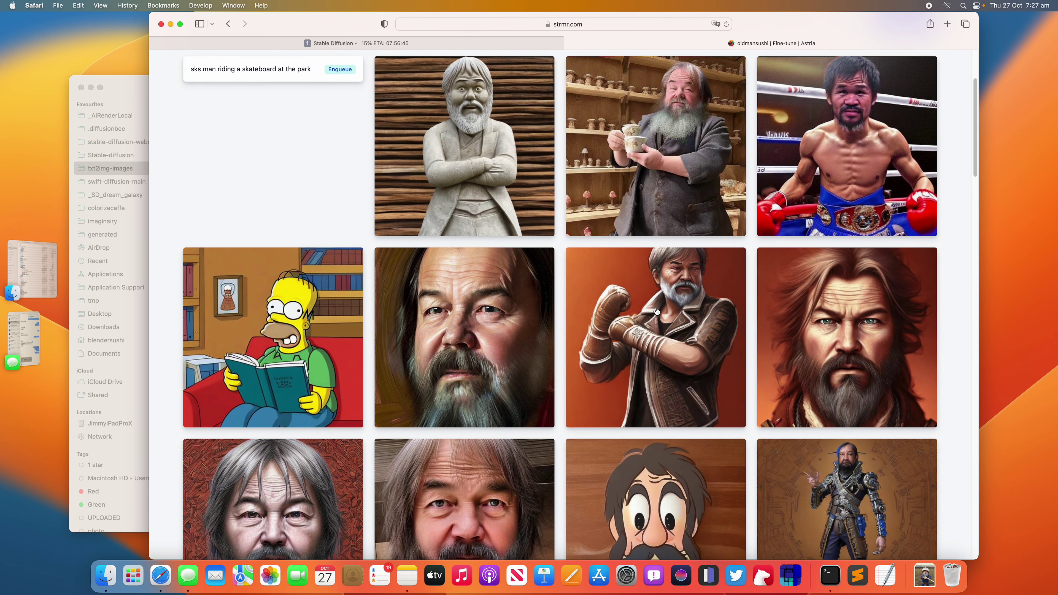
left_click(656, 311)
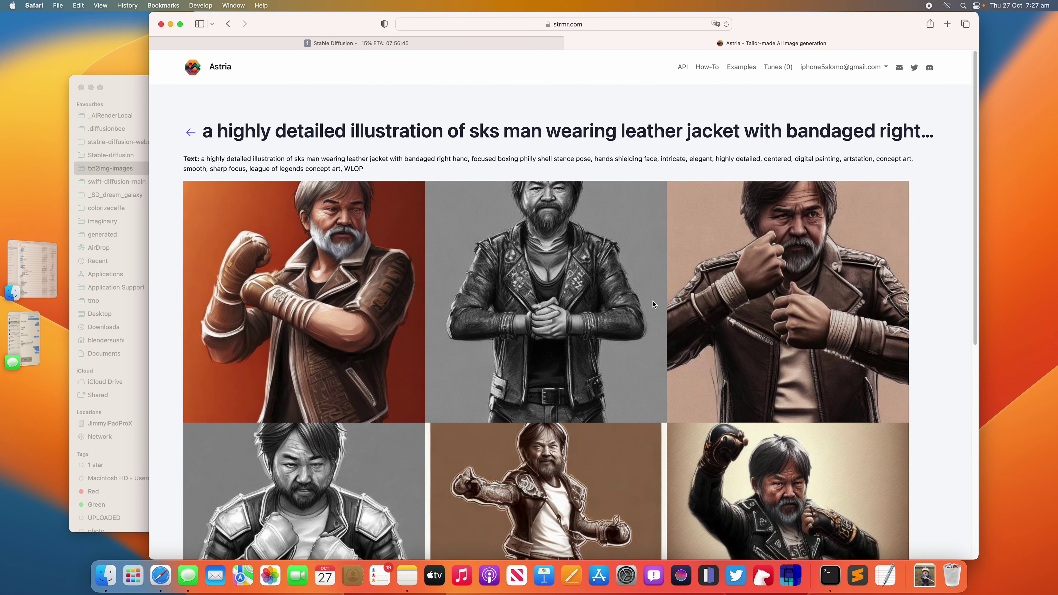
scroll(623, 318, "down", 1)
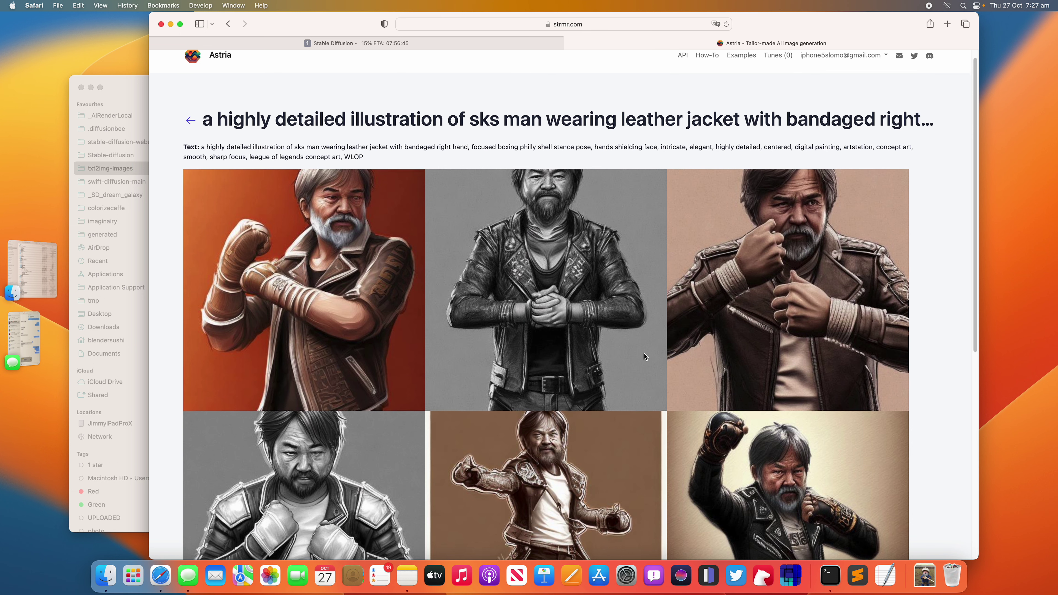
scroll(642, 359, "down", 1)
scroll(639, 361, "down", 10)
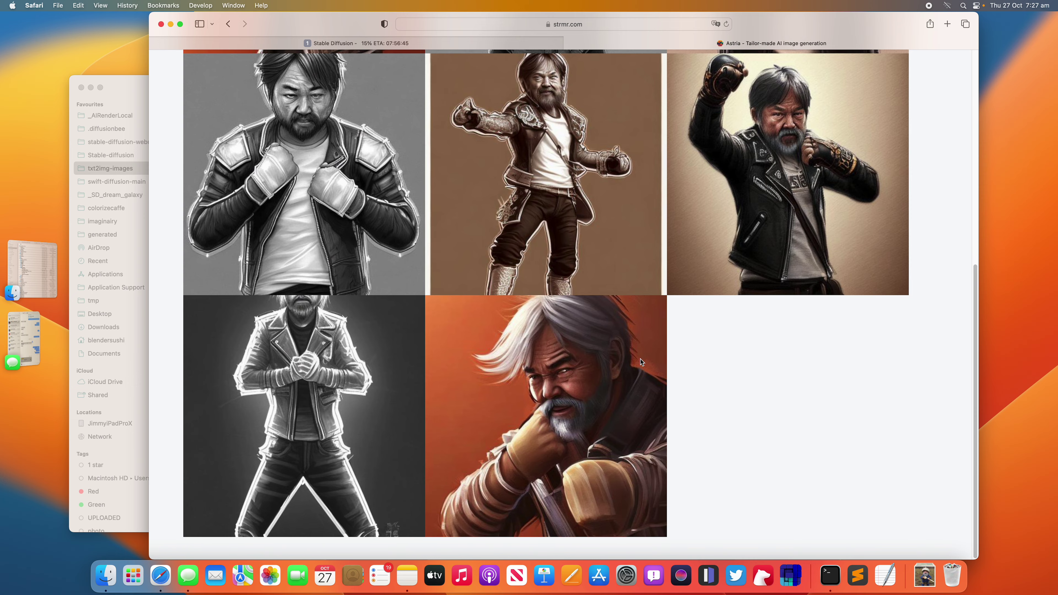
scroll(640, 359, "up", 5)
scroll(640, 359, "up", 5)
scroll(635, 356, "down", 1)
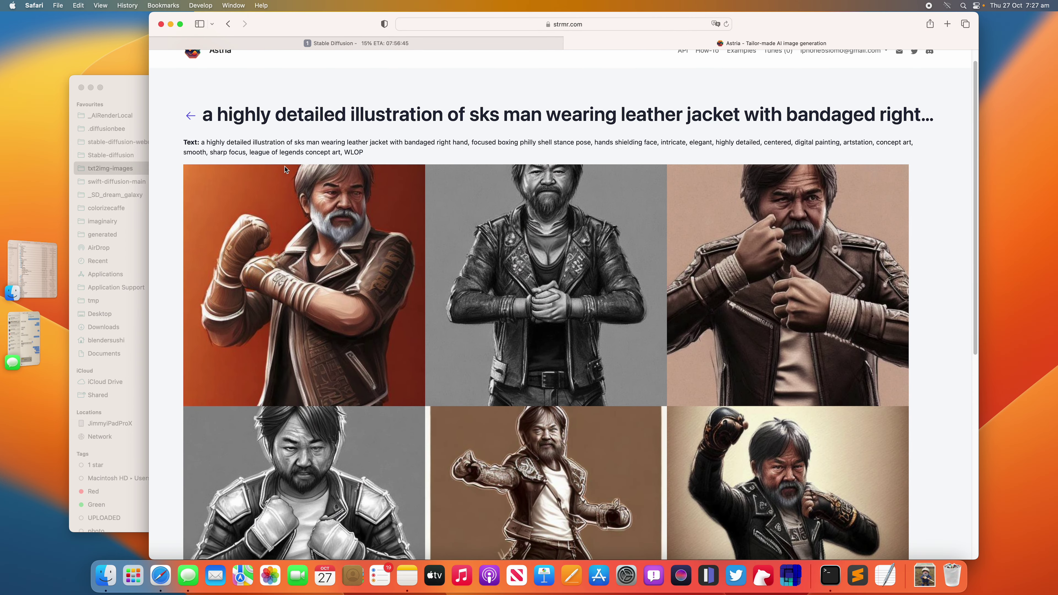
left_click(191, 119)
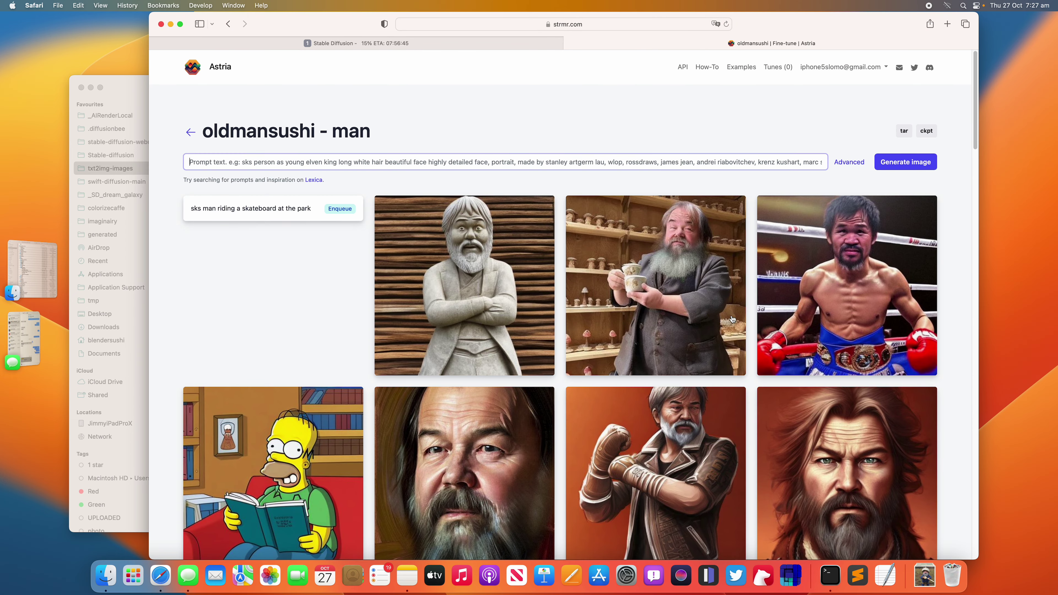
- Open the red-haired pirate captain result and highlight "handsome, flowing red hair, fantasy" and "rugged ship pirate captain" in its prompt text
scroll(754, 333, "down", 3)
left_click(839, 372)
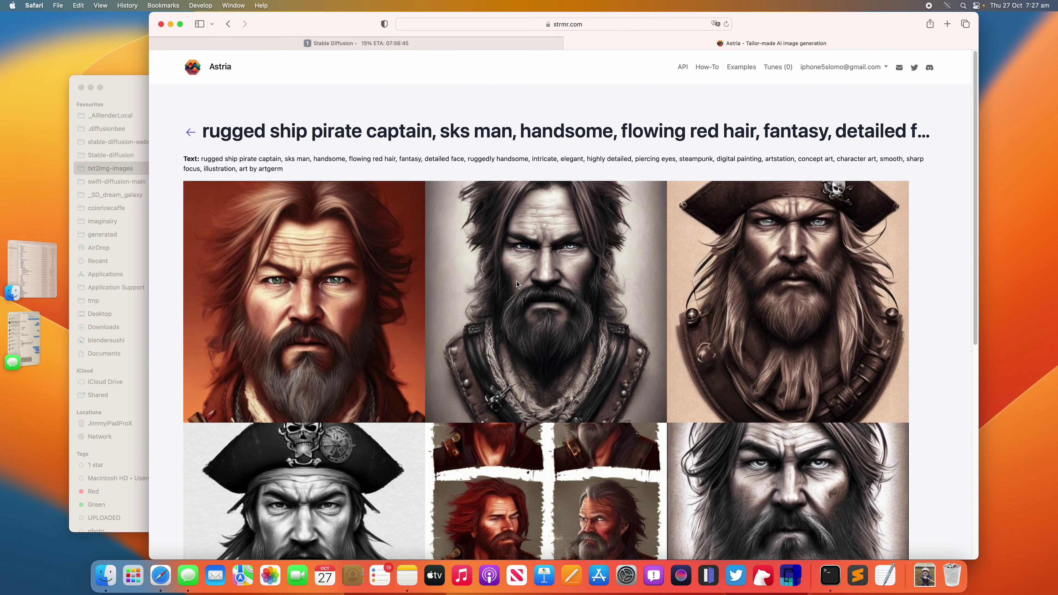
scroll(713, 352, "down", 3)
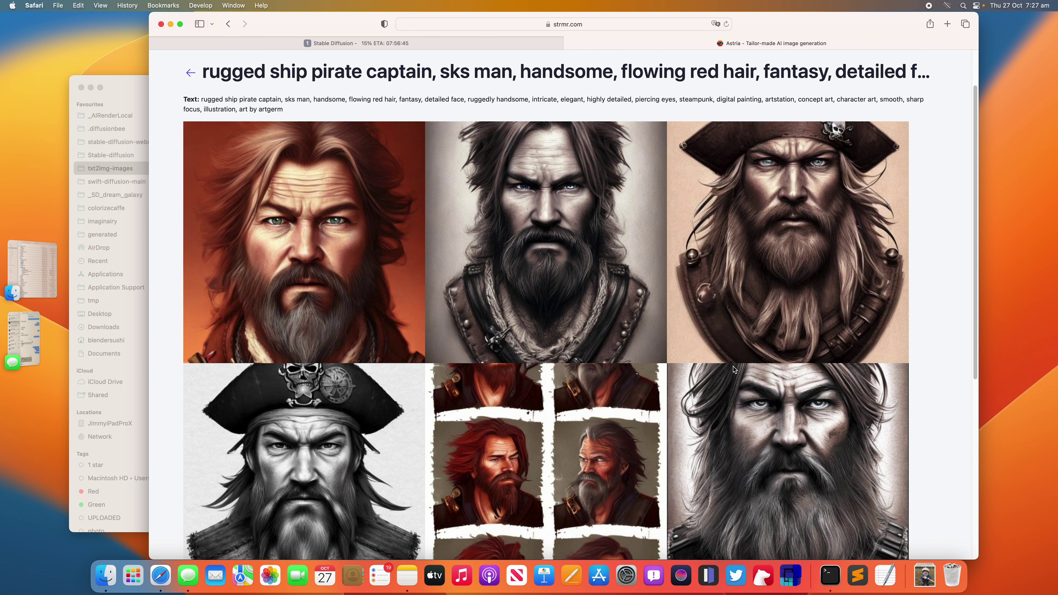
scroll(640, 213, "up", 3)
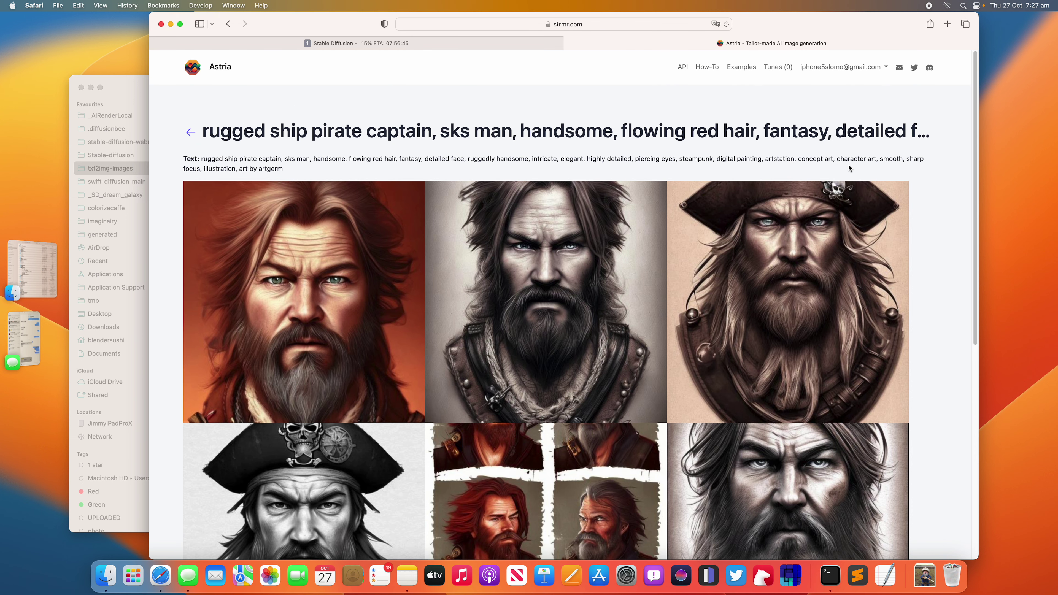
left_click_drag(845, 160, 854, 160)
left_click_drag(313, 159, 421, 159)
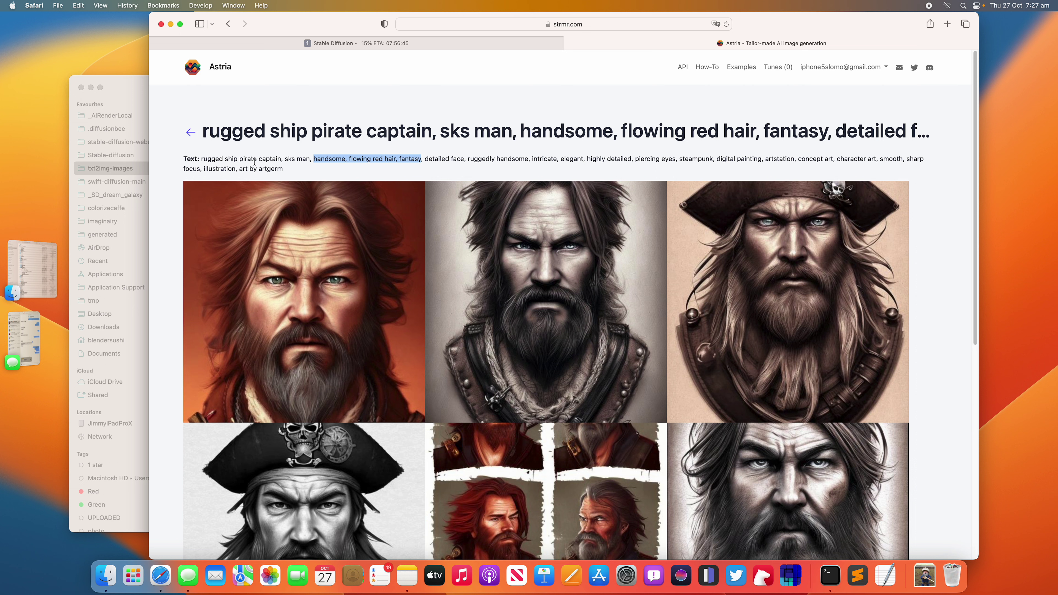
left_click_drag(201, 158, 261, 159)
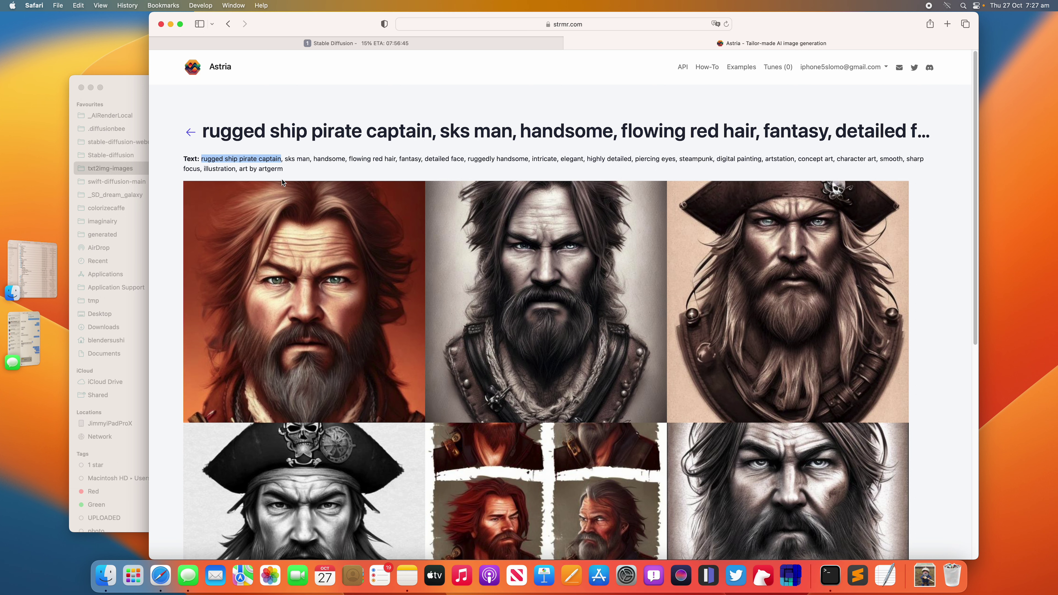
- Examine the rows of pirate captain images, and return to the oldmansushi - man gallery
scroll(518, 244, "down", 10)
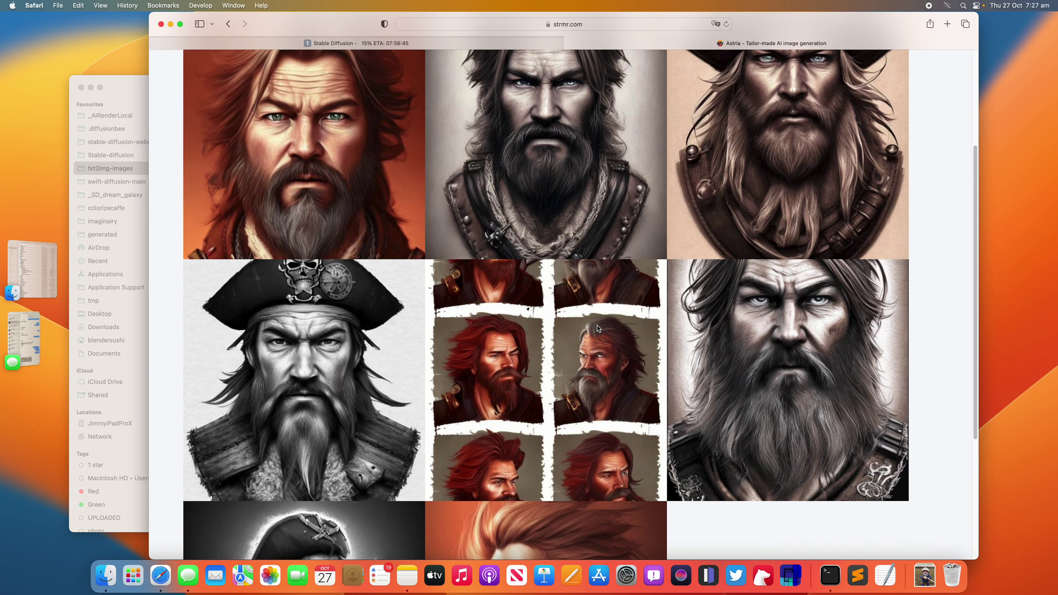
scroll(610, 406, "up", 10)
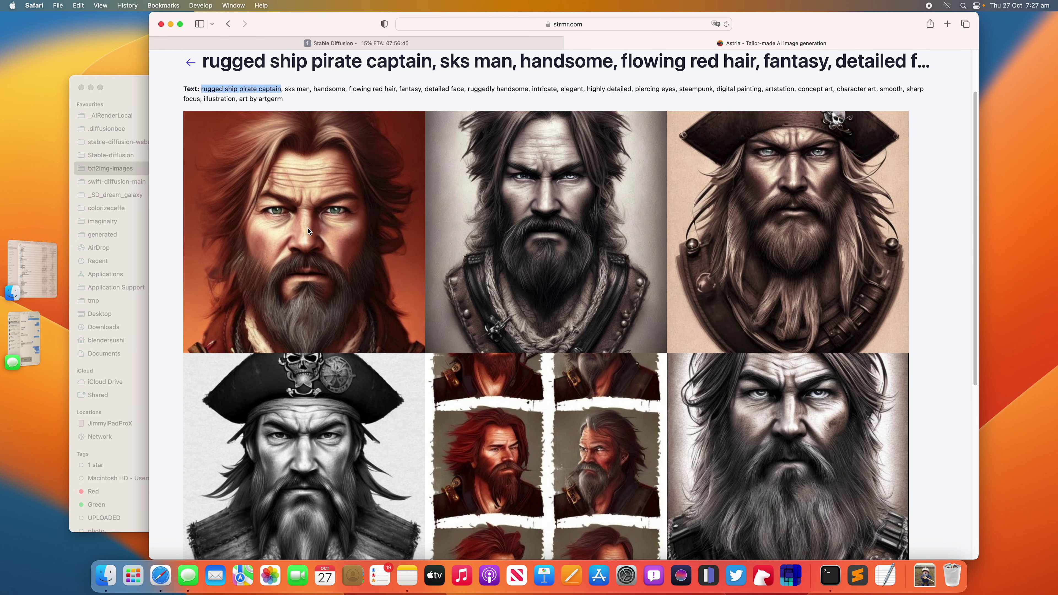
left_click(191, 63)
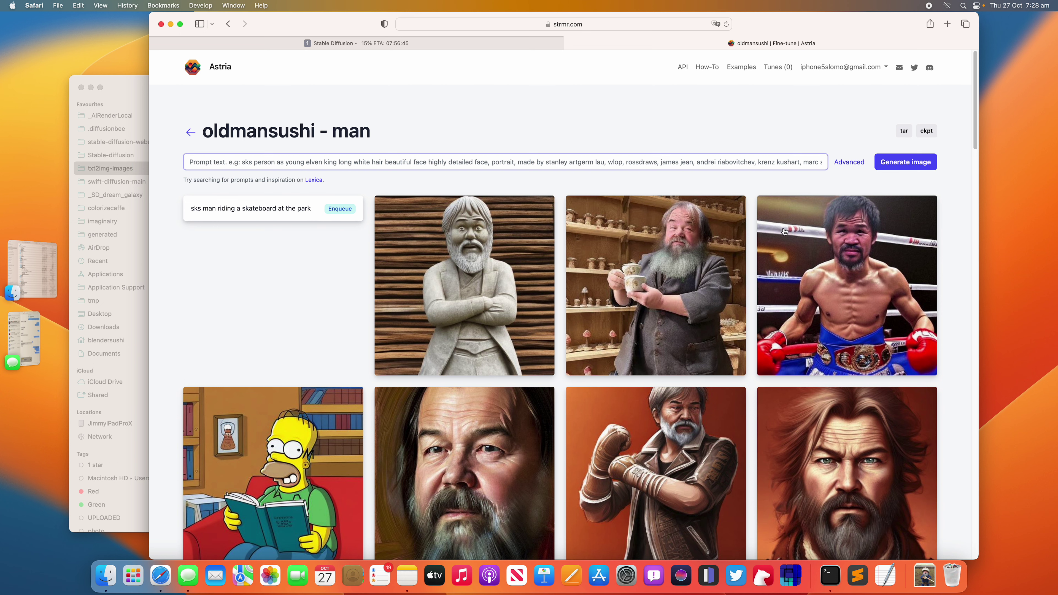
- Search Google for "tiger wong" in a new browser tab and show the image results
scroll(789, 242, "down", 3)
scroll(795, 263, "down", 5)
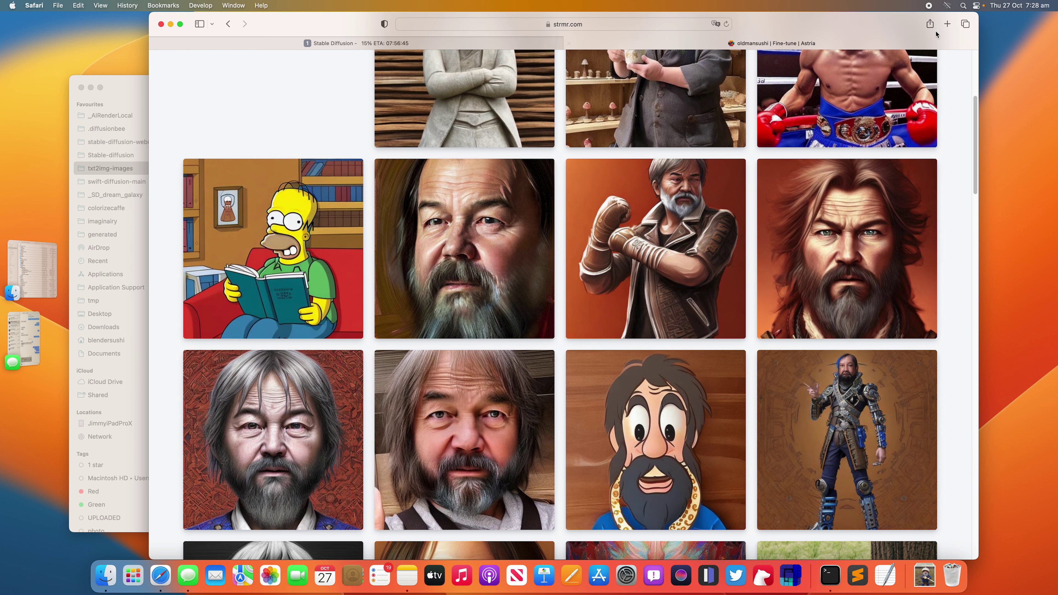
left_click(948, 24)
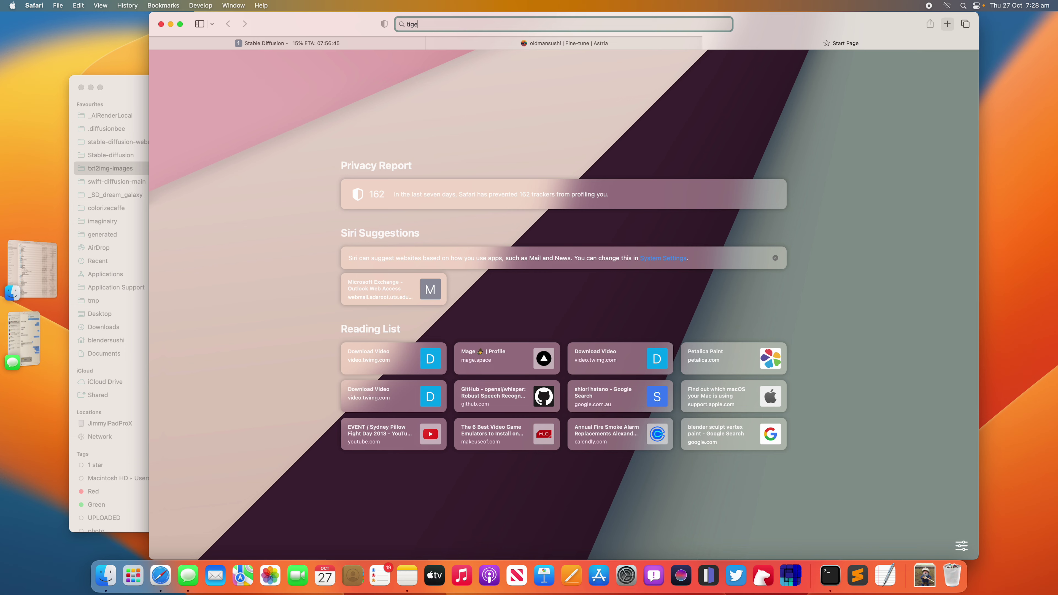
type("r wong")
key("Return")
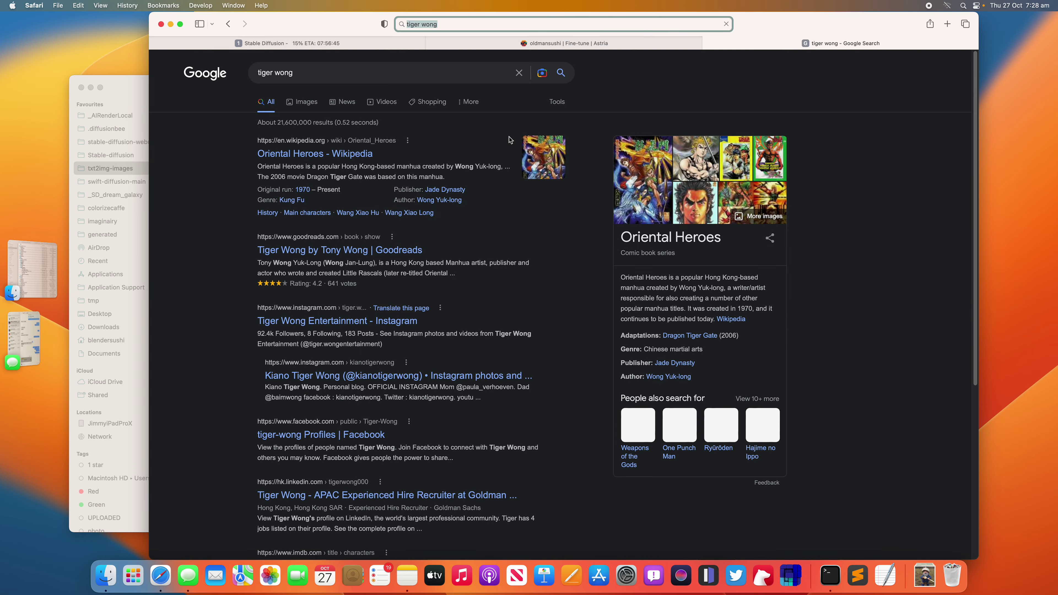
left_click(319, 106)
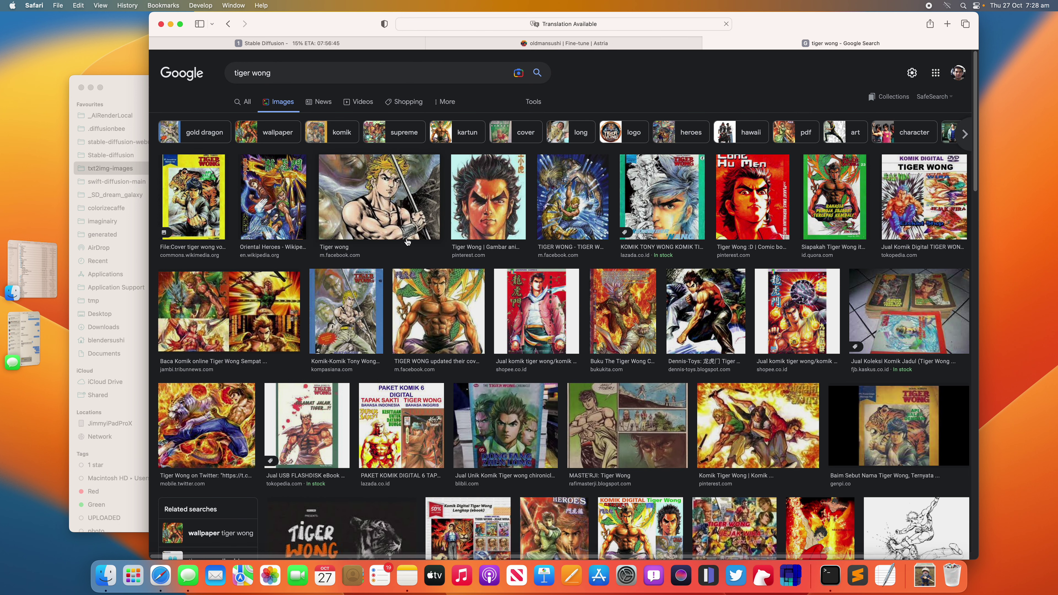
- Examine the tiger wong comic artwork among the image results, and switch back to the Astria gallery tab
scroll(606, 368, "down", 3)
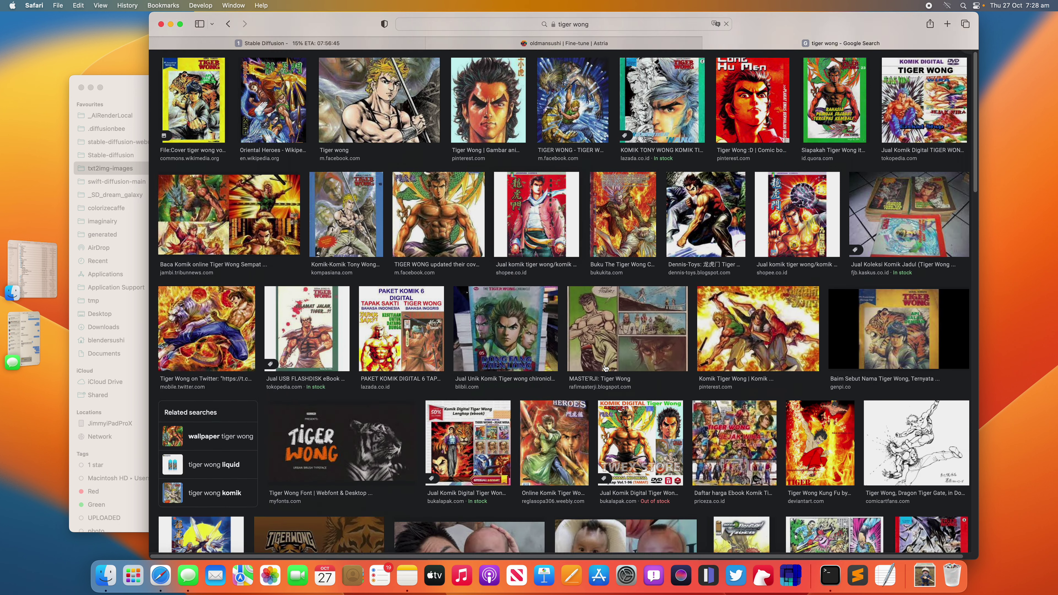
scroll(606, 368, "down", 3)
scroll(605, 368, "up", 6)
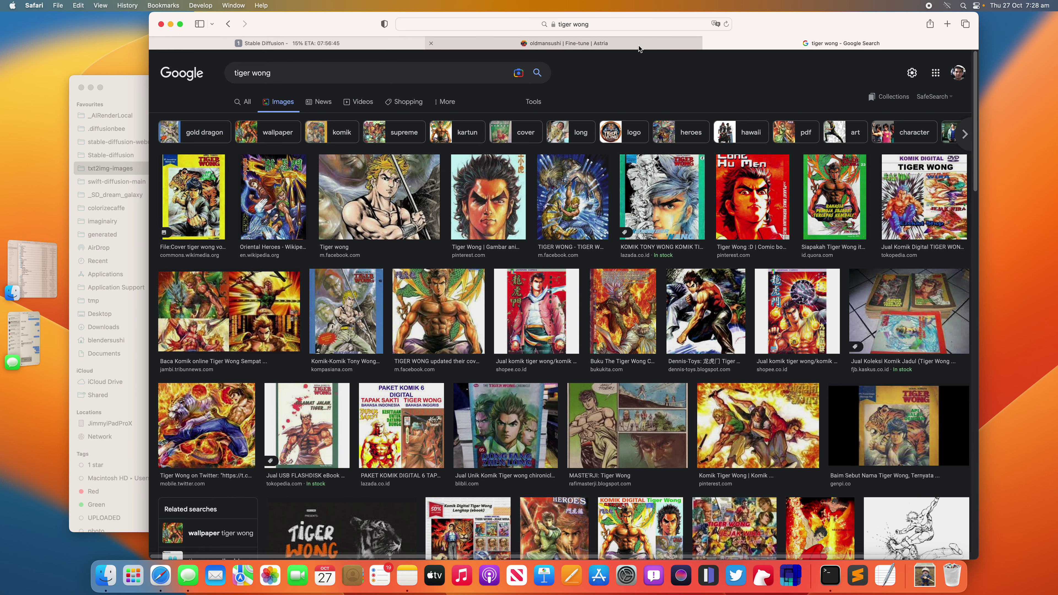
left_click(627, 41)
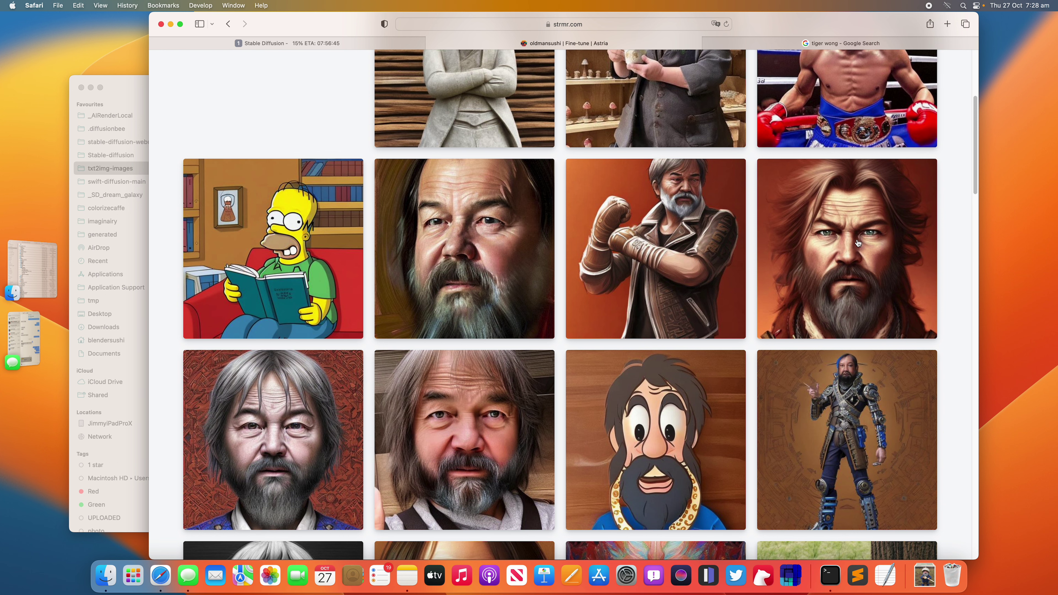
- Examine the prompts of the results farther down the gallery, and open the black and white muscular man eating burger result
mouse_move(852, 271)
scroll(833, 292, "down", 5)
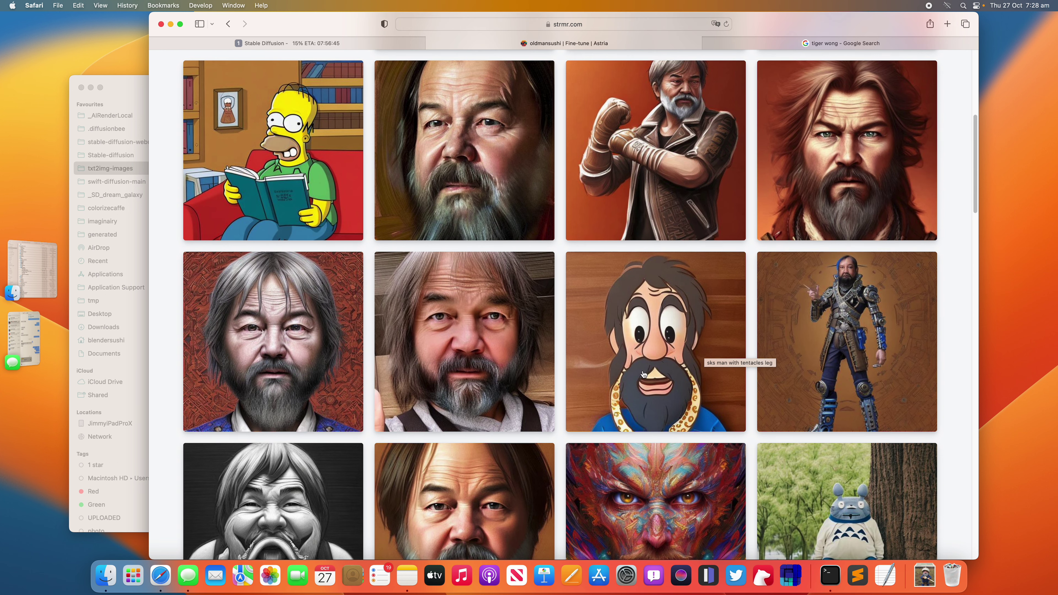
mouse_move(312, 327)
scroll(311, 328, "down", 5)
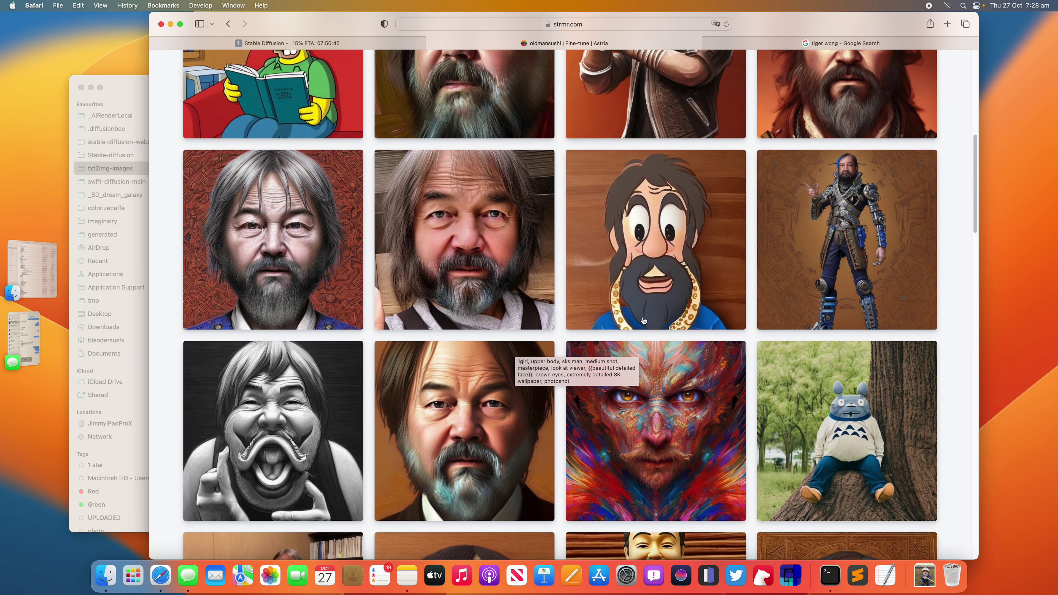
mouse_move(763, 301)
scroll(763, 301, "down", 8)
mouse_move(463, 308)
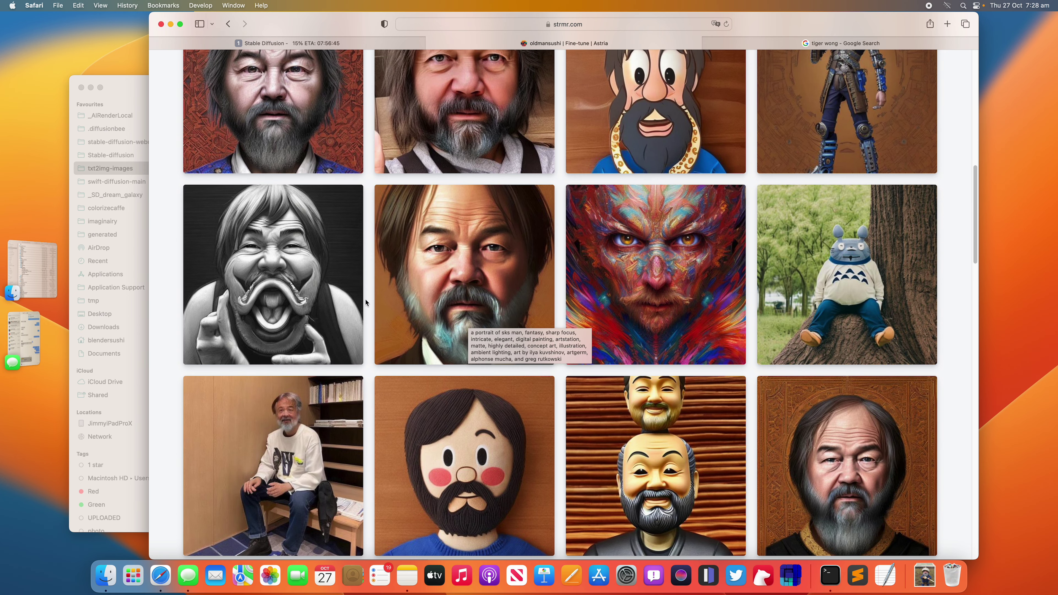
left_click(279, 269)
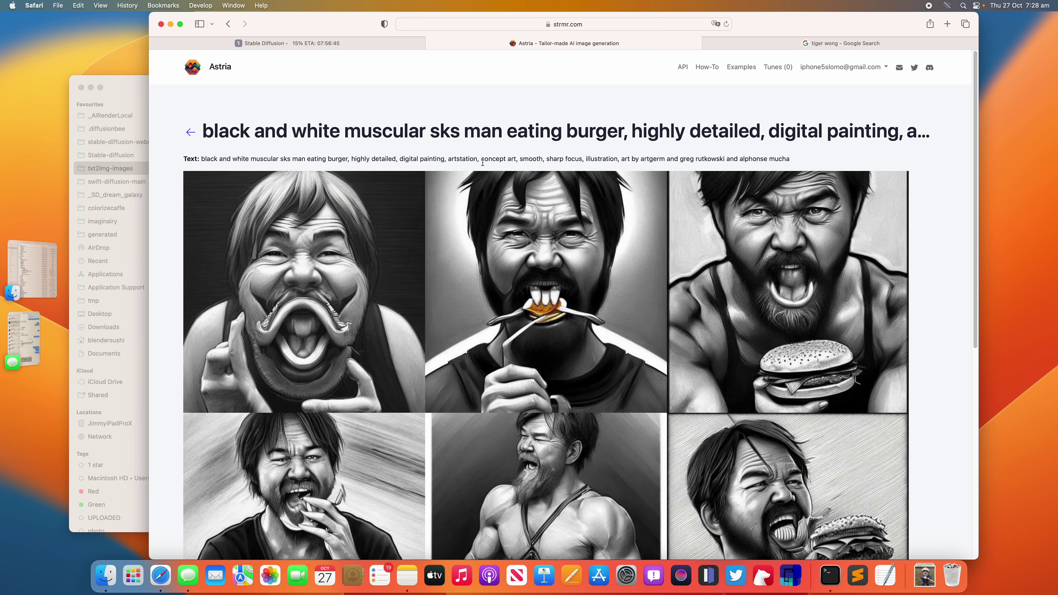
- Examine the black and white burger-eating images for this prompt, and return to the oldmansushi - man gallery
scroll(645, 261, "down", 1)
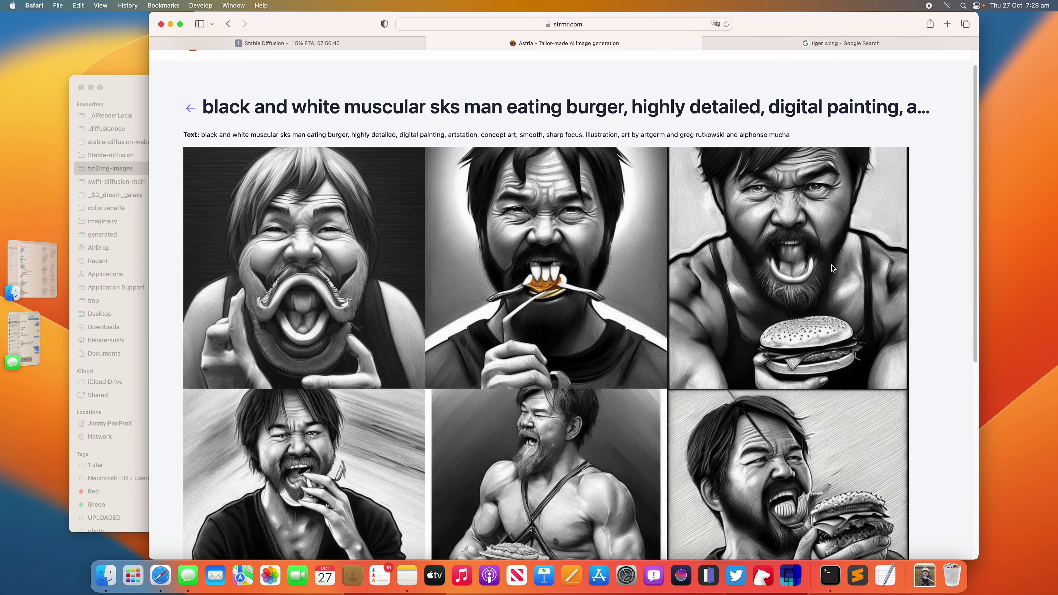
scroll(832, 269, "down", 8)
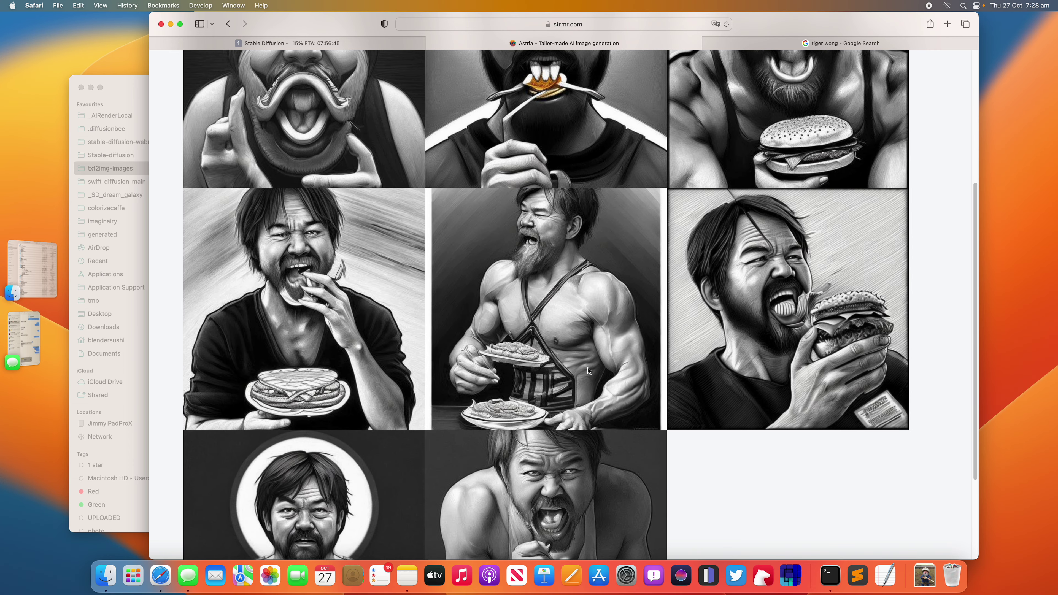
scroll(588, 367, "down", 5)
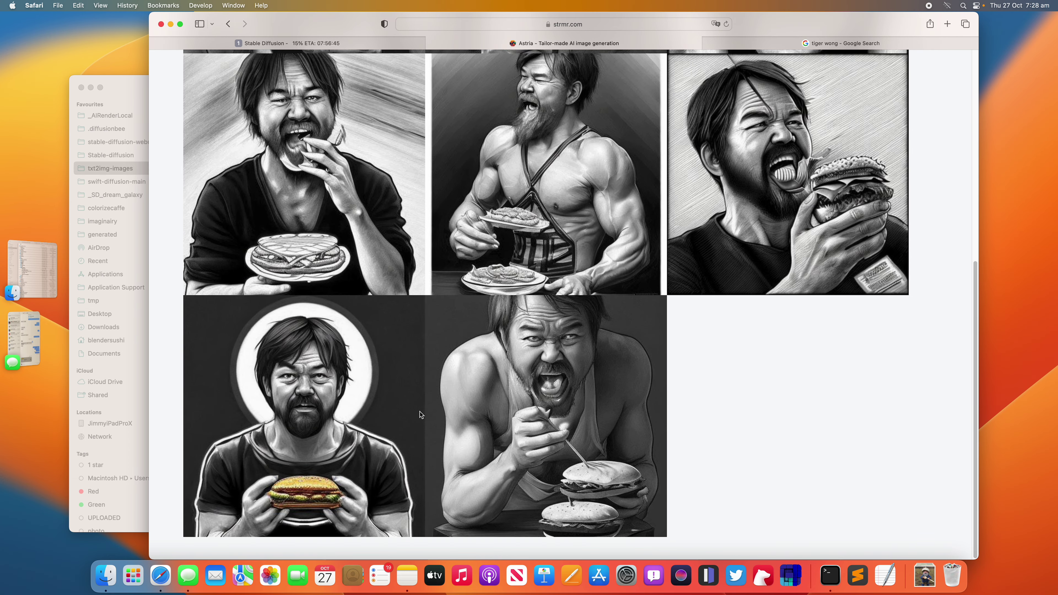
scroll(519, 381, "up", 6)
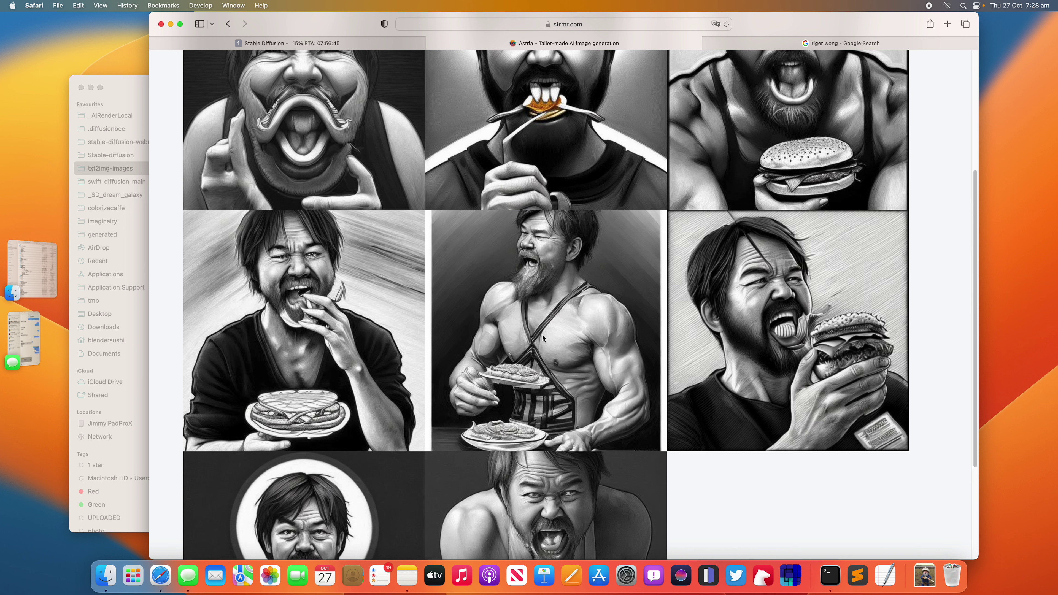
scroll(542, 335, "down", 3)
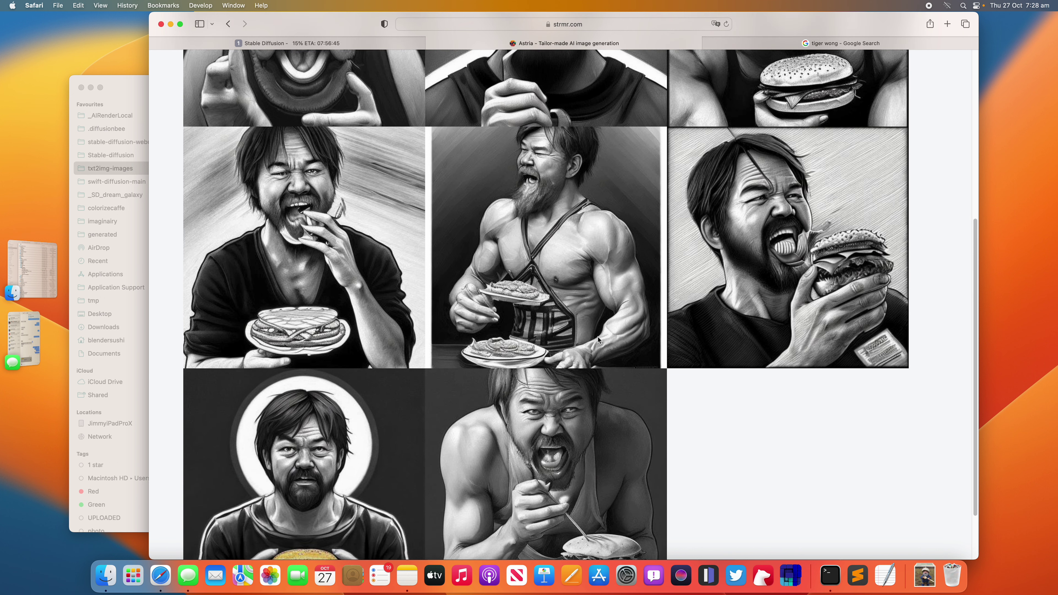
scroll(595, 329, "down", 3)
scroll(586, 218, "up", 2)
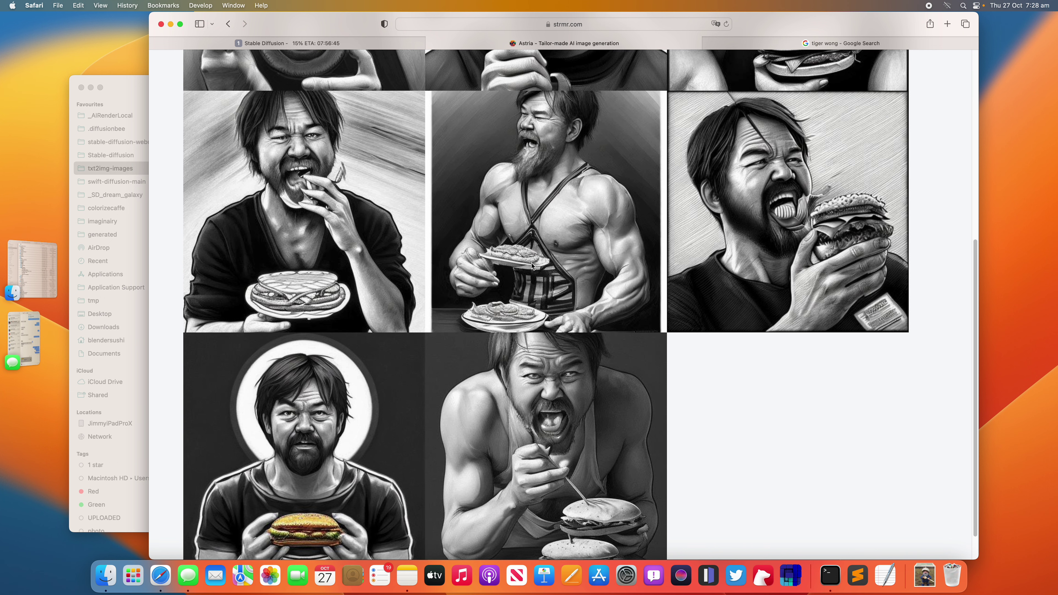
scroll(532, 259, "up", 10)
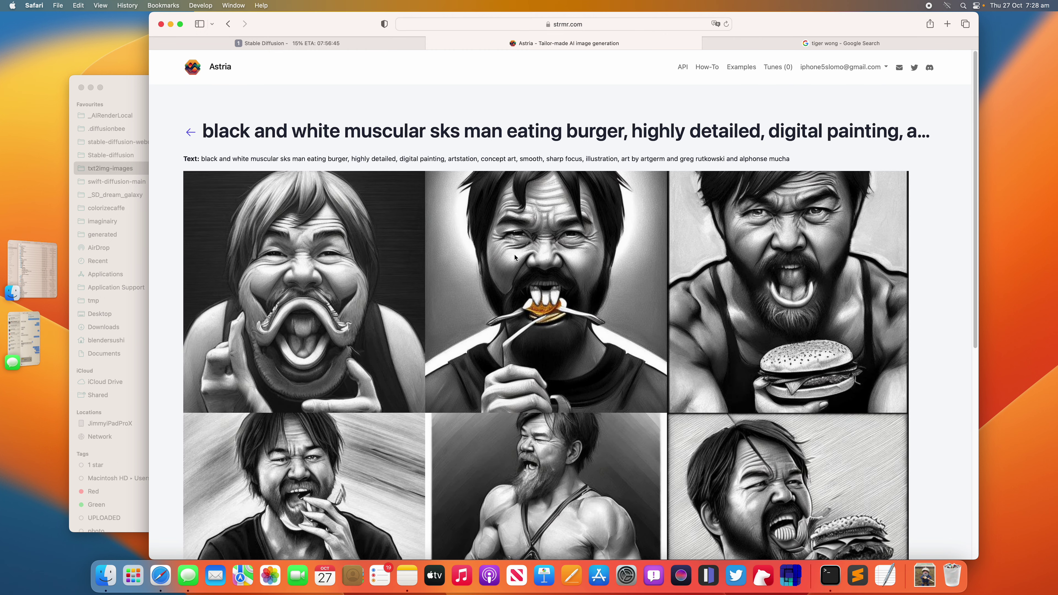
left_click(190, 132)
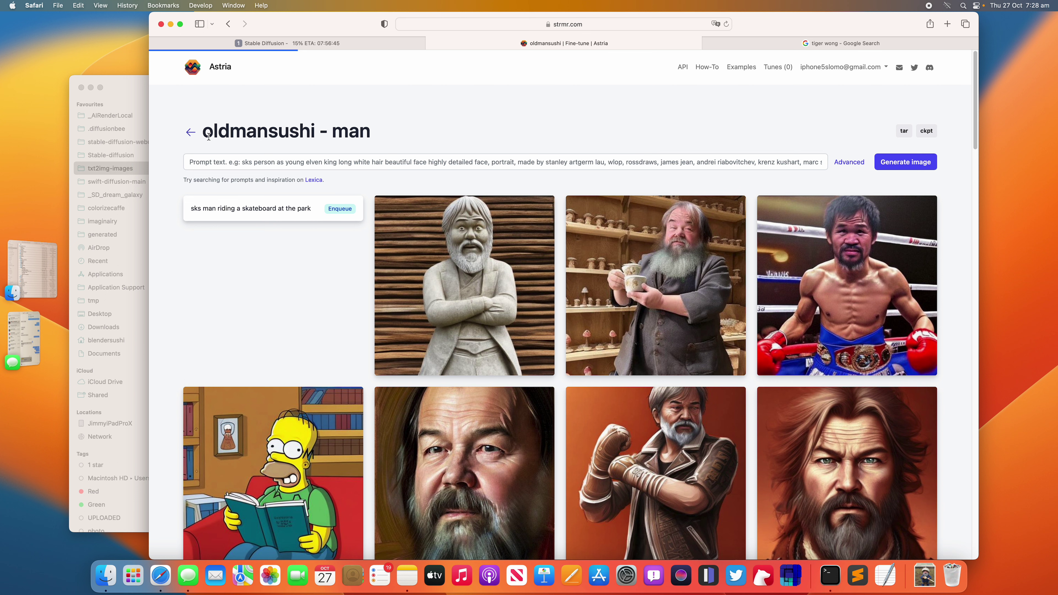
- Open the colourful psychedelic face result farther down the gallery
scroll(589, 340, "down", 10)
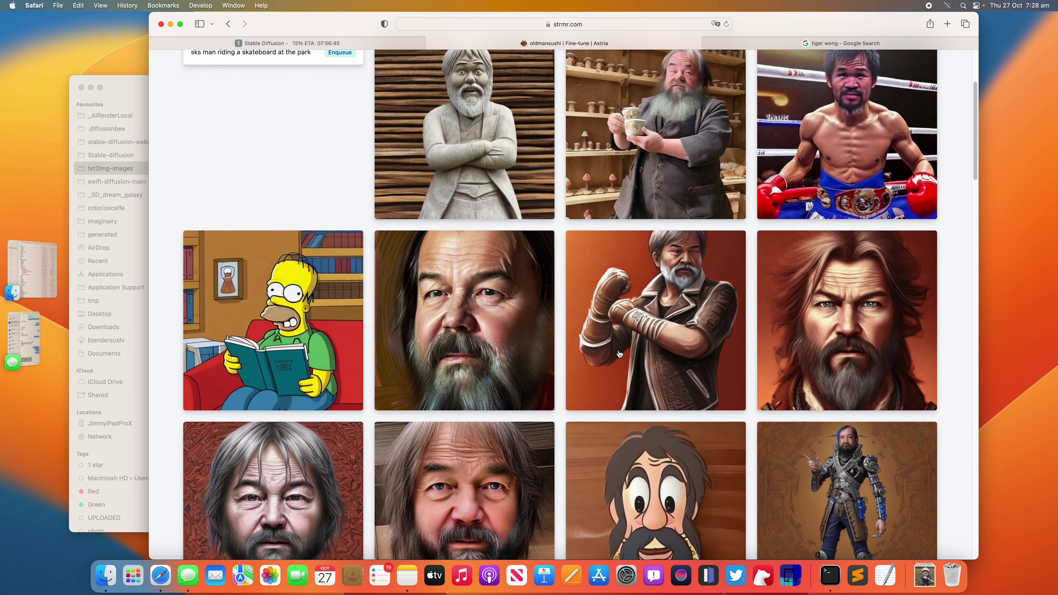
scroll(620, 354, "down", 3)
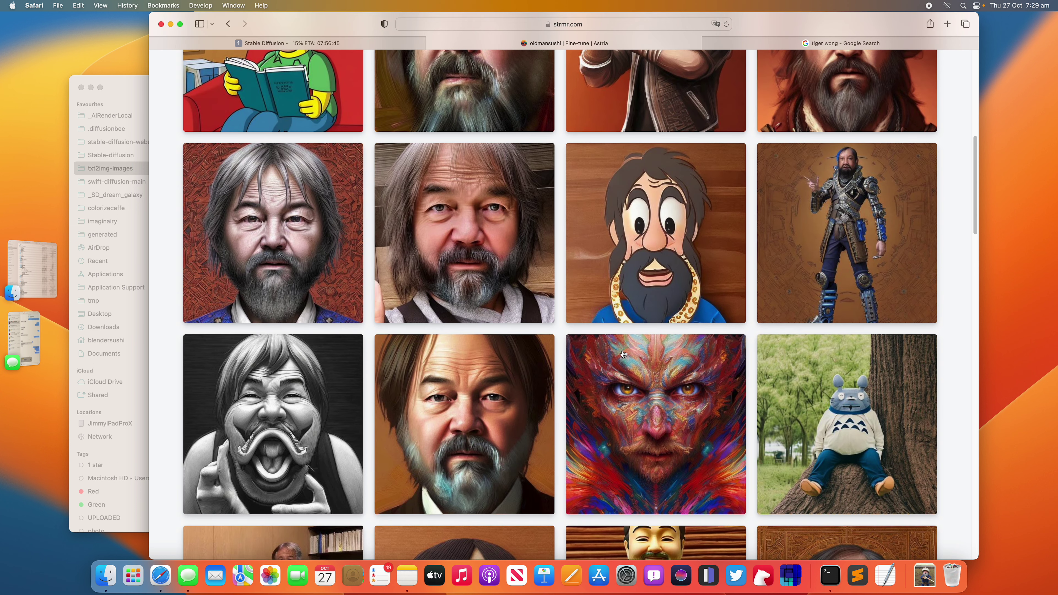
scroll(623, 354, "down", 3)
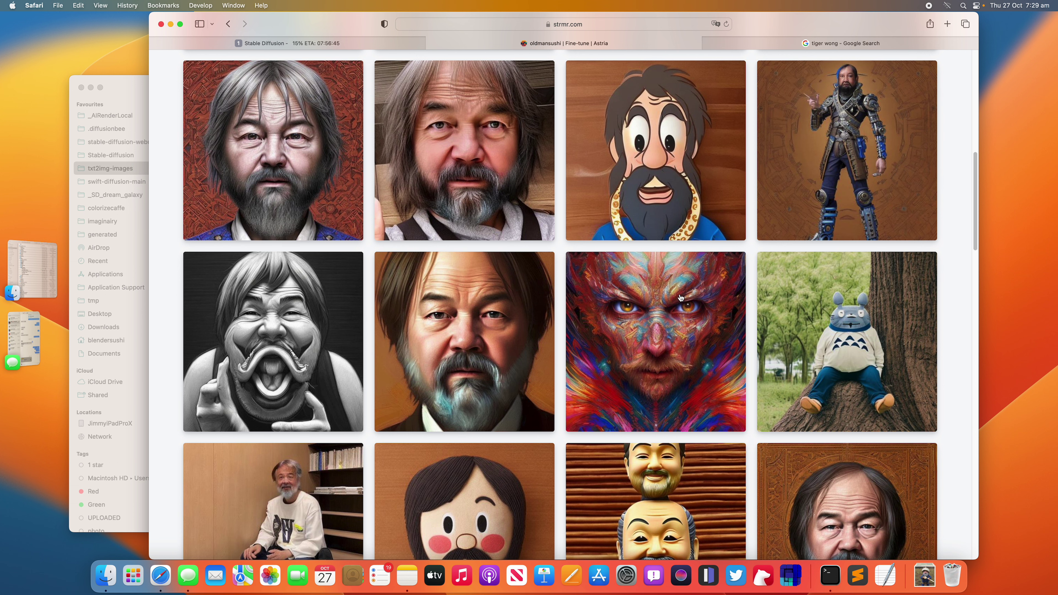
left_click(681, 297)
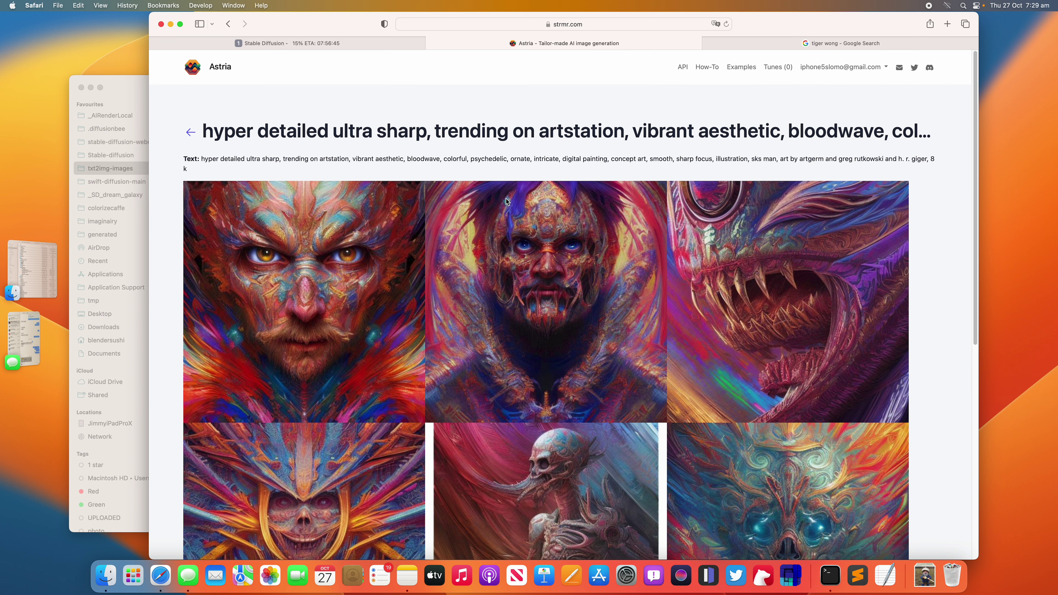
scroll(652, 278, "down", 8)
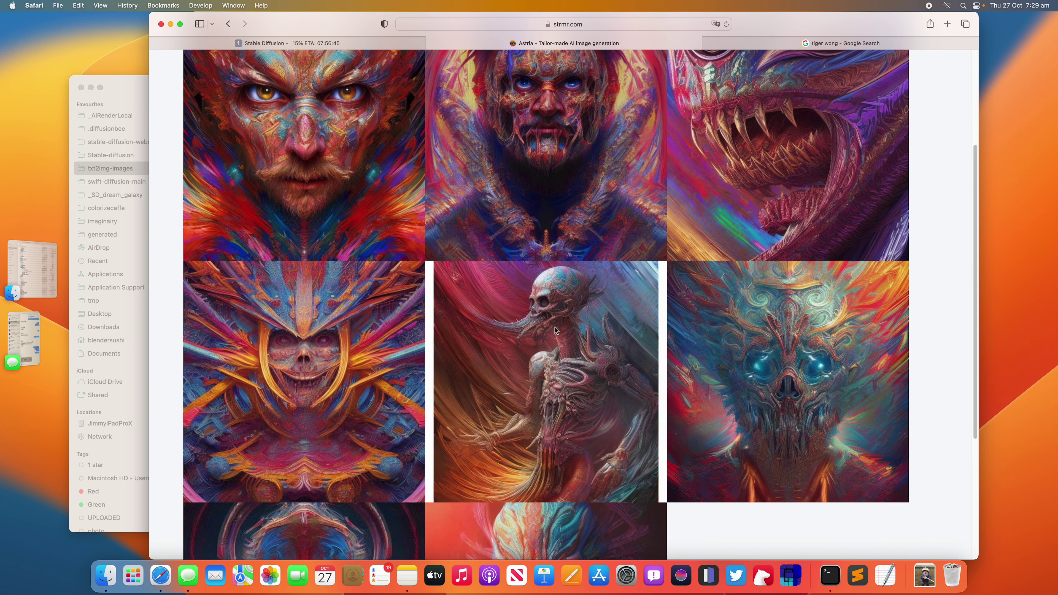
scroll(687, 352, "down", 4)
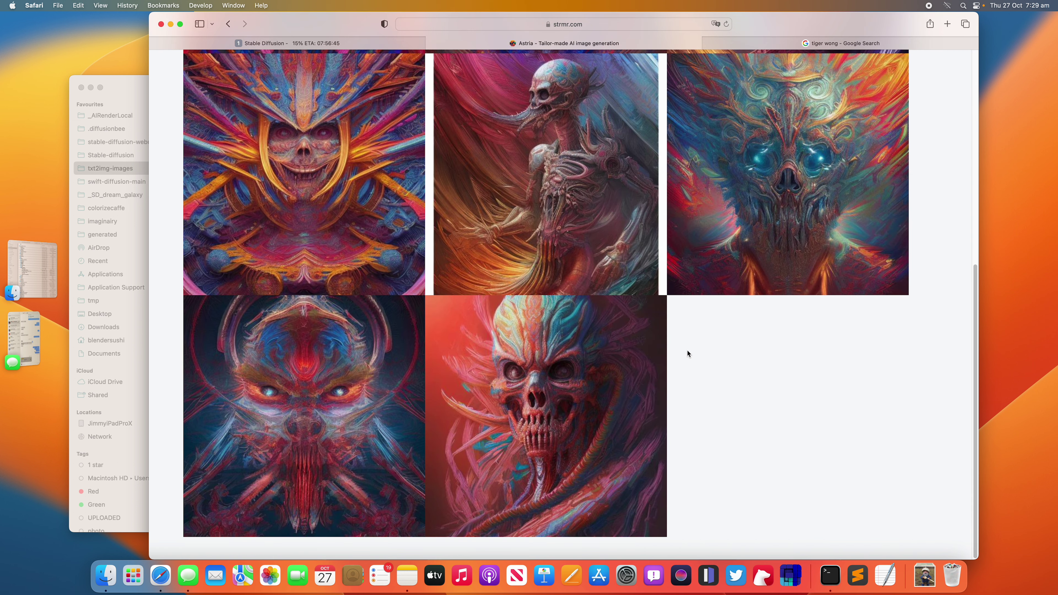
scroll(687, 350, "up", 12)
double_click(441, 161)
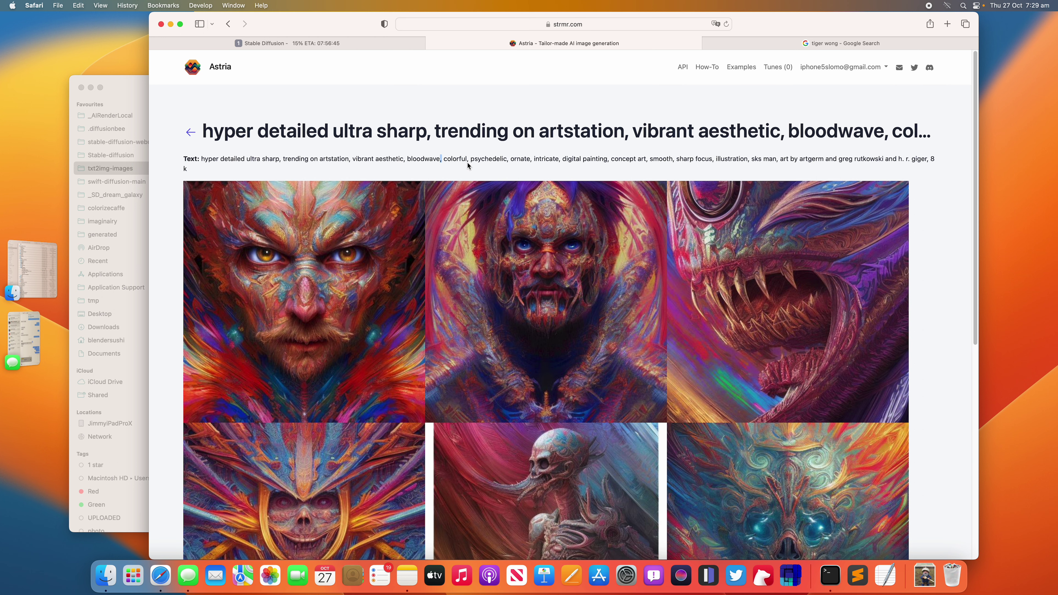
left_click(190, 132)
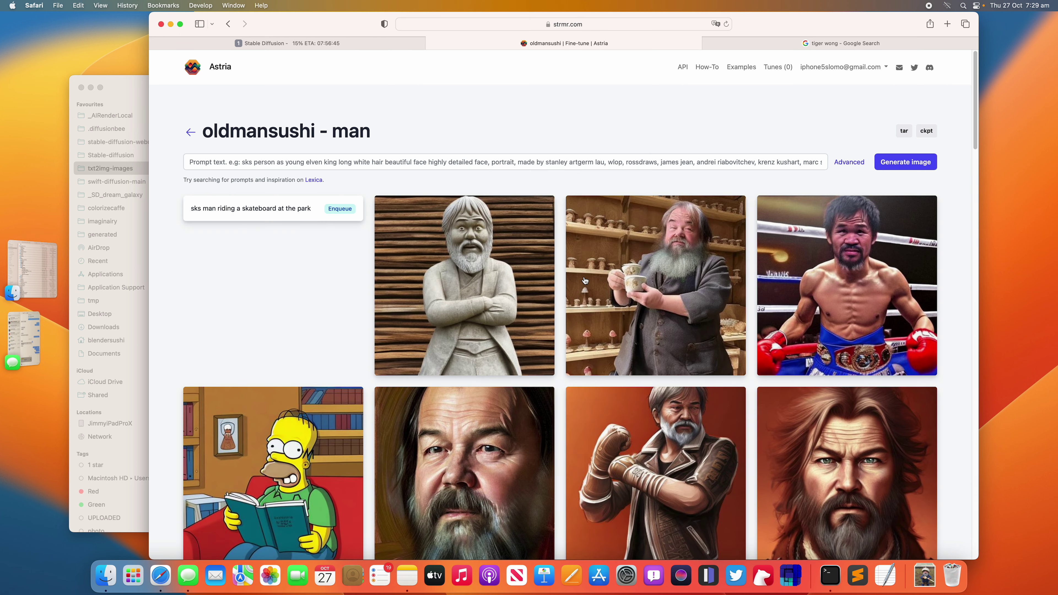
- Open the gallery result showing Totoro sitting on a tree
scroll(744, 371, "down", 10)
scroll(744, 372, "down", 8)
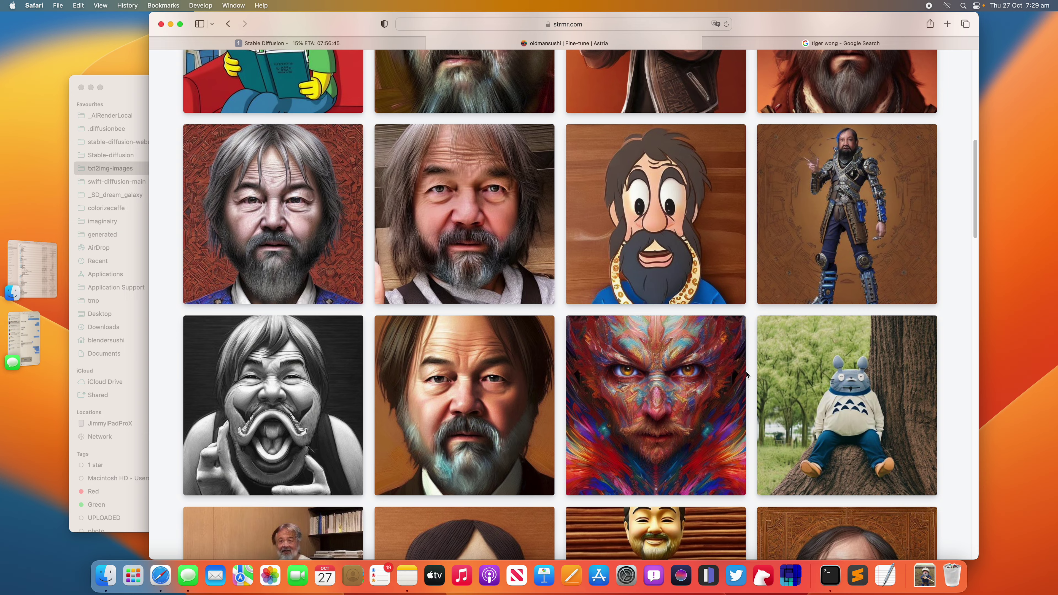
left_click(829, 252)
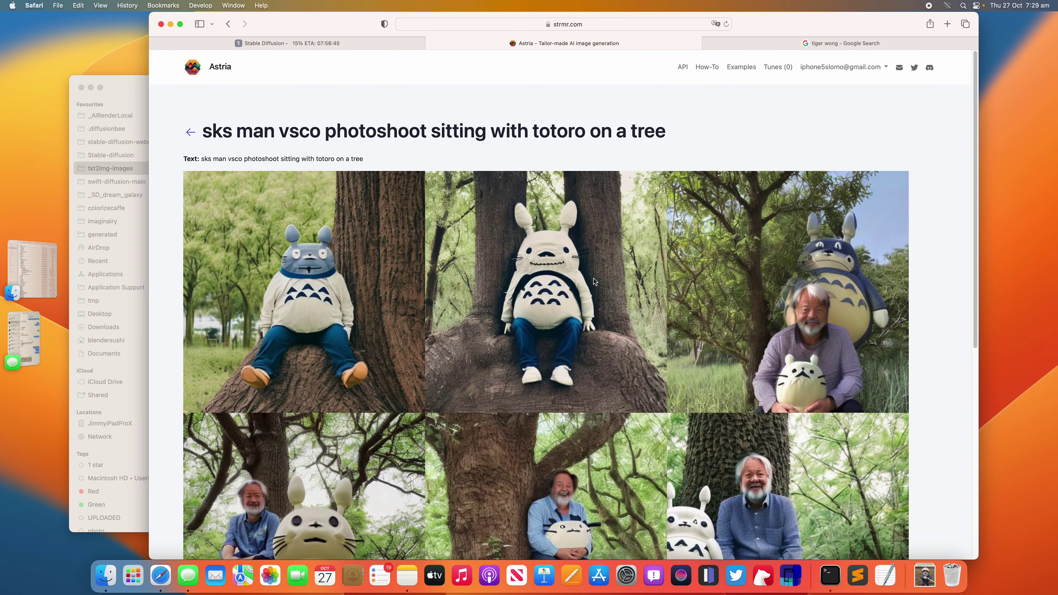
- Examine the Totoro photoshoot images, highlight the word "totoro" in the prompt title, and return to the gallery
scroll(622, 282, "down", 3)
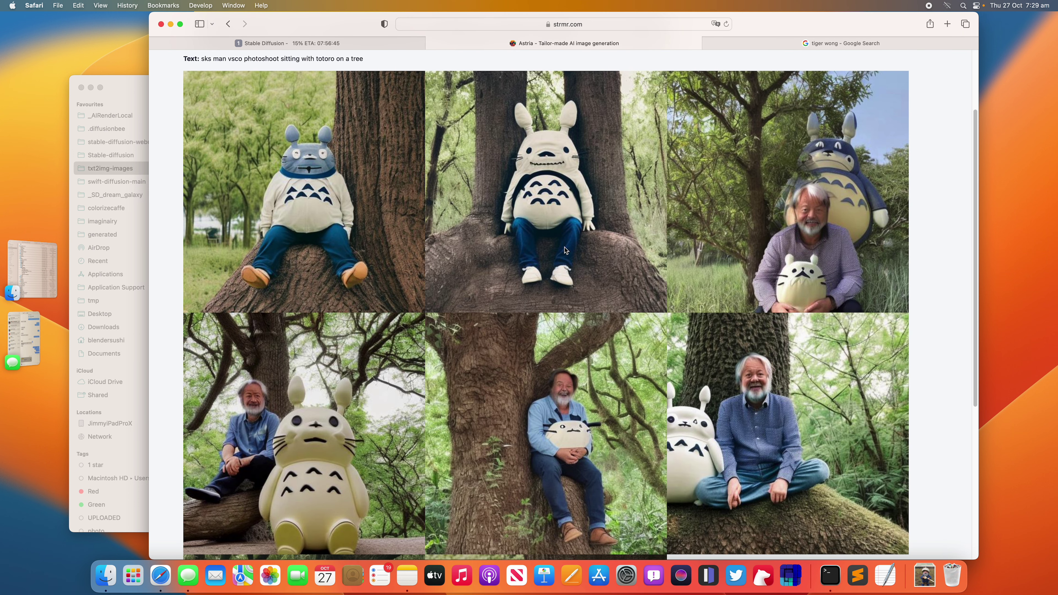
scroll(604, 332, "down", 4)
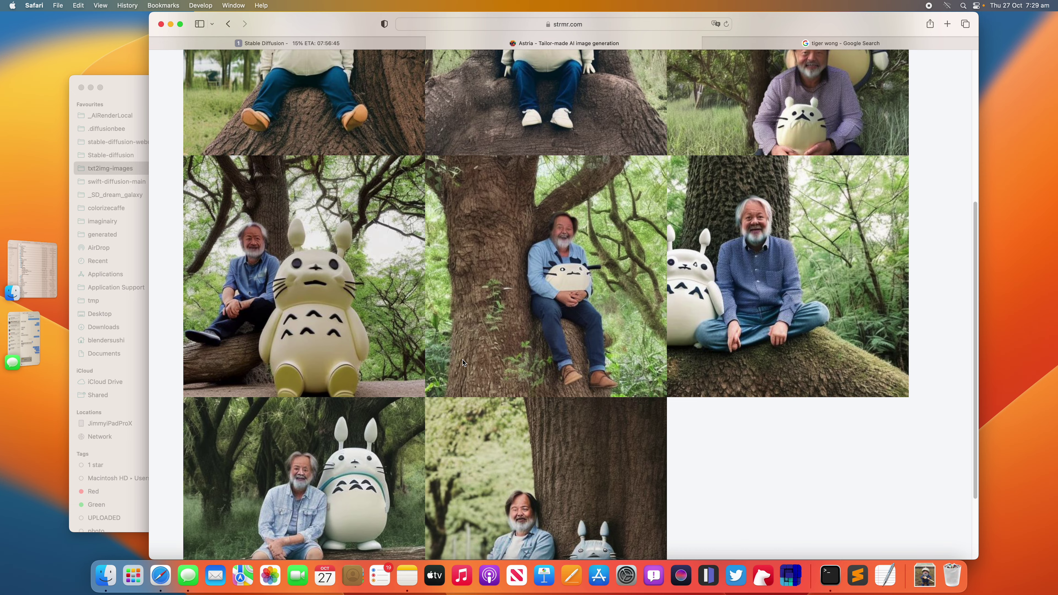
scroll(484, 399, "down", 3)
scroll(500, 396, "up", 2)
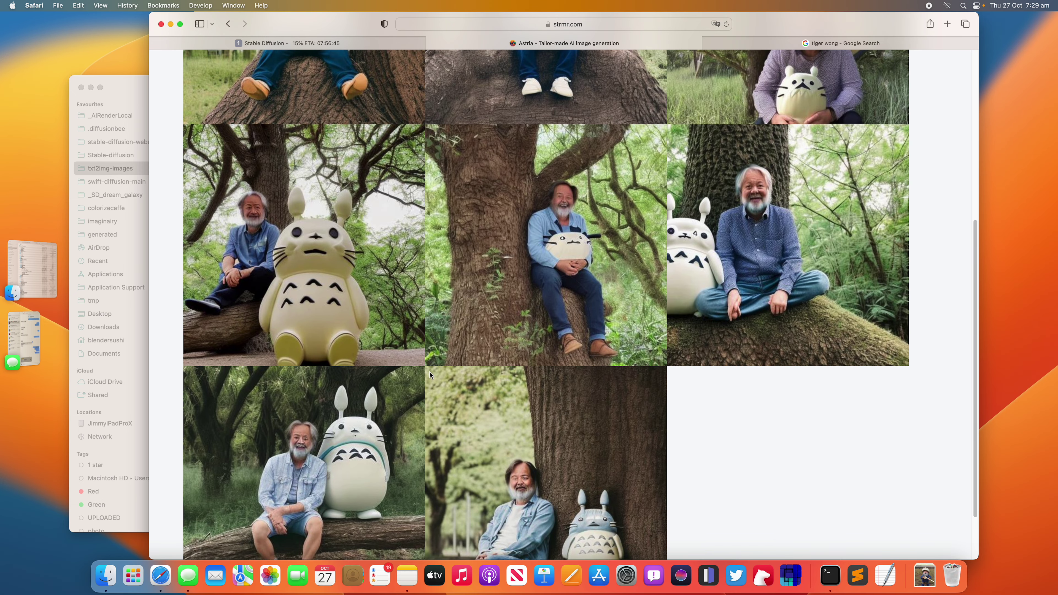
scroll(377, 311, "up", 8)
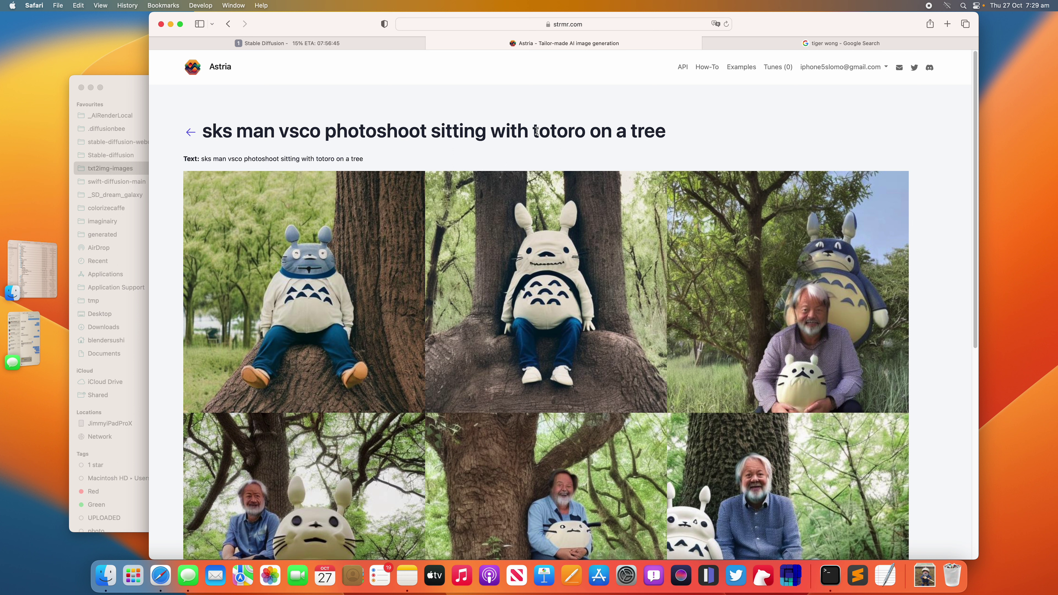
left_click_drag(533, 130, 575, 130)
left_click(540, 130)
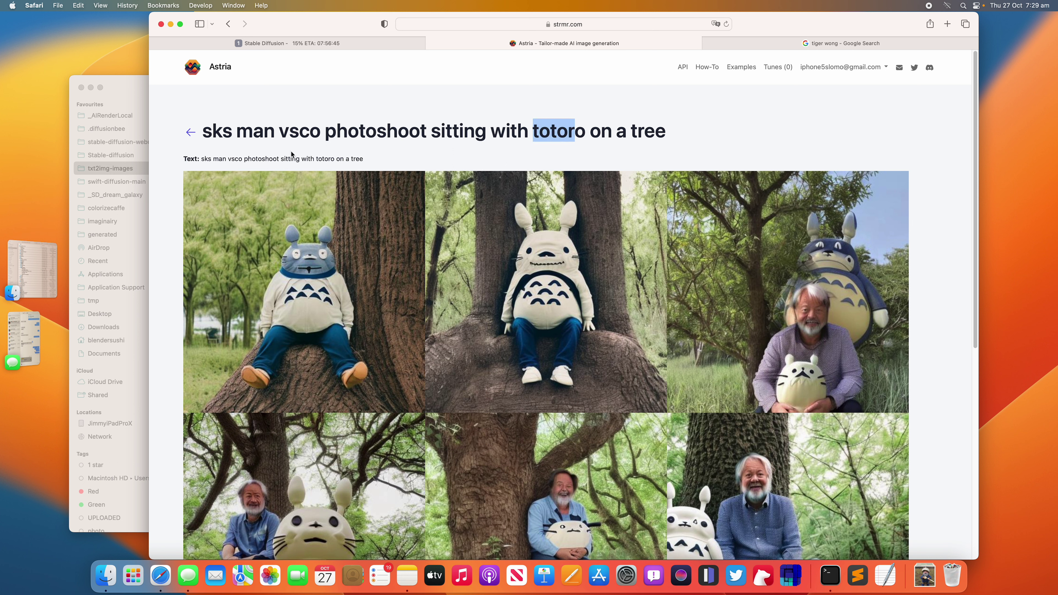
left_click(192, 133)
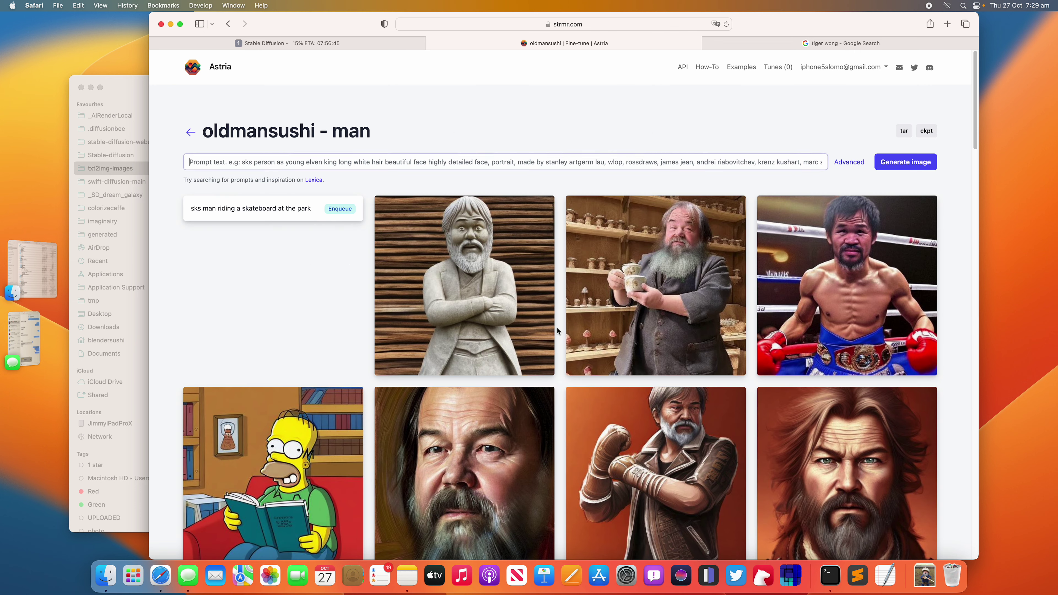
- Open the plush doll result in the gallery's last row and examine its generated images
scroll(557, 329, "down", 15)
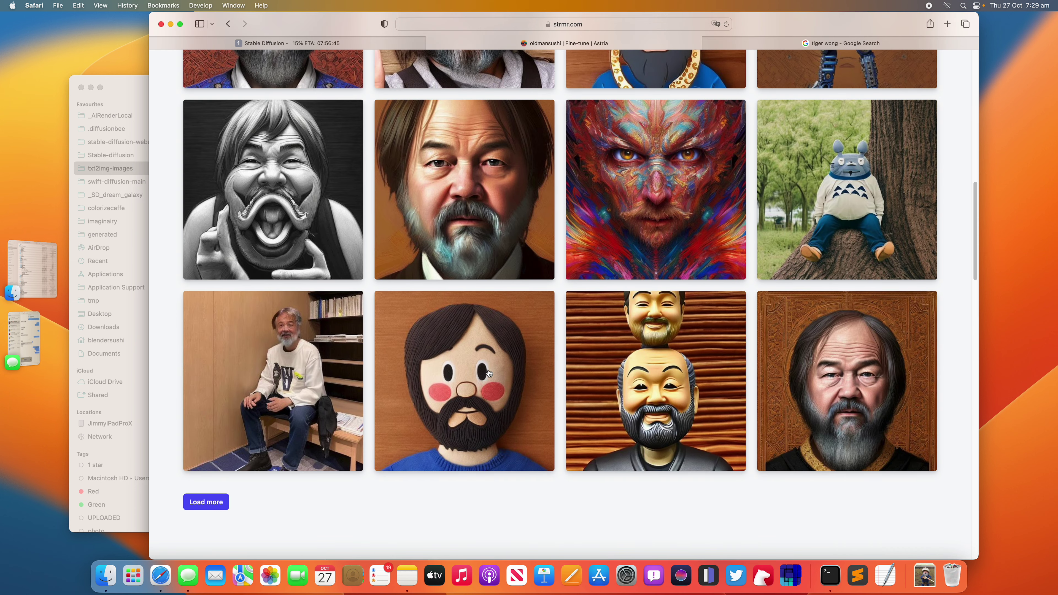
left_click(488, 369)
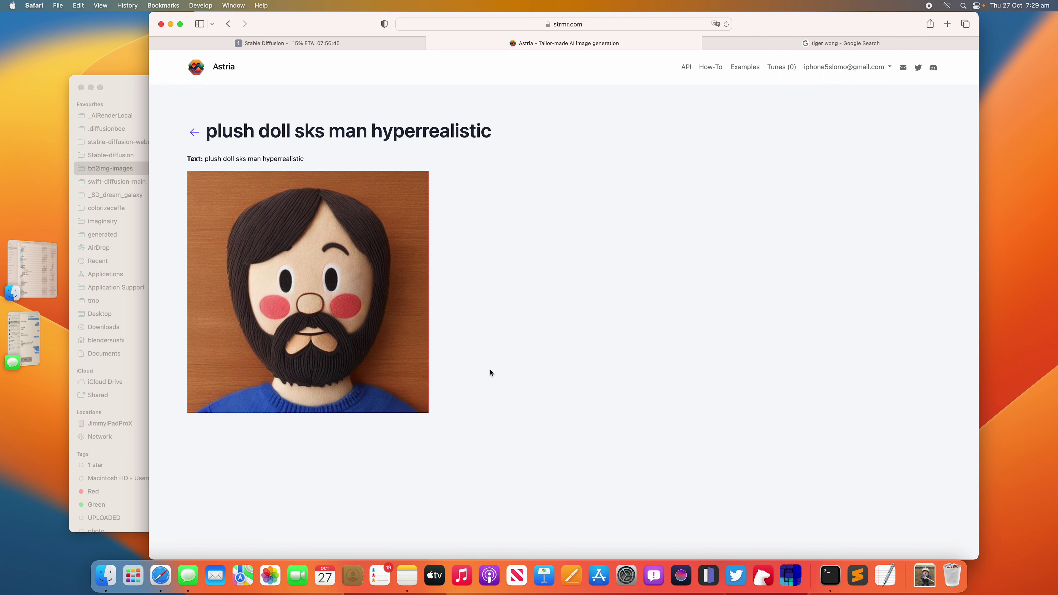
scroll(502, 370, "down", 5)
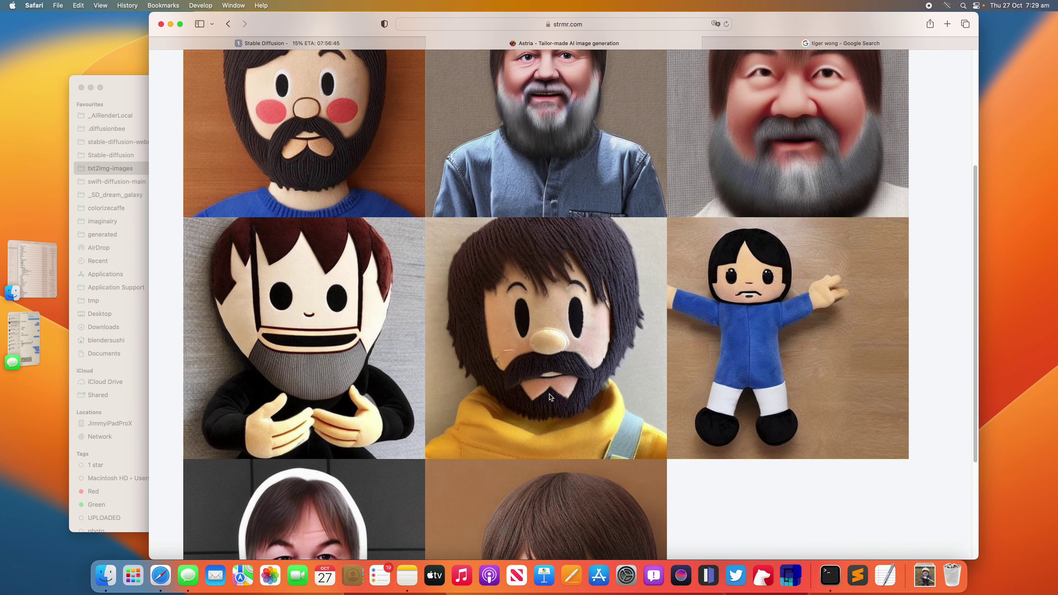
scroll(550, 398, "down", 4)
scroll(551, 399, "up", 5)
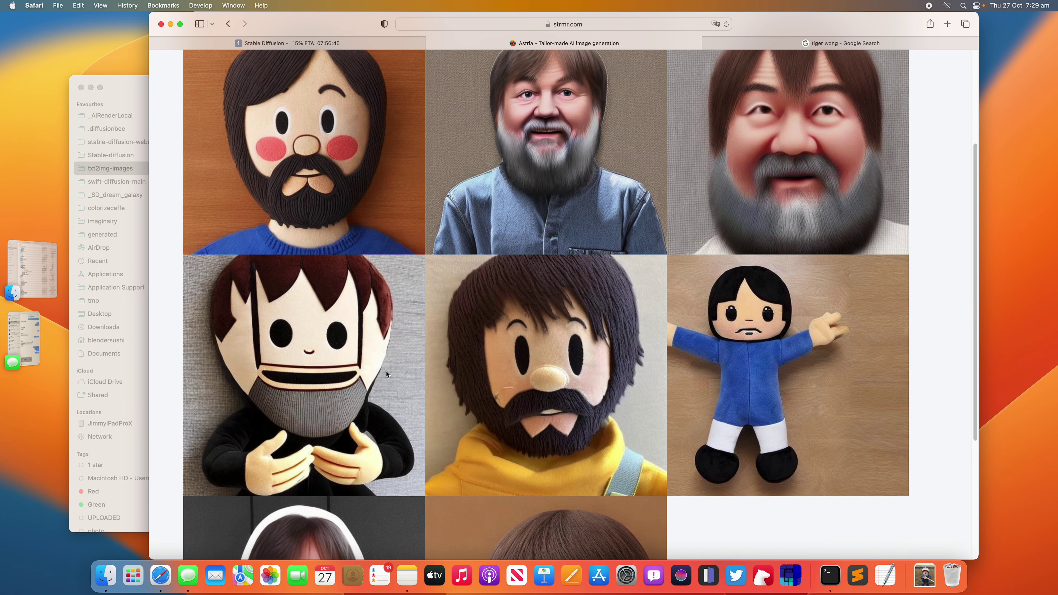
scroll(386, 370, "up", 3)
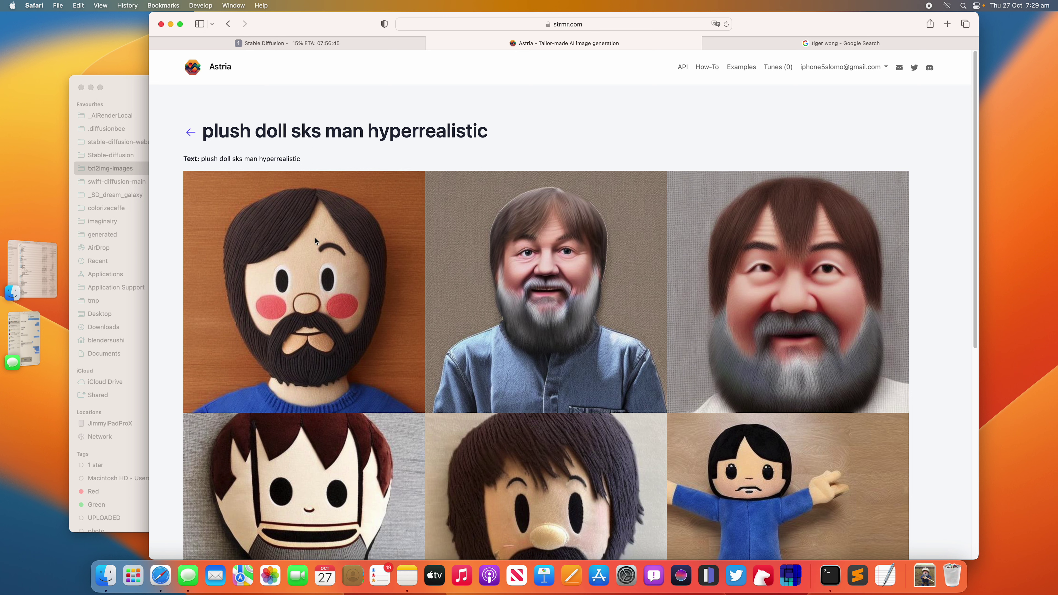
- Save the first plush doll image to Downloads, and return to the oldmansushi - man gallery
right_click(331, 257)
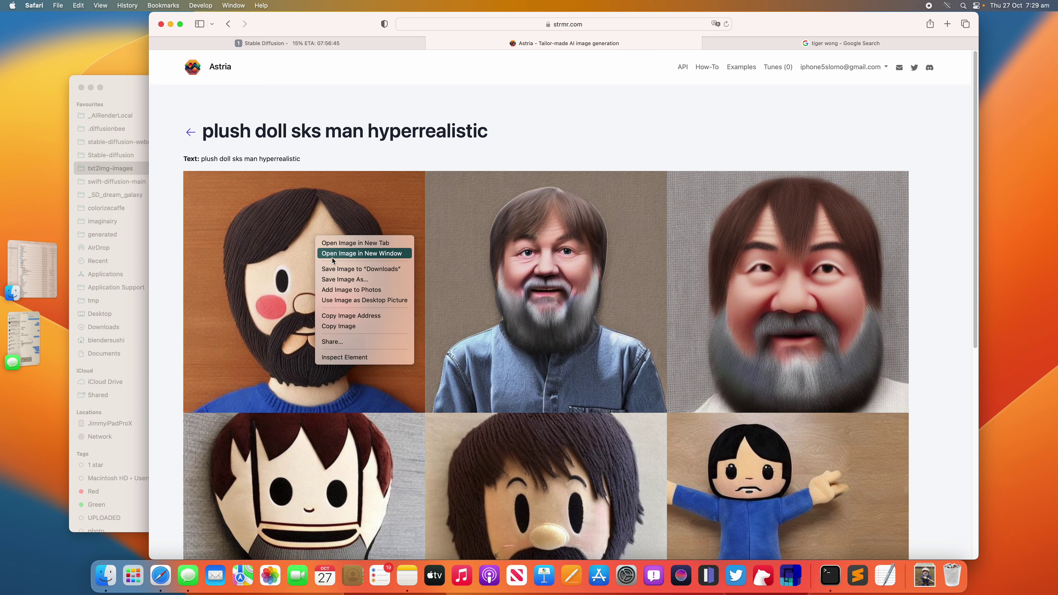
left_click(375, 269)
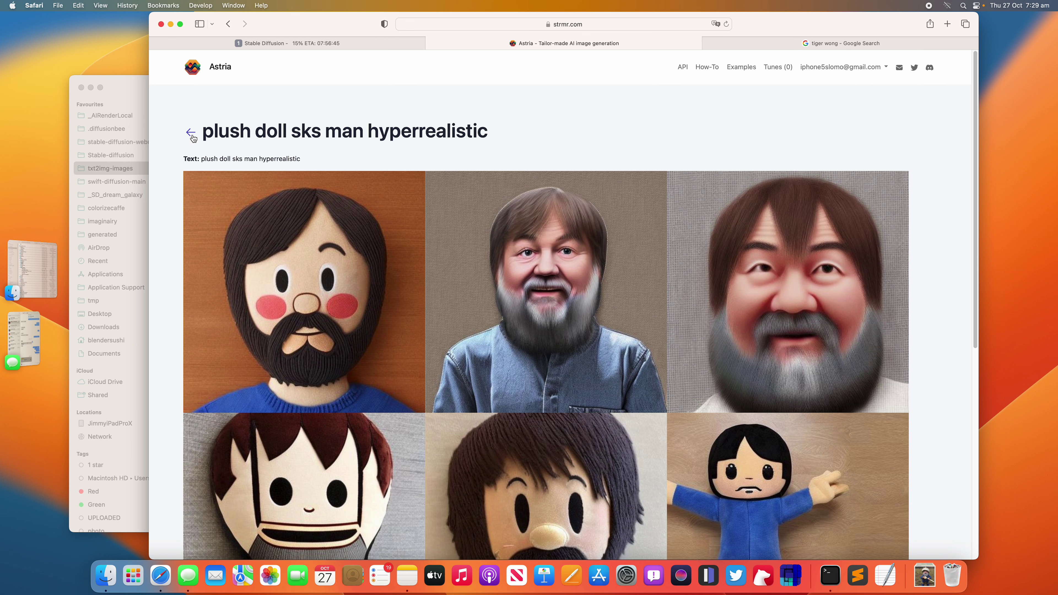
left_click(192, 135)
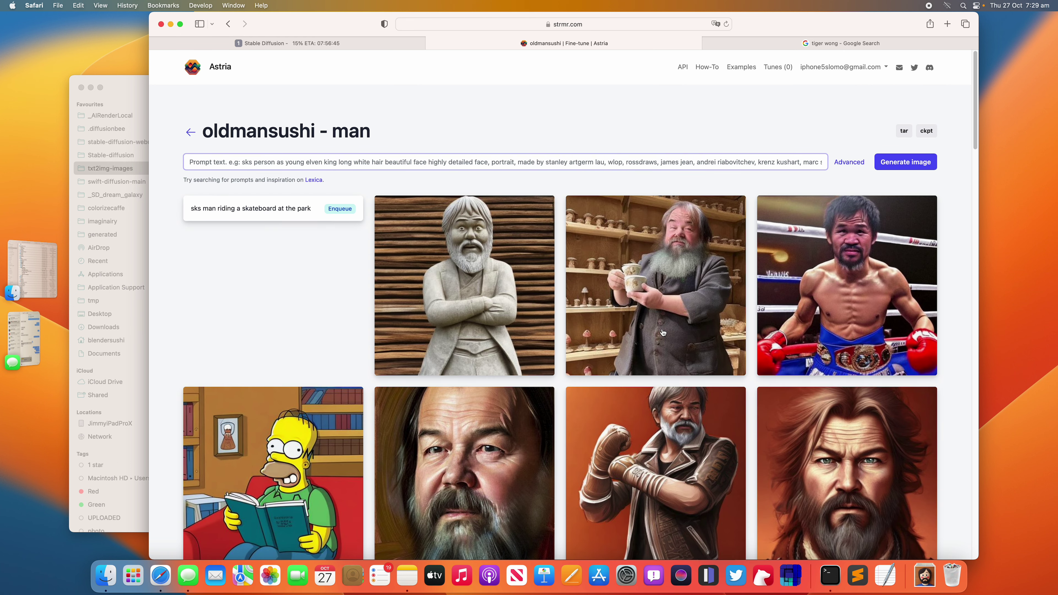
- Open the result of the man sitting on a bench beside bookshelves in the gallery's last row
scroll(667, 333, "down", 10)
scroll(678, 370, "down", 2)
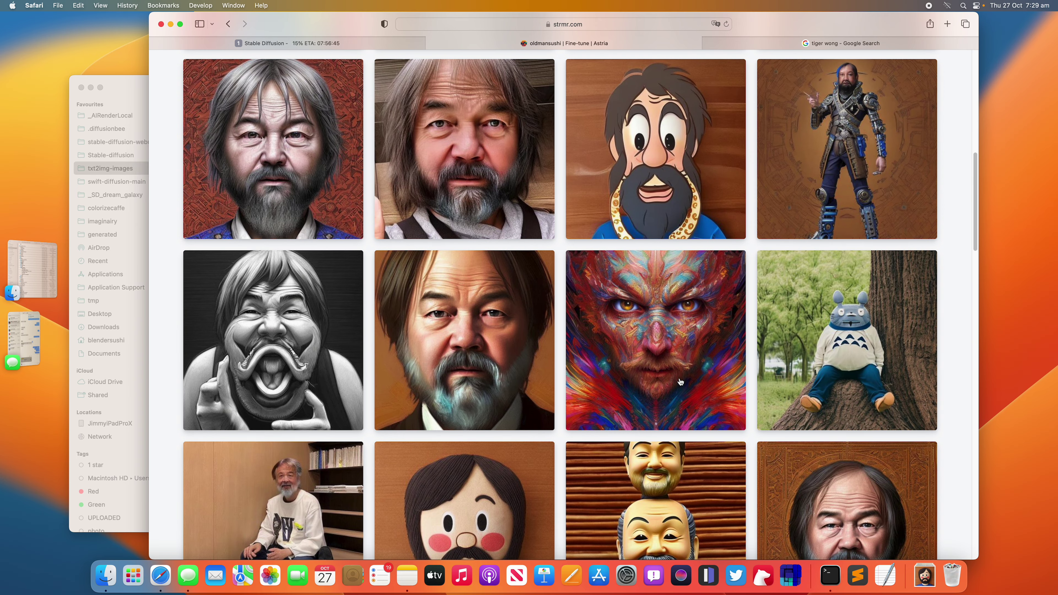
scroll(681, 382, "down", 4)
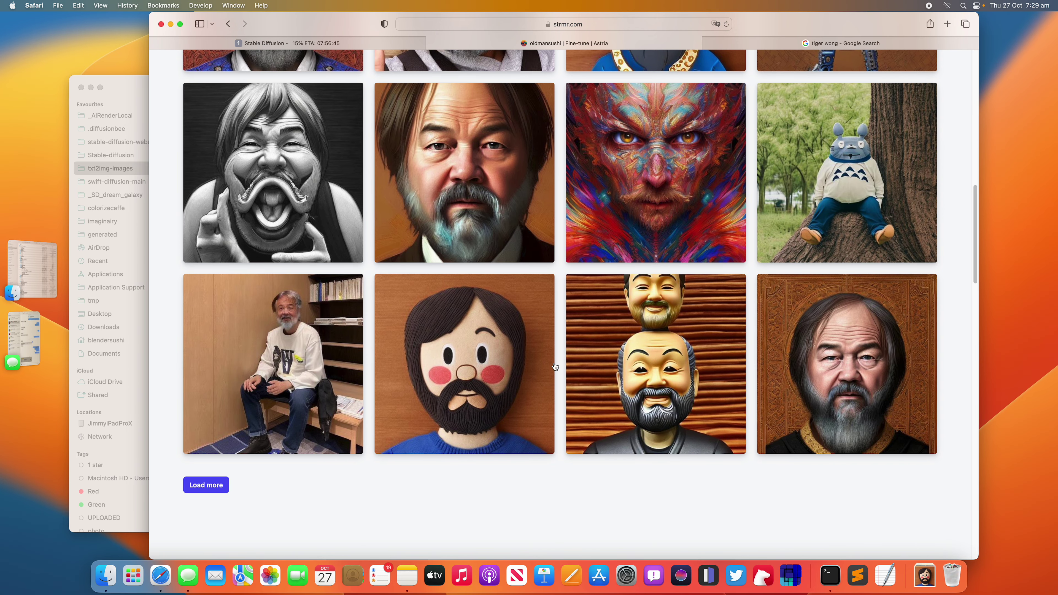
left_click(318, 333)
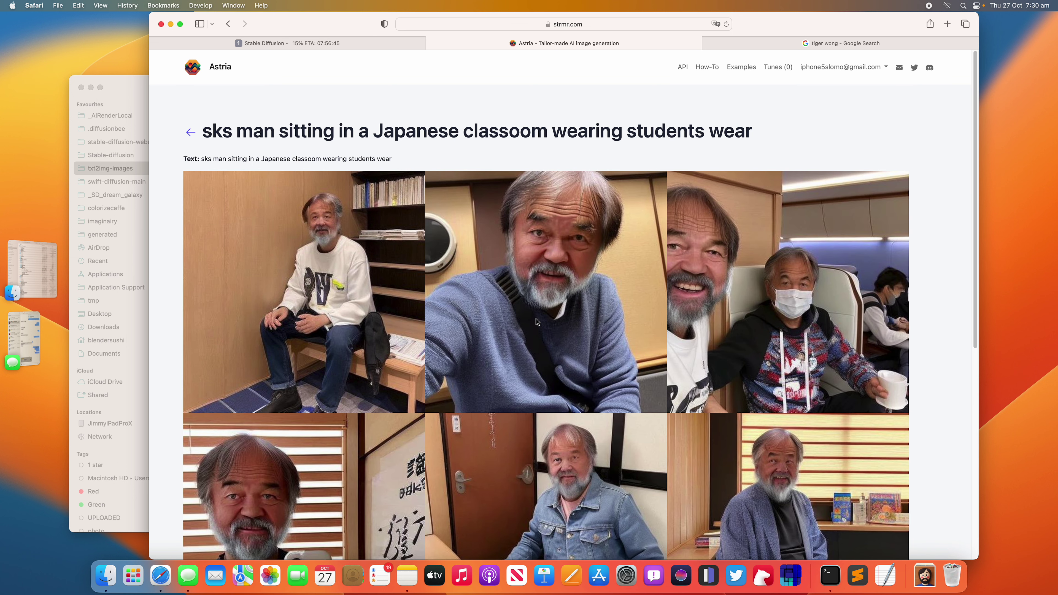
- Highlight "Japanese classoom wearing students wear" in the prompt title, examine the generated images, and return to the oldmansushi - man gallery
left_click_drag(374, 132, 730, 136)
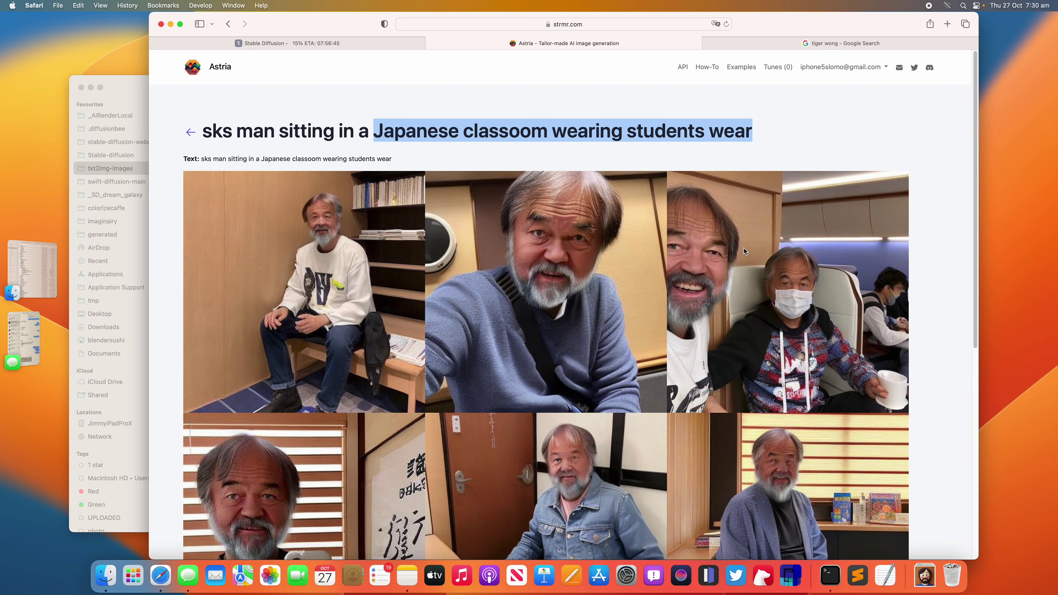
scroll(792, 284, "down", 5)
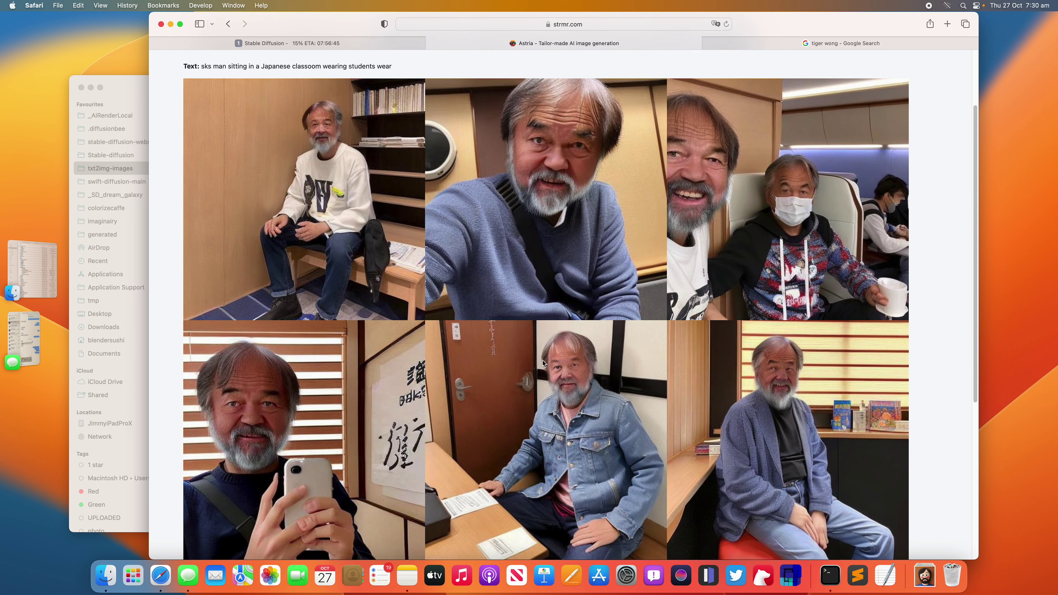
scroll(543, 361, "down", 8)
scroll(609, 438, "down", 4)
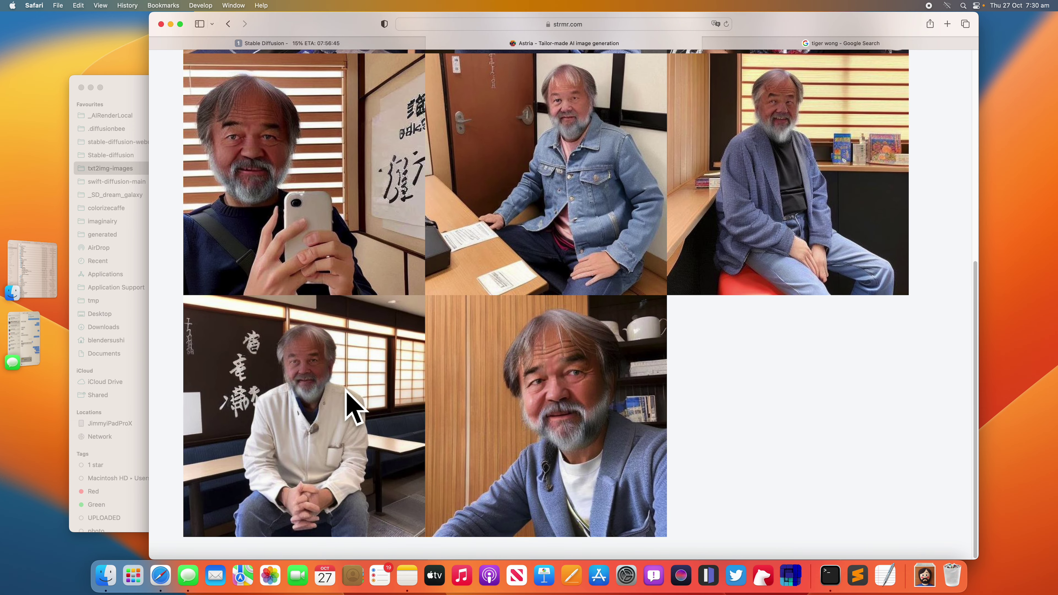
scroll(545, 383, "up", 5)
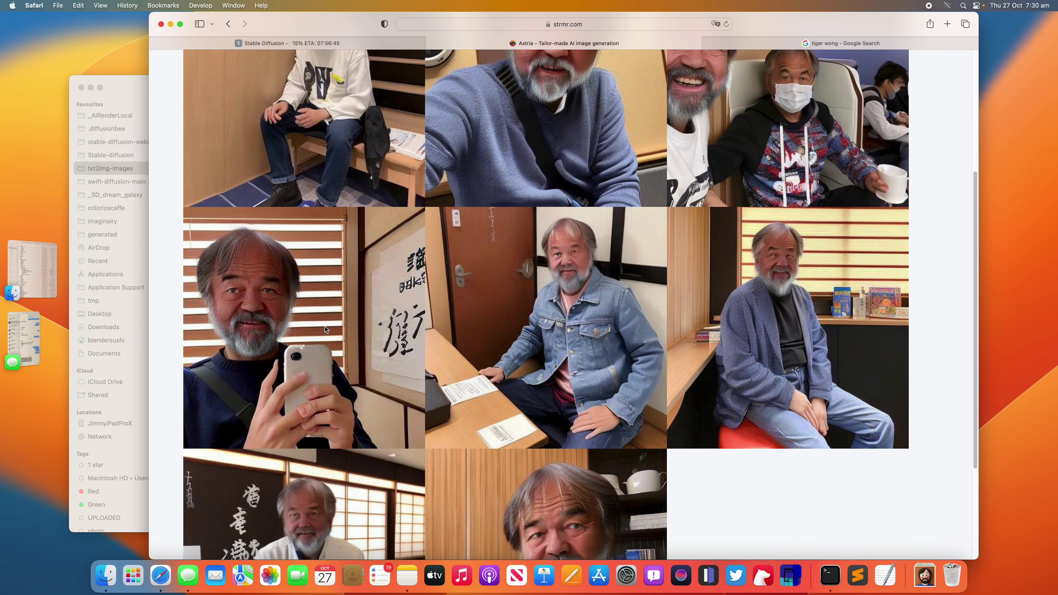
scroll(324, 326, "up", 5)
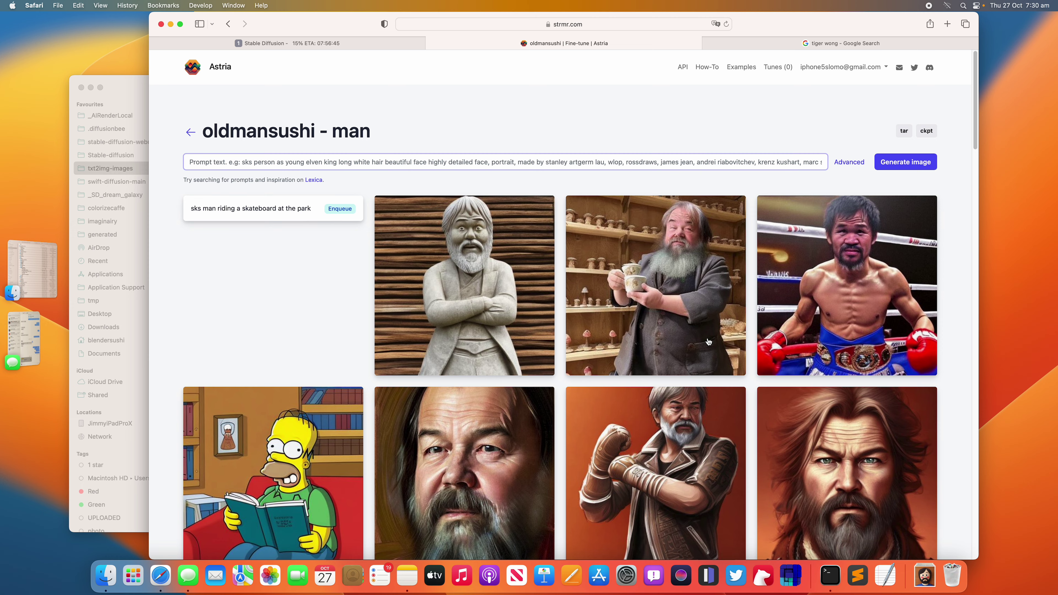
- Generate images from the prompt "sks man wearing japanese high school student uniform standing at a school"
scroll(708, 344, "down", 1)
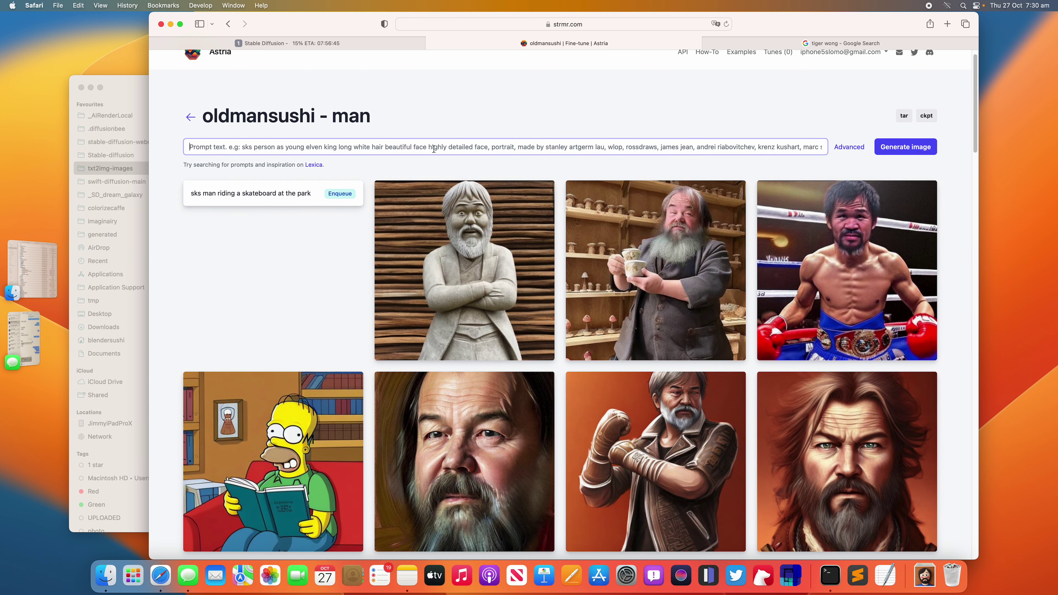
type("sks")
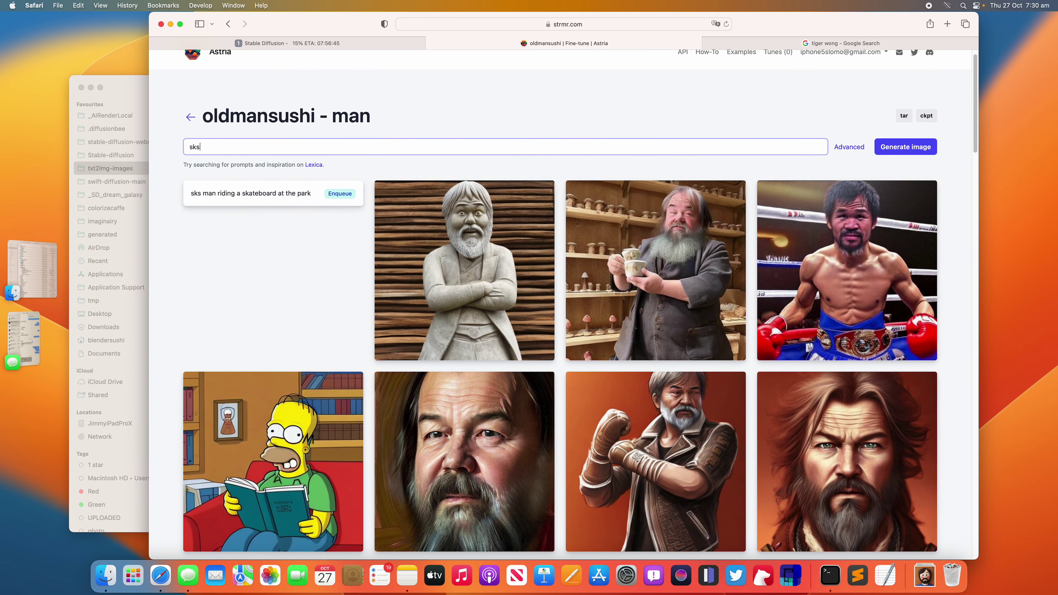
type(" man wera")
type("ing japana")
key("BackSpace")
type("ese high school students")
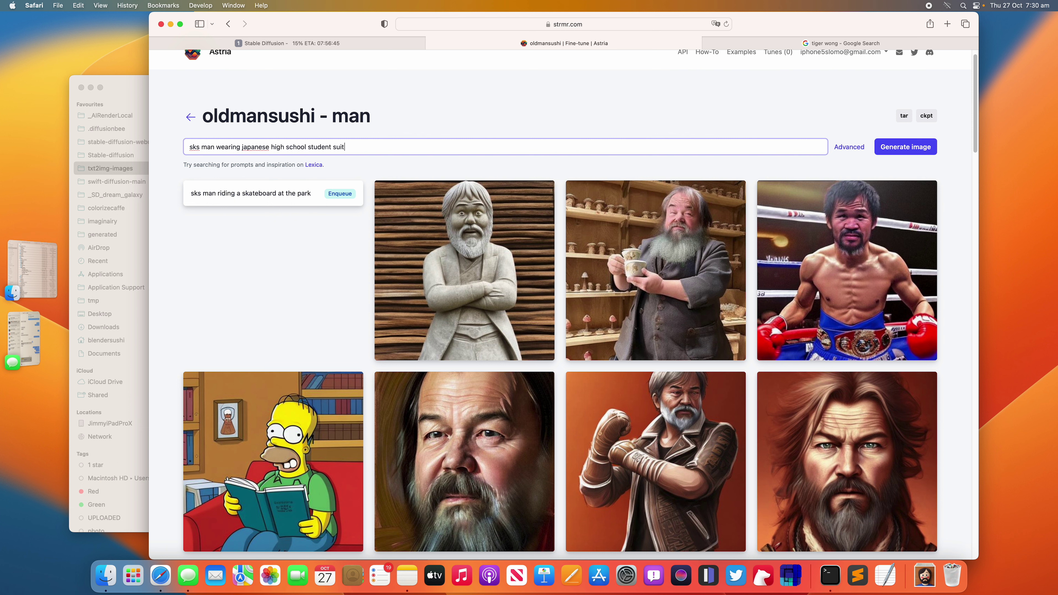
key("BackSpace")
type("uniform standing at a school")
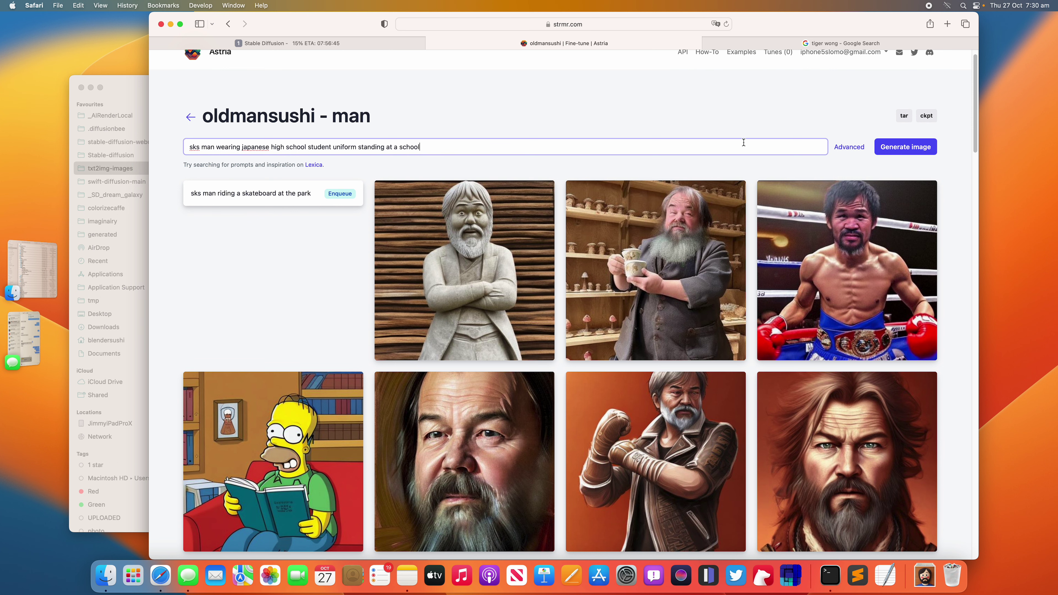
left_click(900, 152)
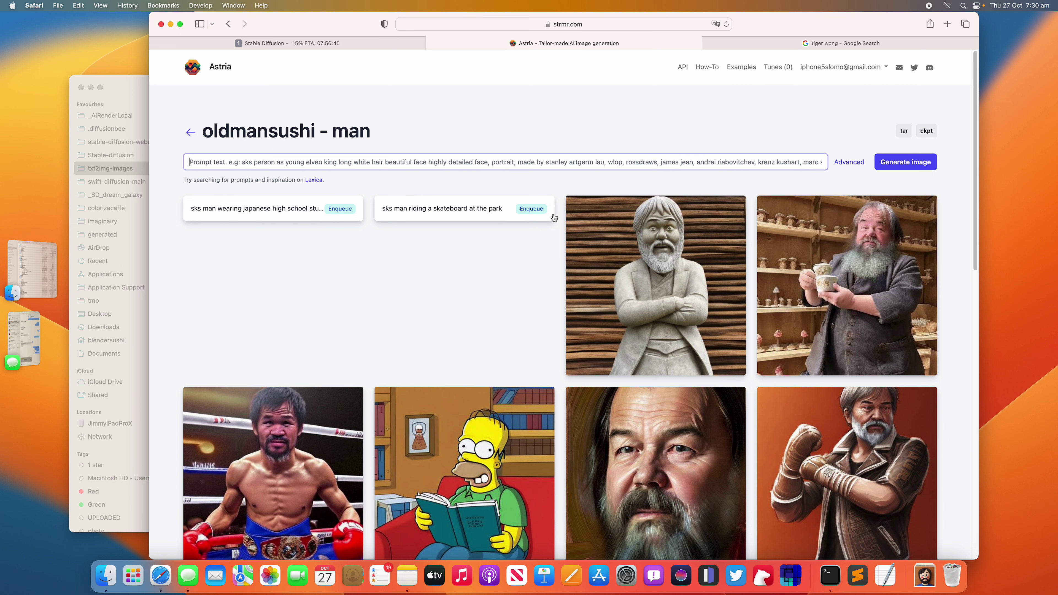
- Open the gallery result of the bearded cartoon man with the leopard-print collar and examine its tentacle-themed images
mouse_move(602, 240)
scroll(629, 311, "down", 12)
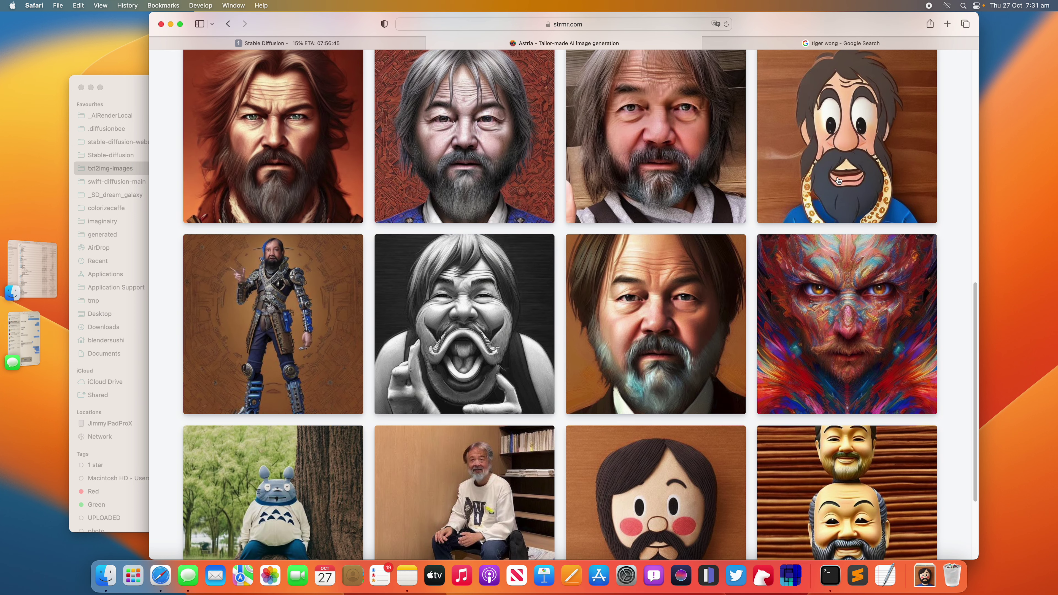
left_click(839, 180)
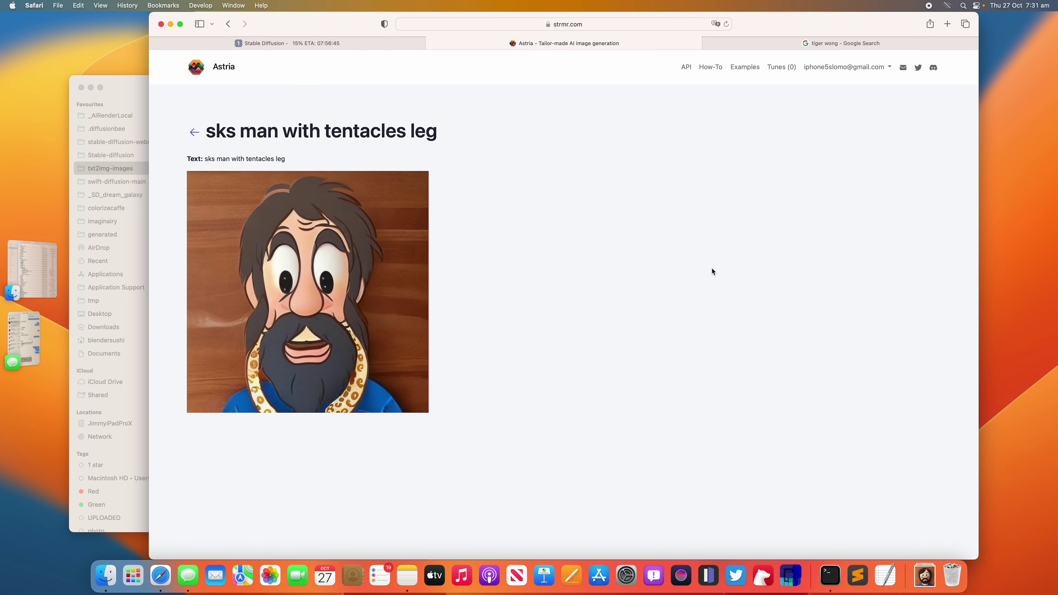
scroll(459, 328, "down", 5)
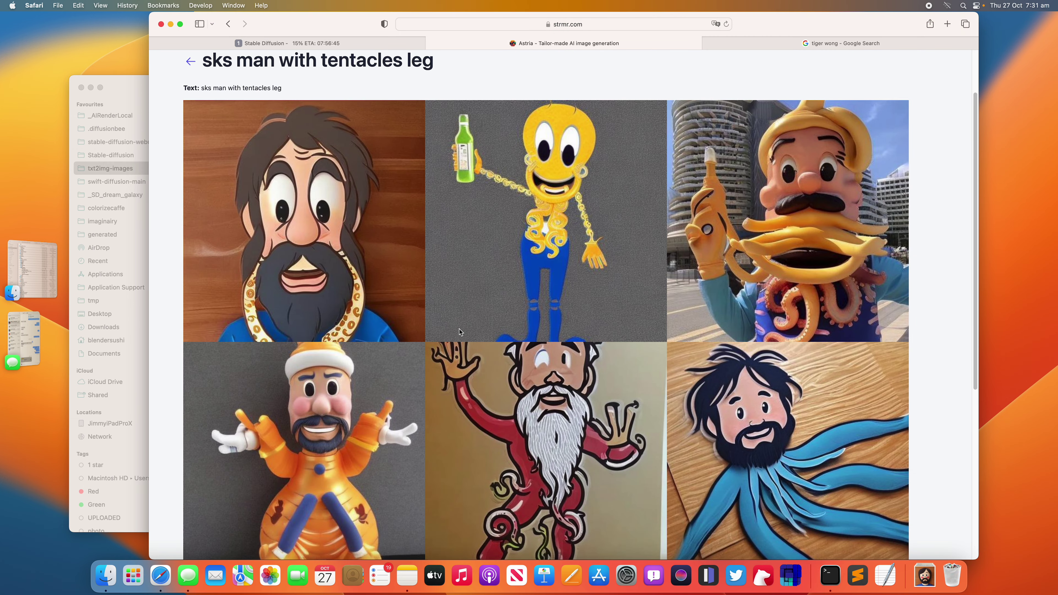
scroll(516, 346, "down", 5)
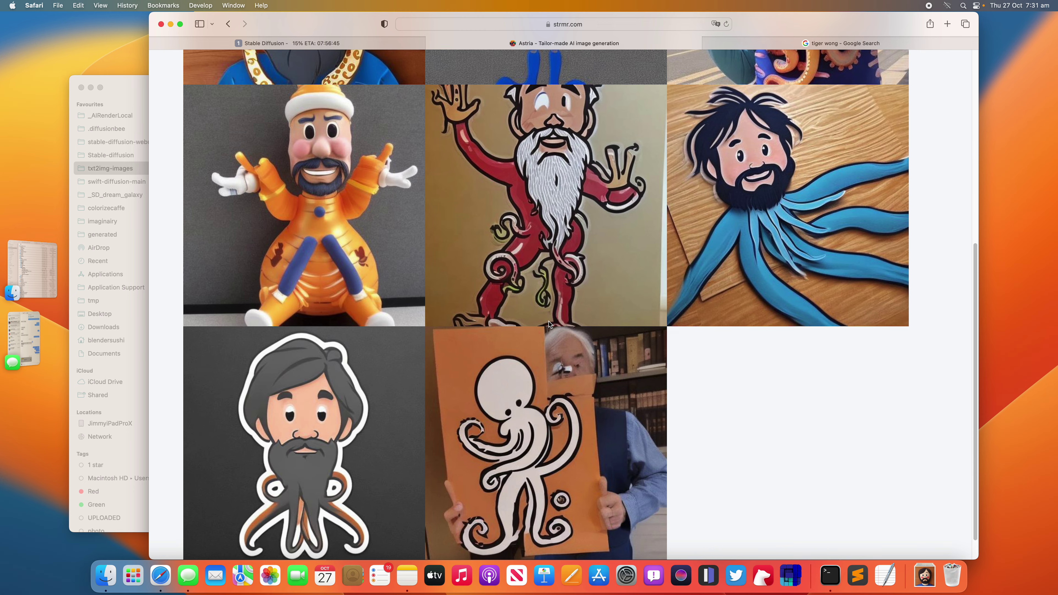
scroll(569, 347, "up", 5)
scroll(385, 419, "down", 6)
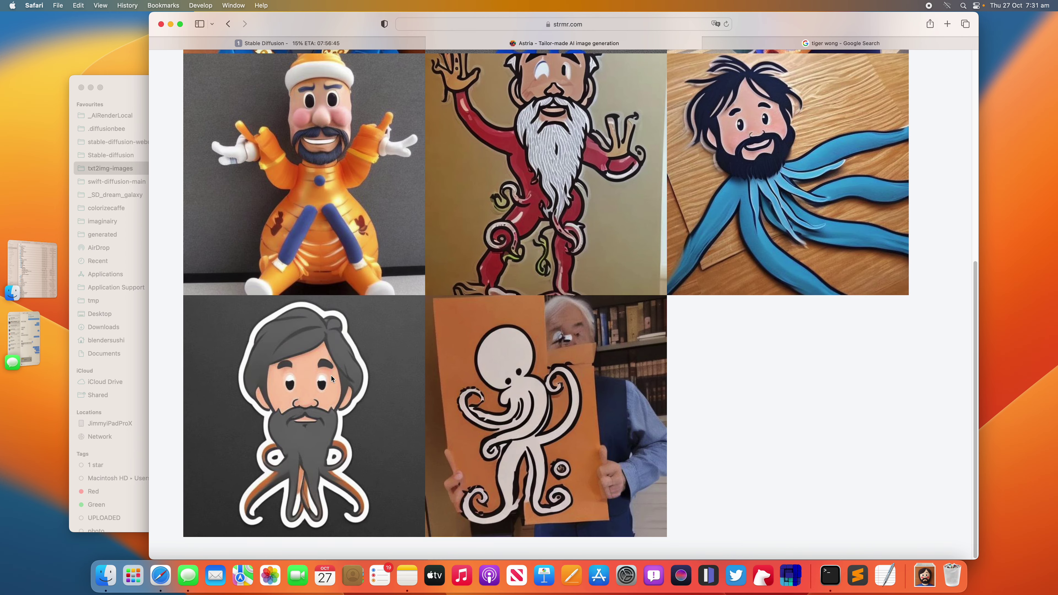
scroll(330, 358, "up", 9)
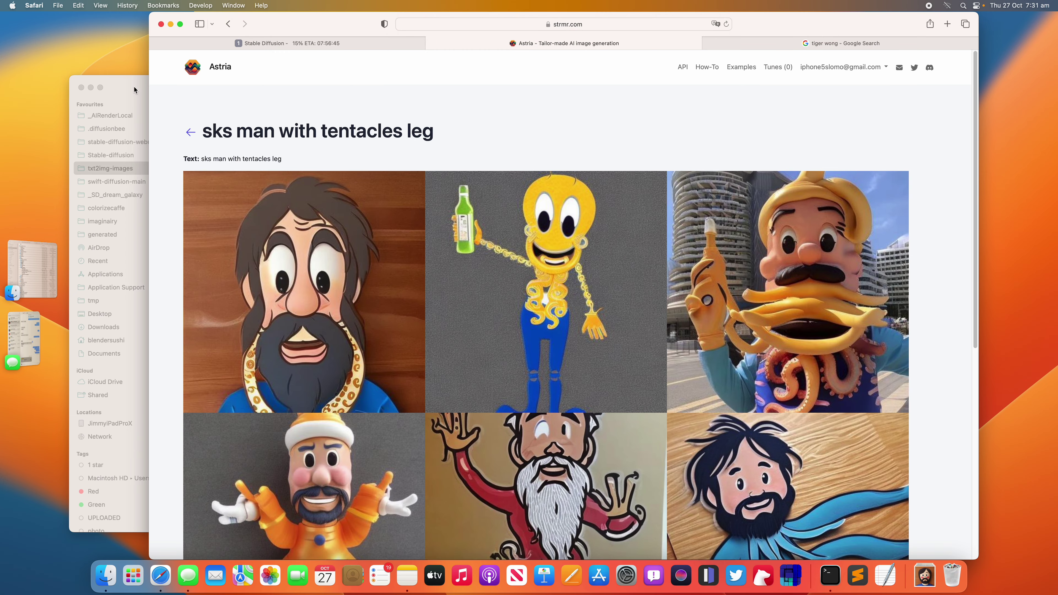
- Switch to the txt2img-images folder in Finder, widen its window, and list the files by date modified, newest first
left_click(134, 86)
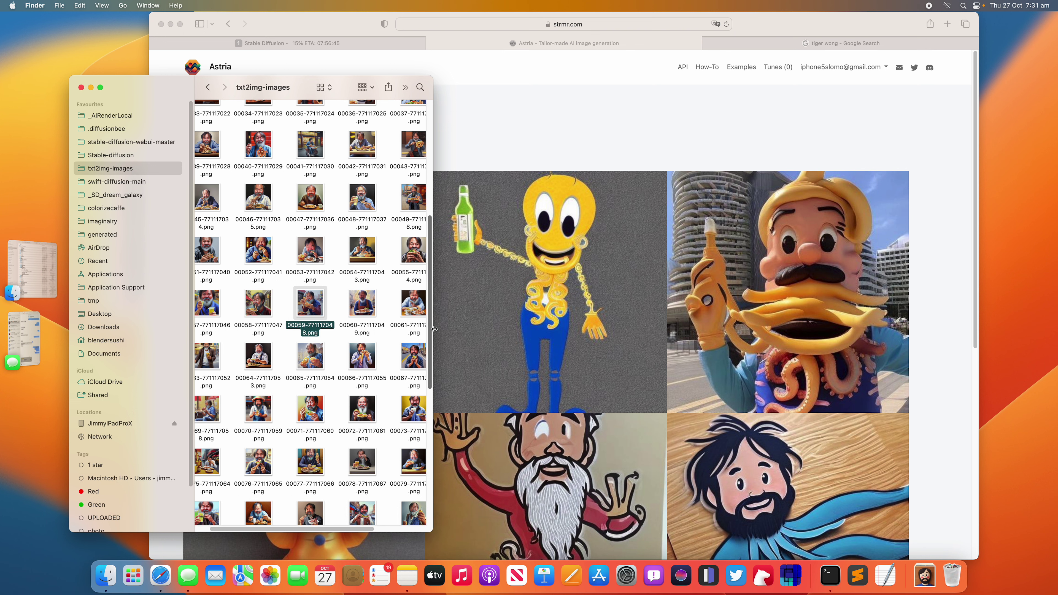
left_click_drag(434, 329, 619, 329)
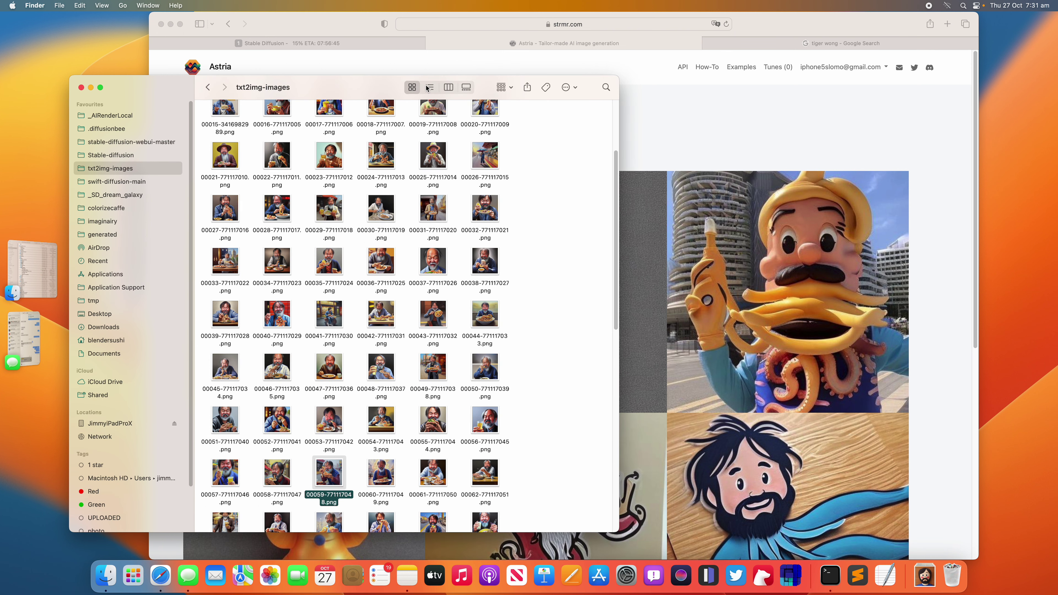
left_click(428, 87)
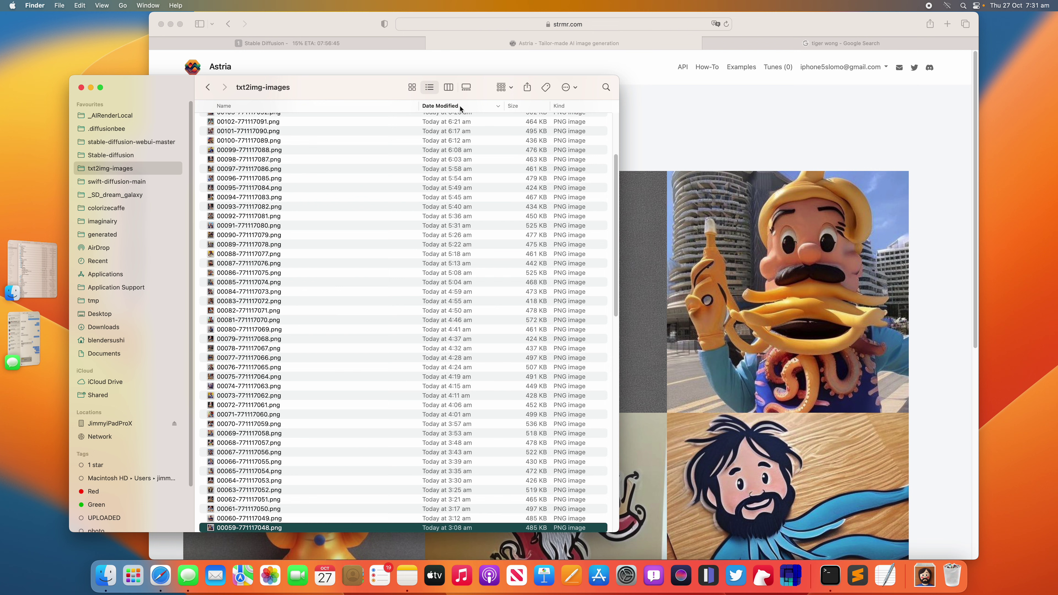
left_click(462, 109)
left_click(474, 106)
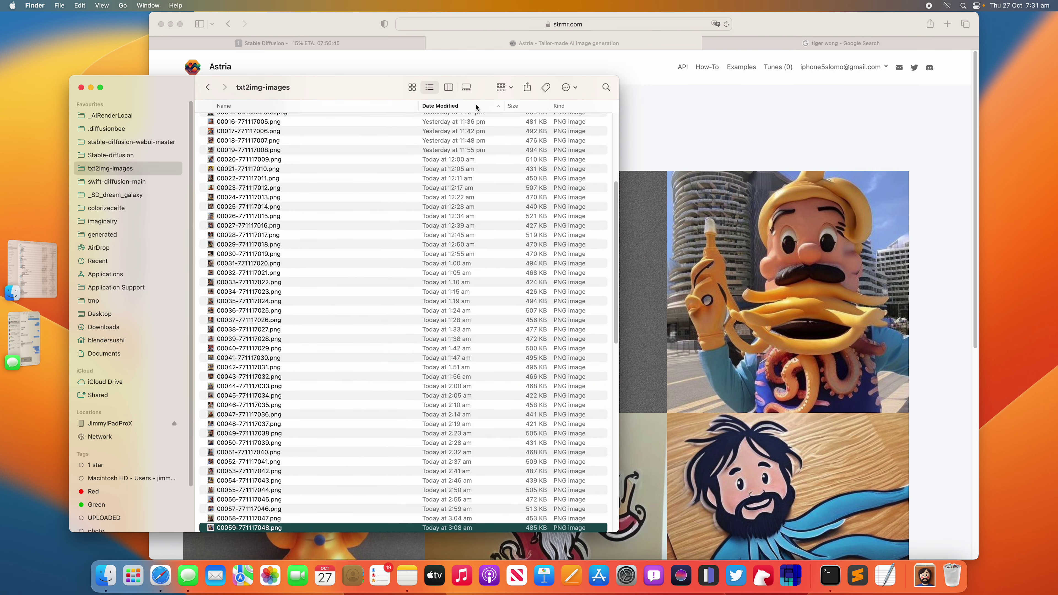
left_click(470, 108)
scroll(453, 183, "up", 5)
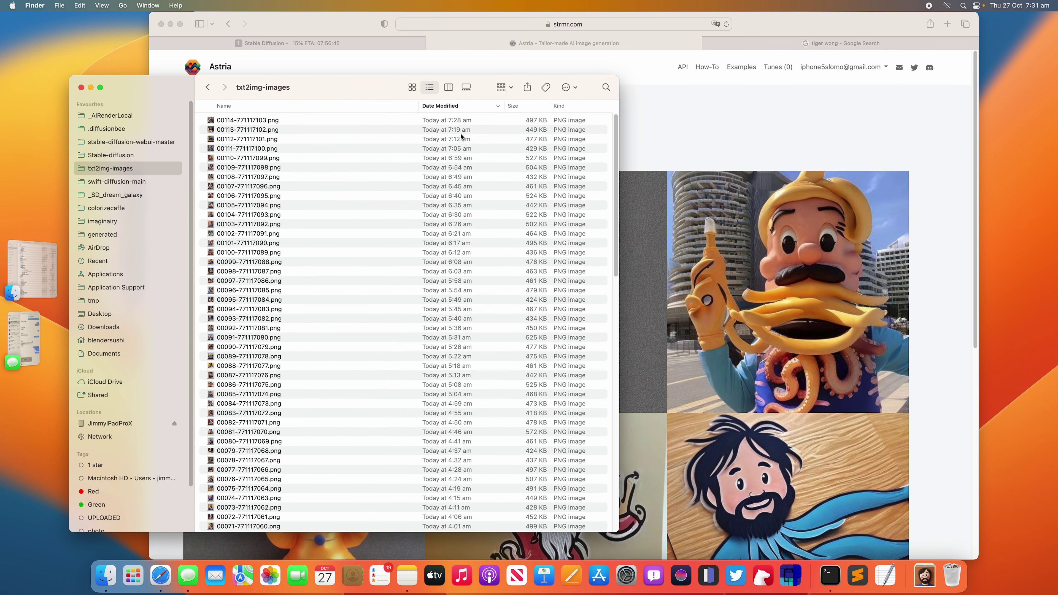
- Compare the modification times of the newest files and open a quick preview of 00114-771117103.png
left_click(468, 125)
left_click(469, 131)
left_click(471, 121)
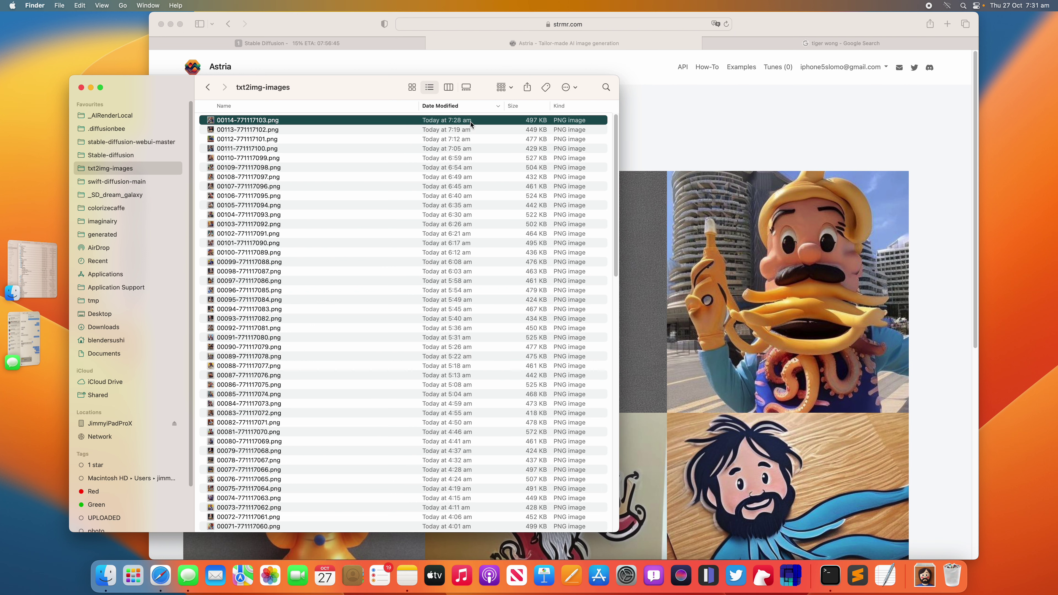
left_click(470, 131)
left_click(470, 139)
left_click(471, 148)
left_click(472, 157)
left_click(468, 121)
key("space")
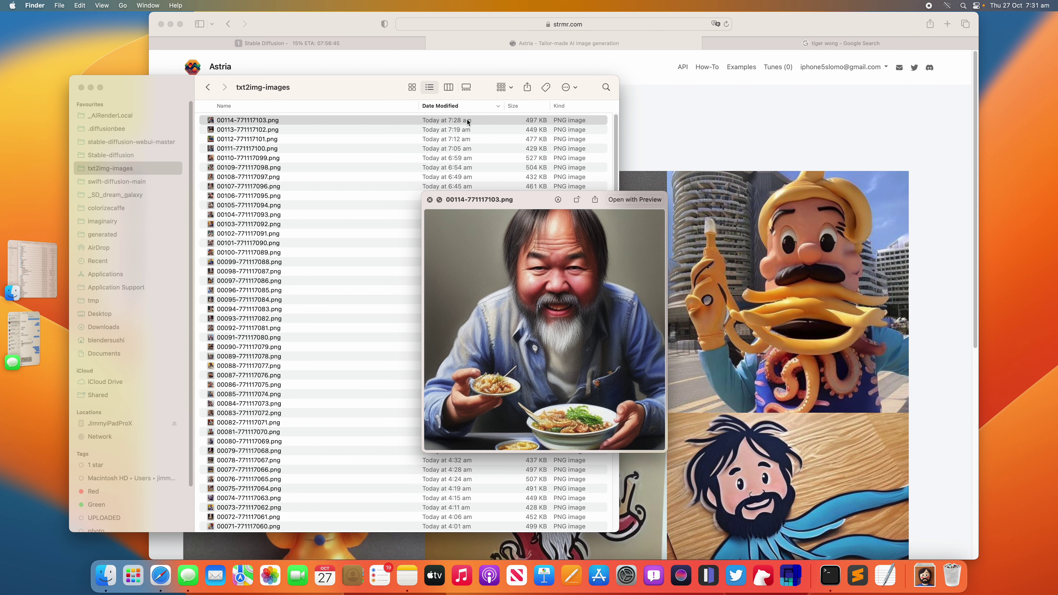
- Browse the quick previews in txt2img-images from 00114-771117103.png down to 00045-771117034.png, then close the preview
key("Down")
key("Down")
key("Down")
key("Down")
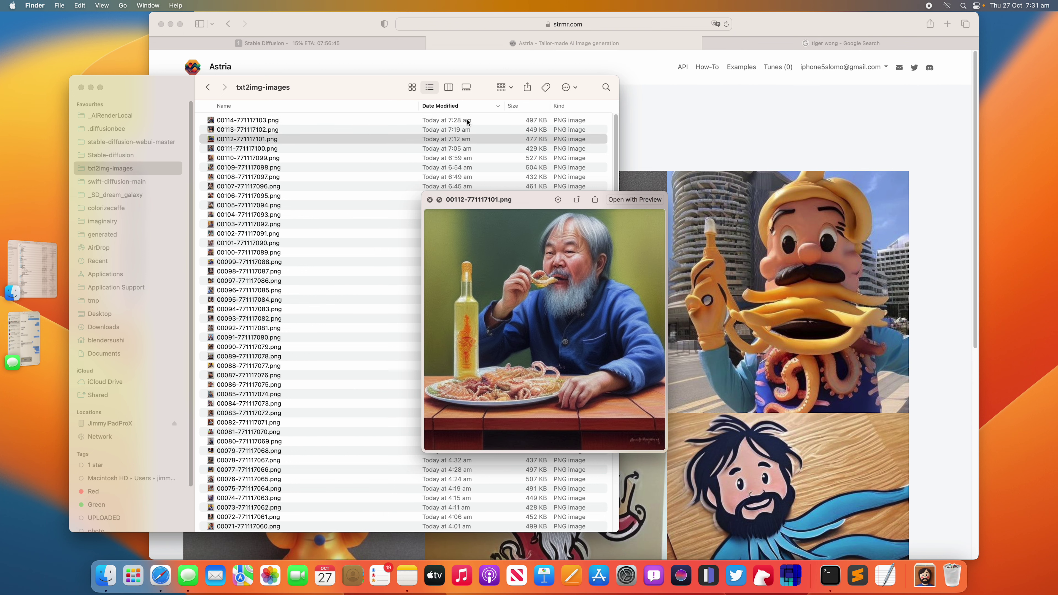
key("Down")
key("Down")
key("Down")
key("Down")
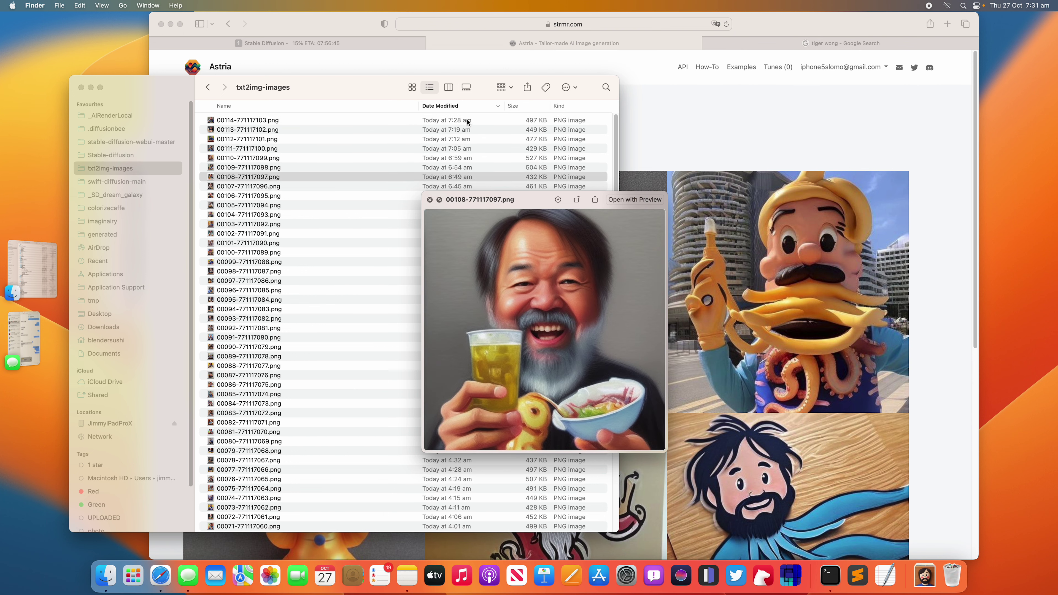
key("Down")
key("Down")
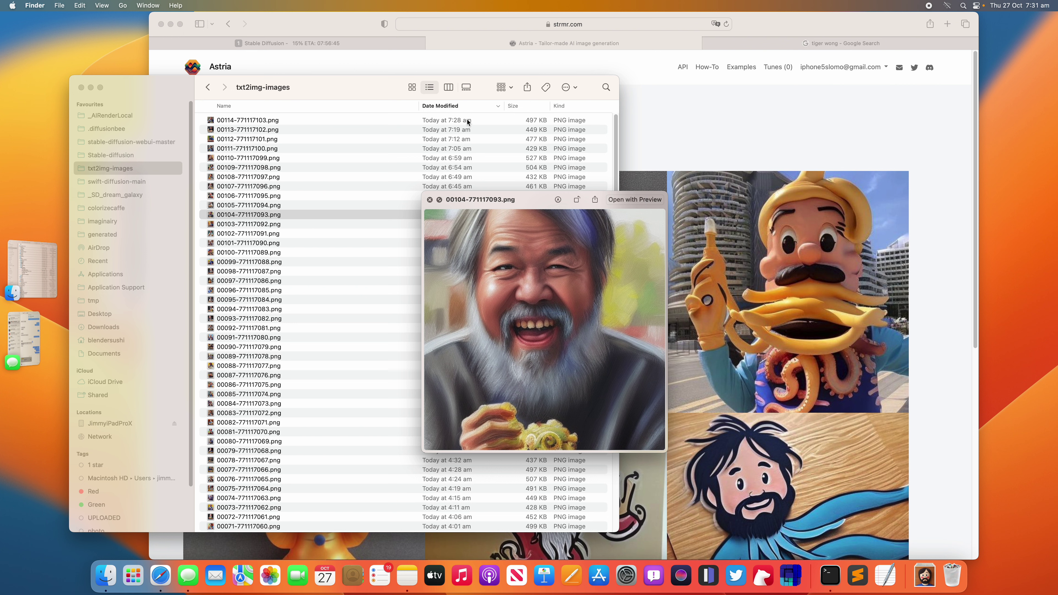
key("Down")
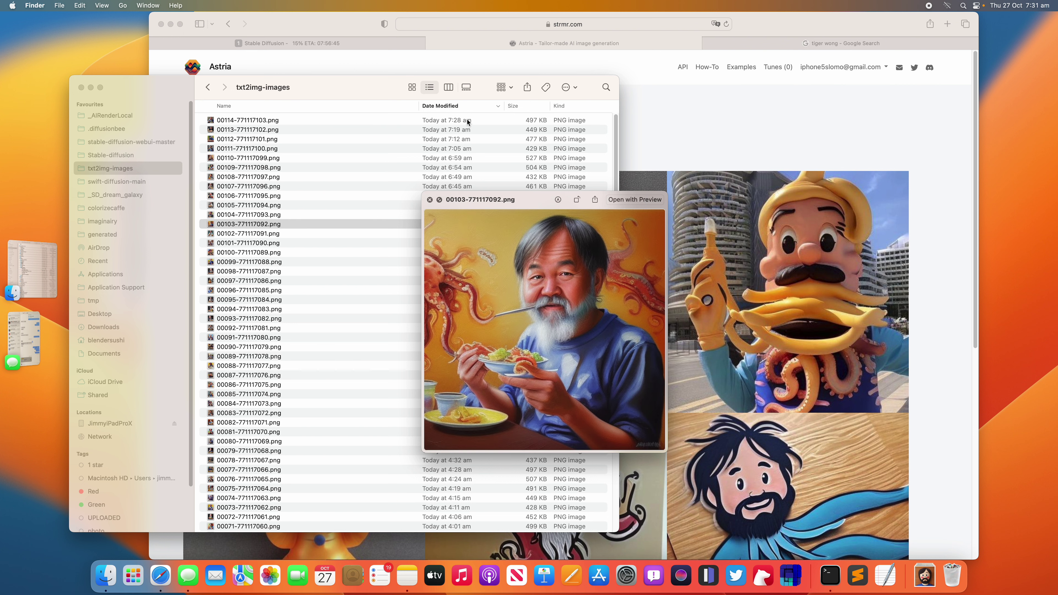
key("Down")
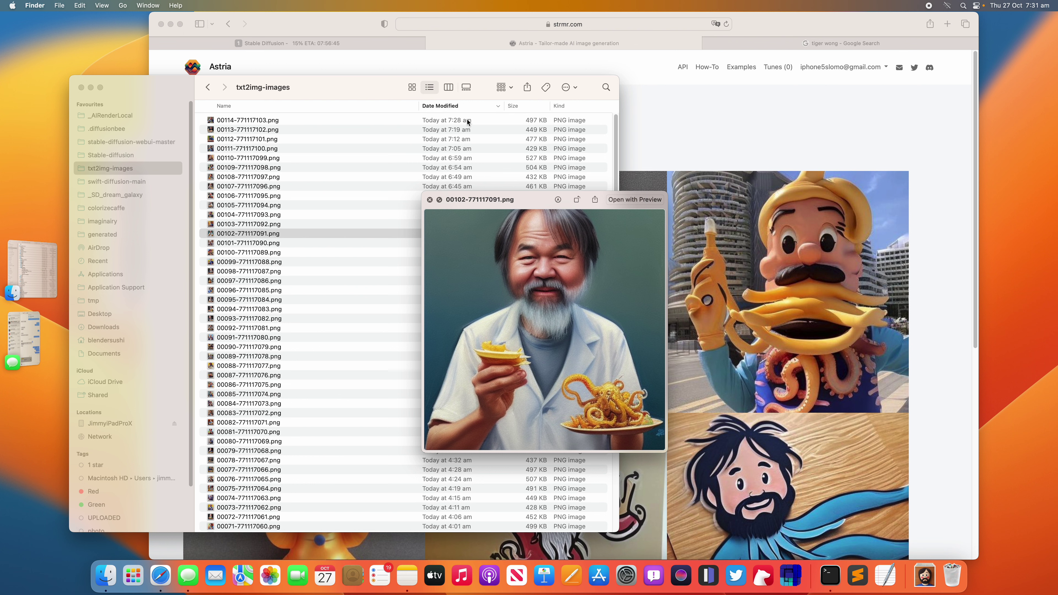
key("Down")
key("Down")
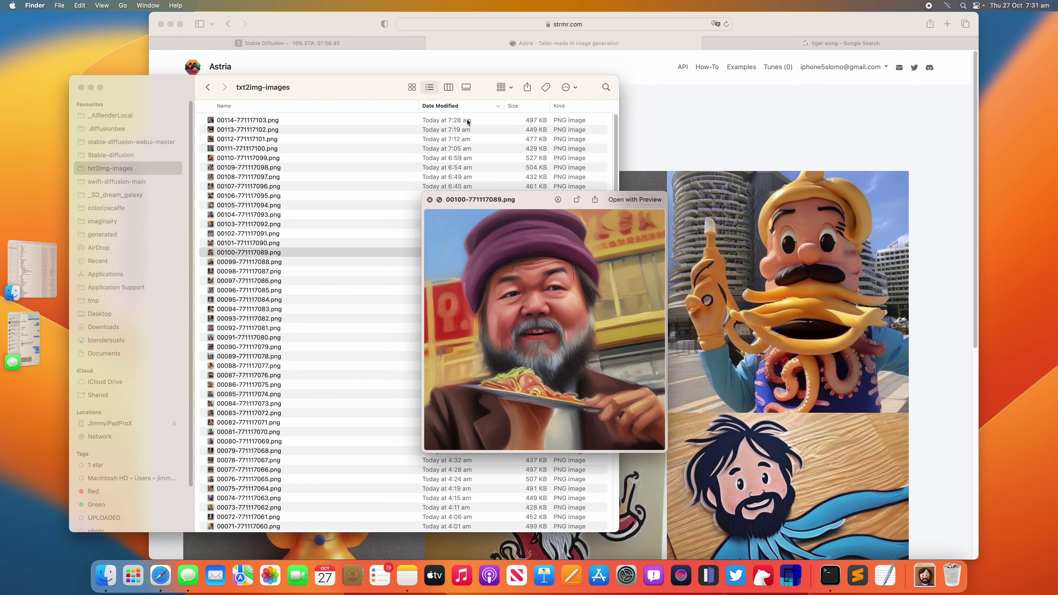
key("Down")
key("Down")
key("Down")
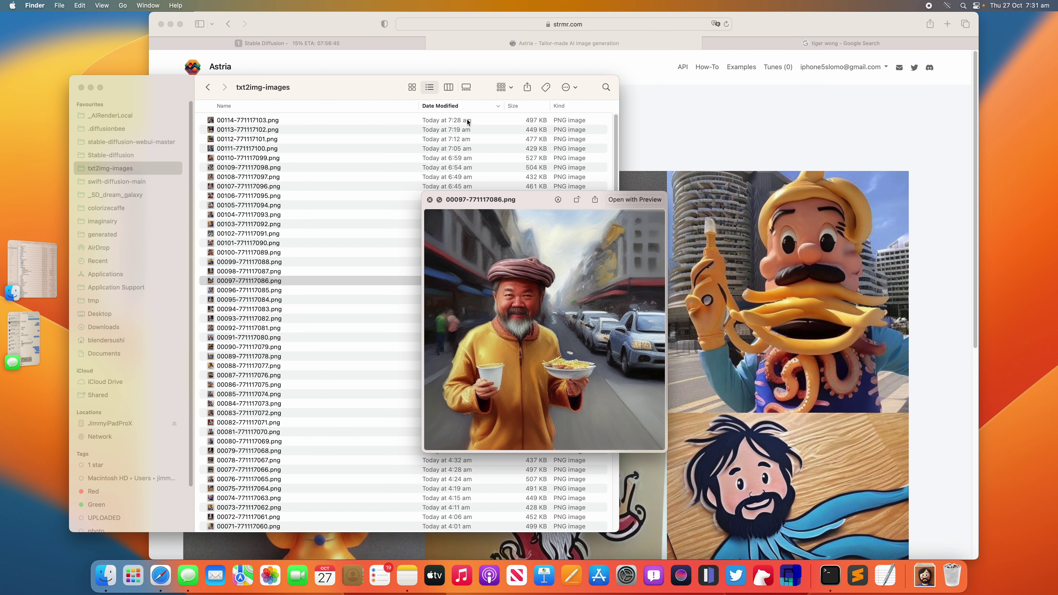
key("Down")
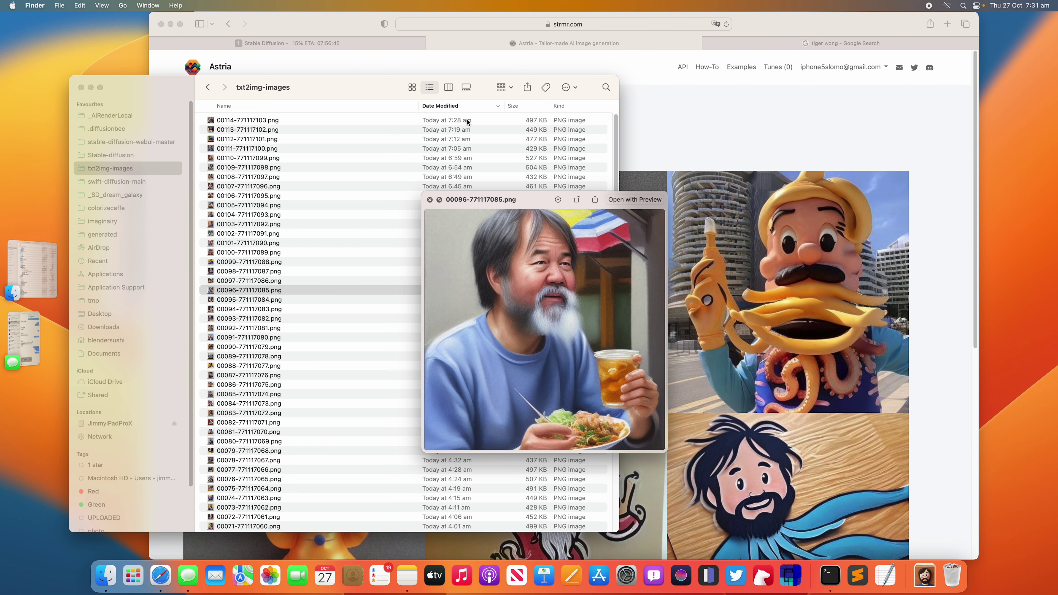
key("Down")
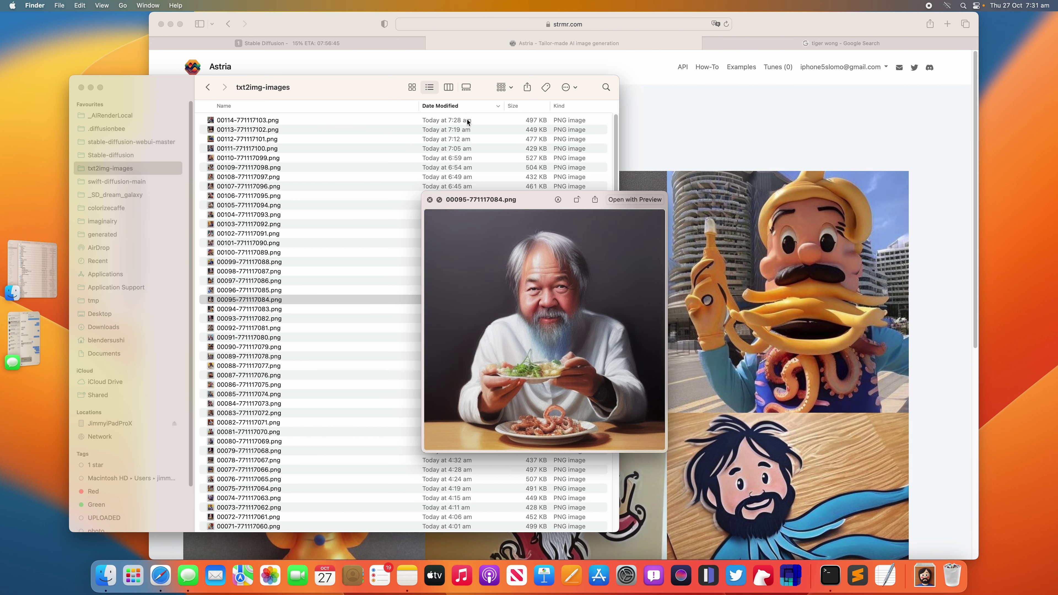
key("Down")
key("Down")
key("Down")
key("Down")
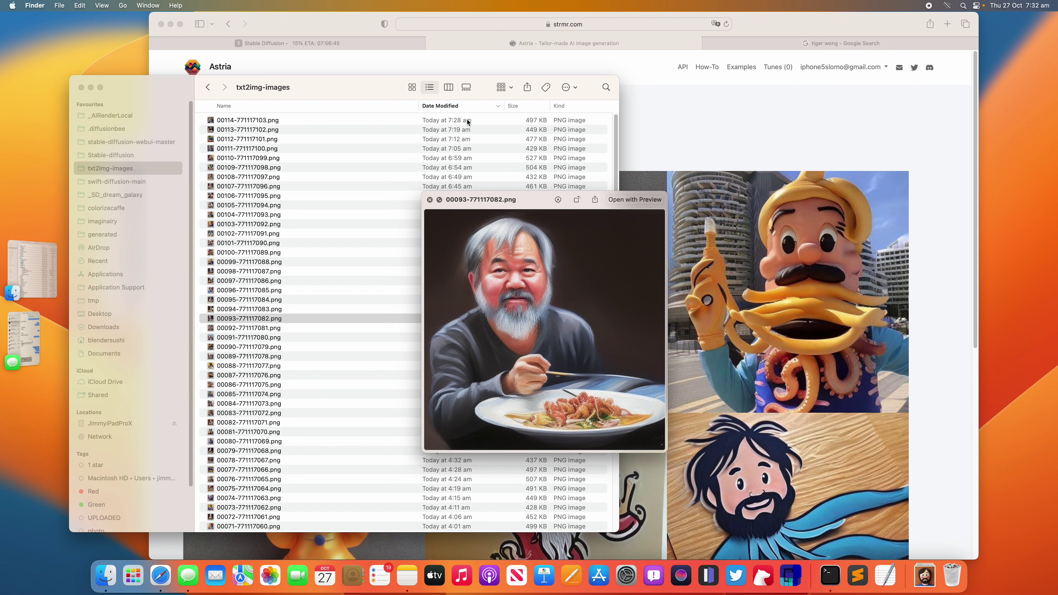
key("Down")
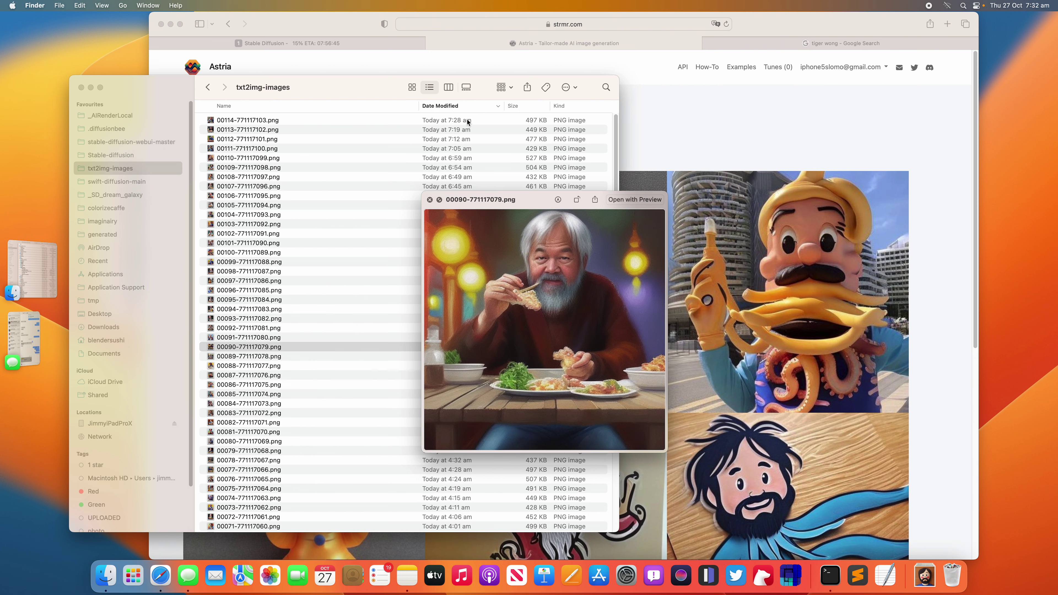
key("Down")
key("Down")
key("Down")
key("Down")
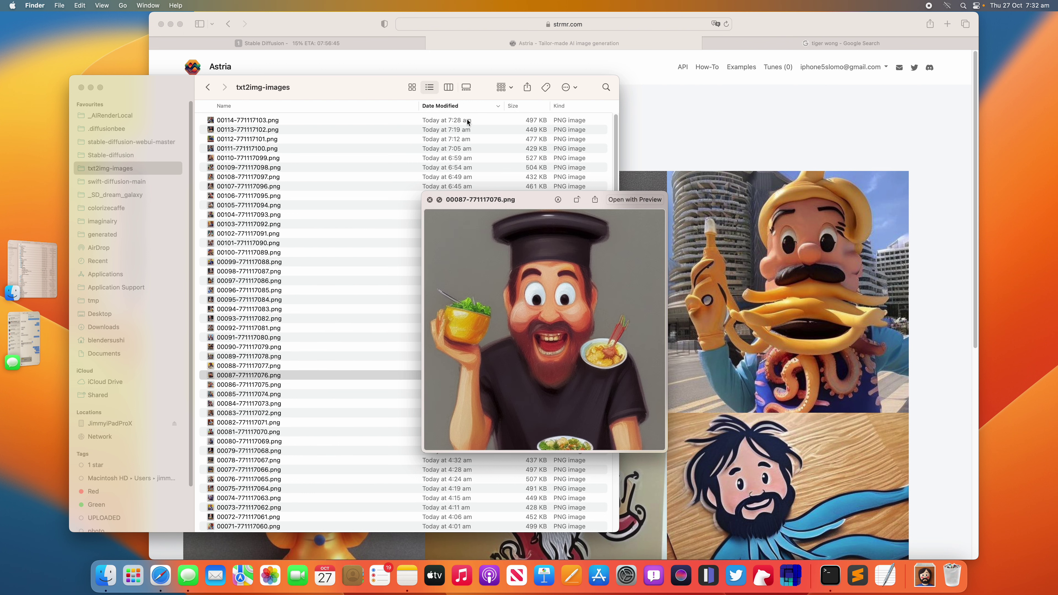
key("Down")
key("Down")
key("Down")
key("Down")
key("Down")
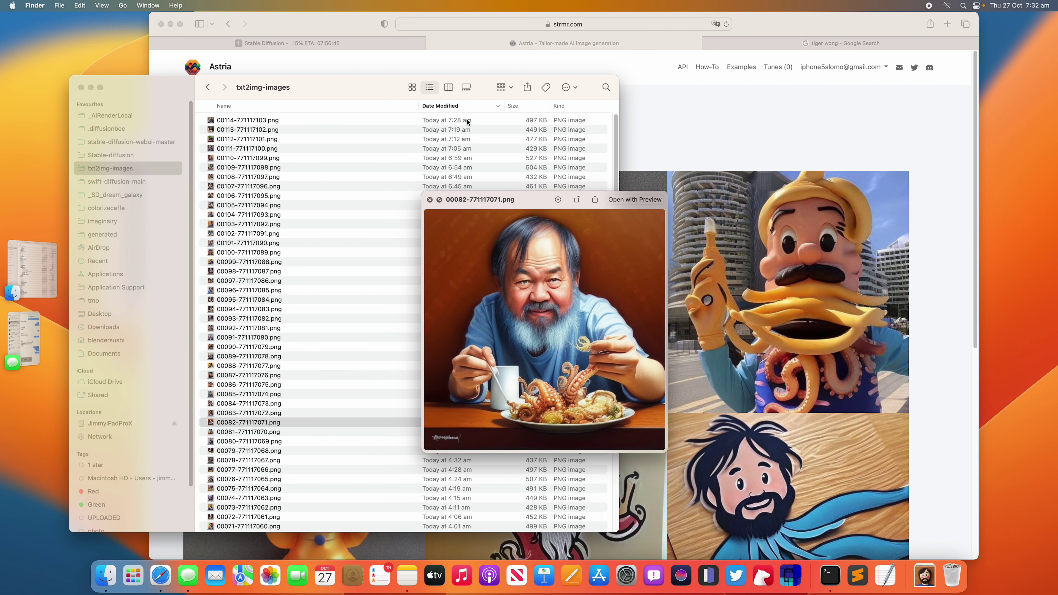
key("Down")
key("Down")
key("Down")
key("Down")
key("Down")
key("Down")
key("Down")
key("Down")
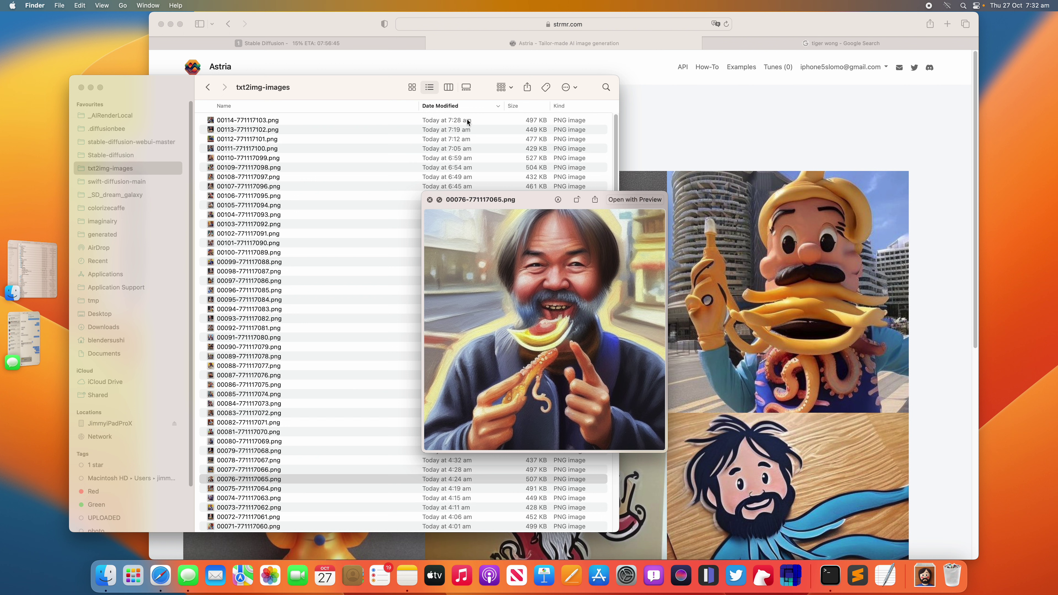
key("Down")
key("Down")
key("Down")
key("Down")
key("Down")
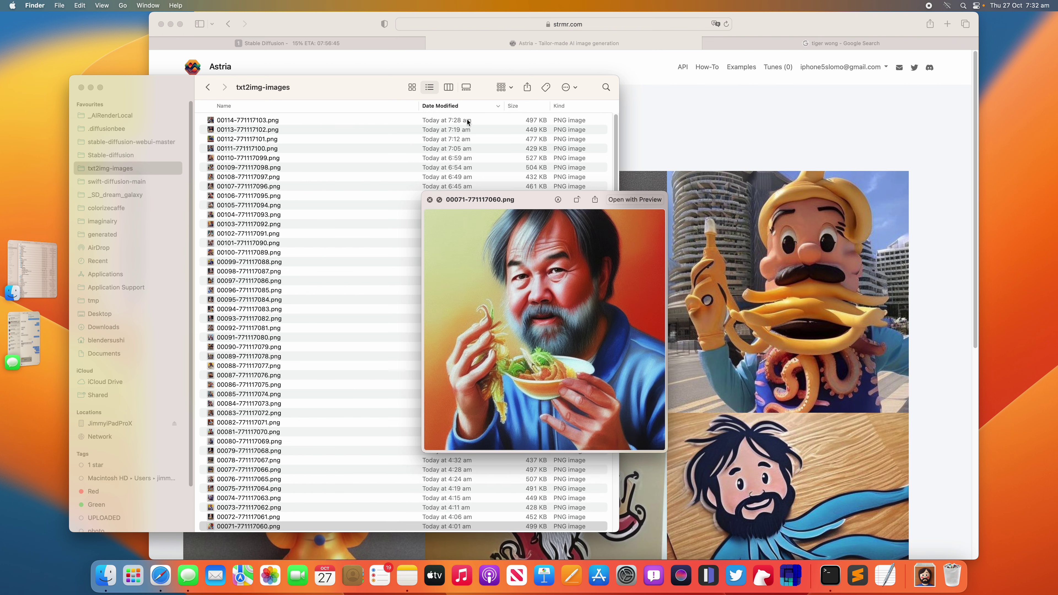
key("Up")
key("Up")
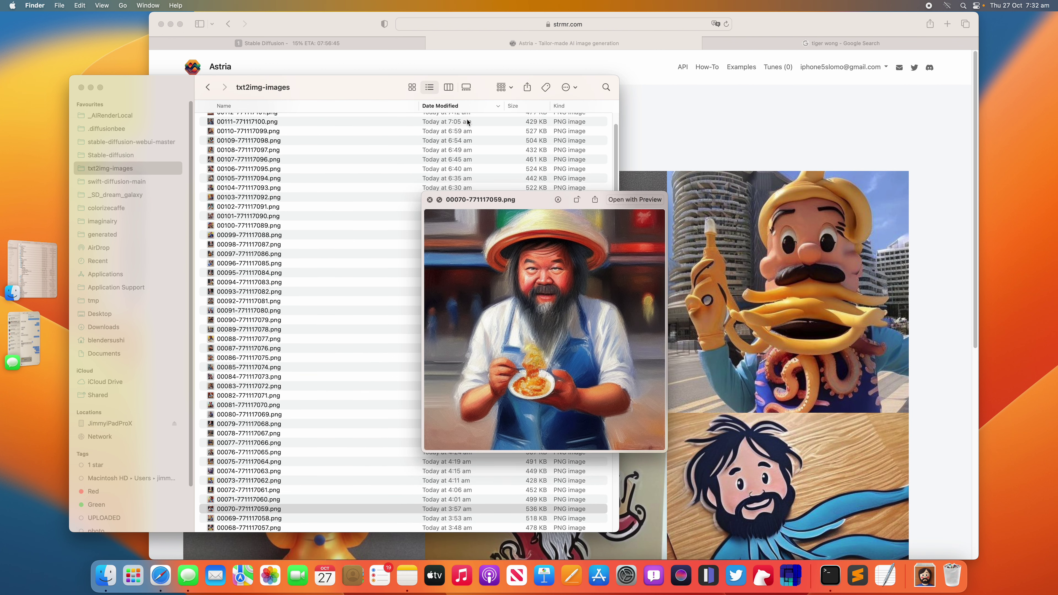
key("Down")
key("Down")
key("Down")
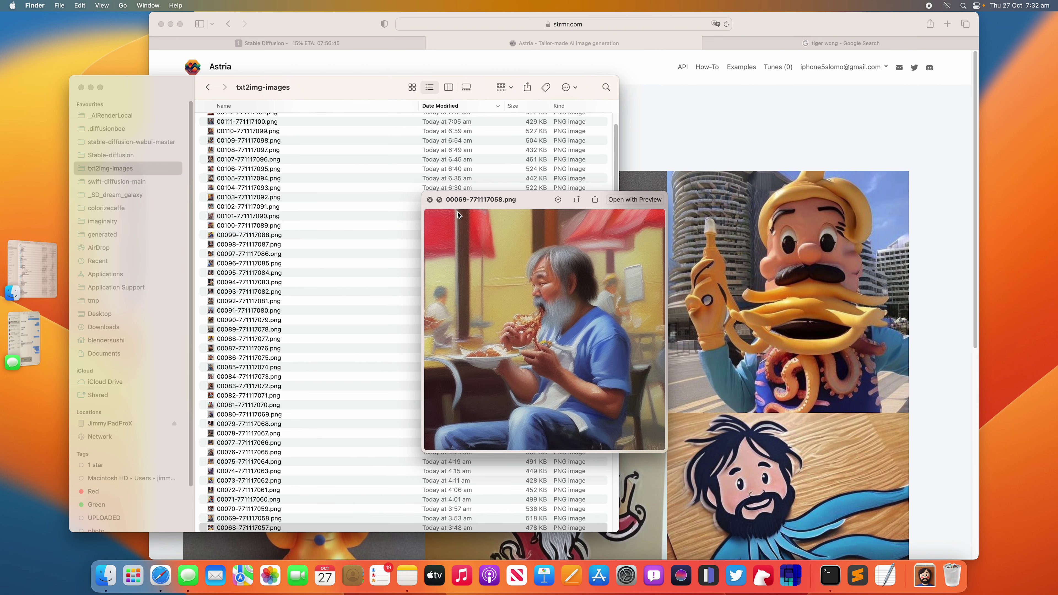
key("Down")
key("Down")
key("Down")
key("Down")
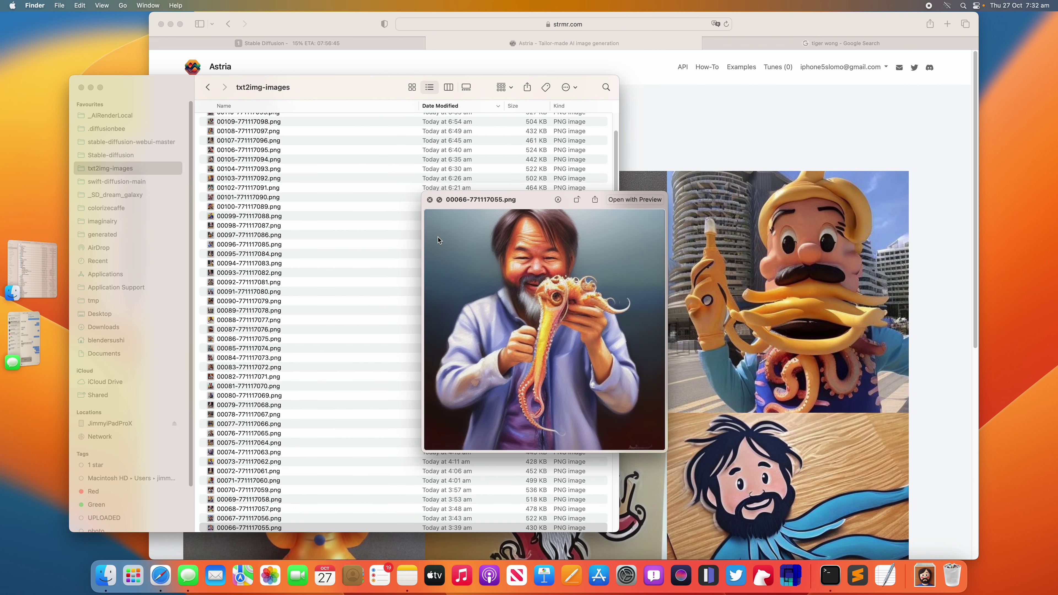
key("Down")
key("Down")
key("Down")
key("Down")
key("Down")
key("Down")
key("Down")
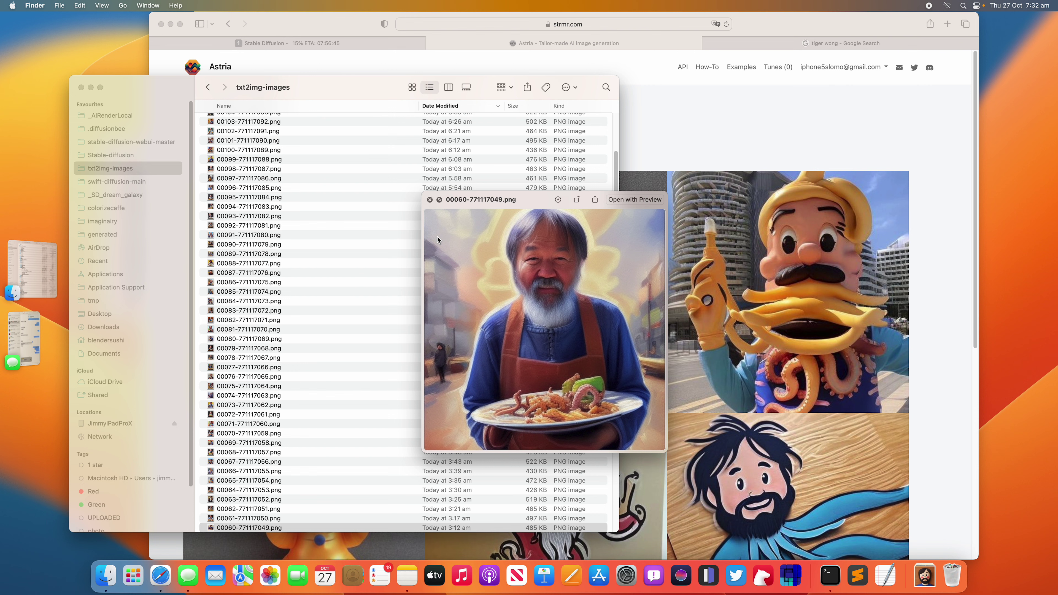
key("Down")
key("Down")
key("Down")
key("Down")
key("Down")
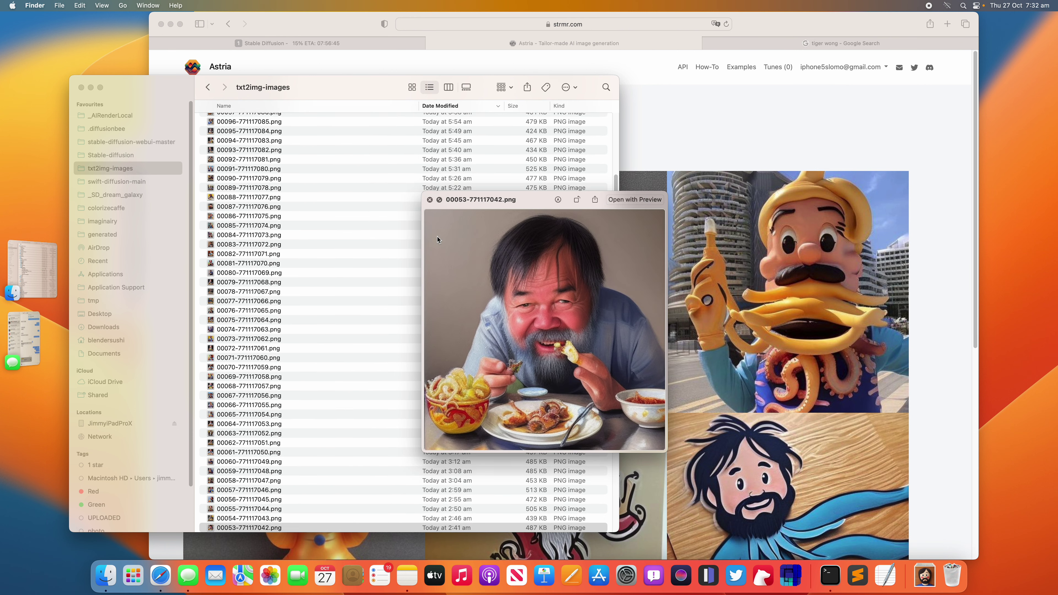
key("Down")
key("Up")
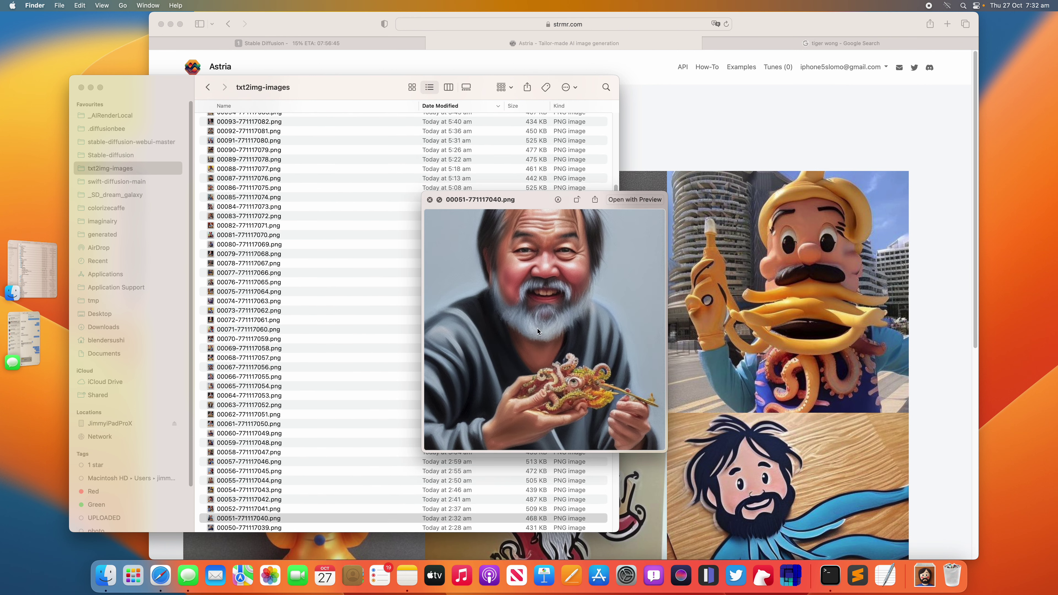
key("Down")
key("Down")
key("Down")
key("Down")
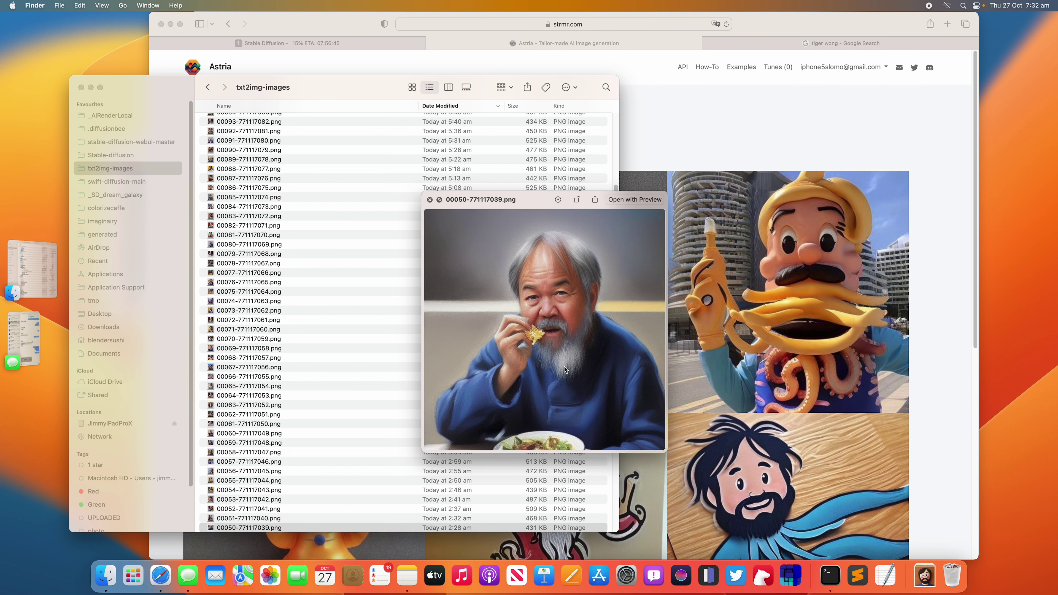
key("Up")
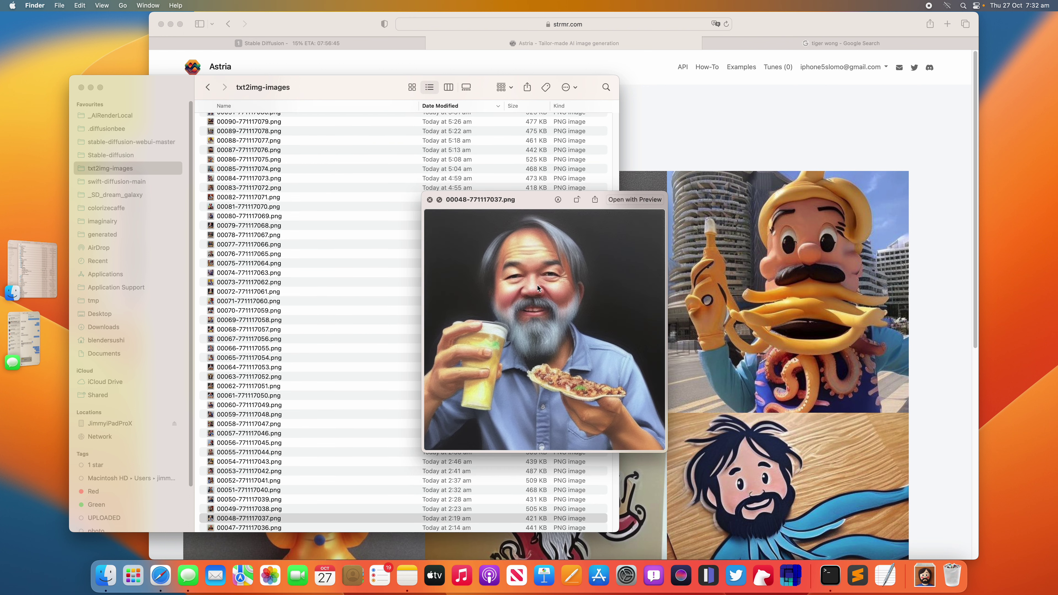
key("Down")
key("Down")
key("Down")
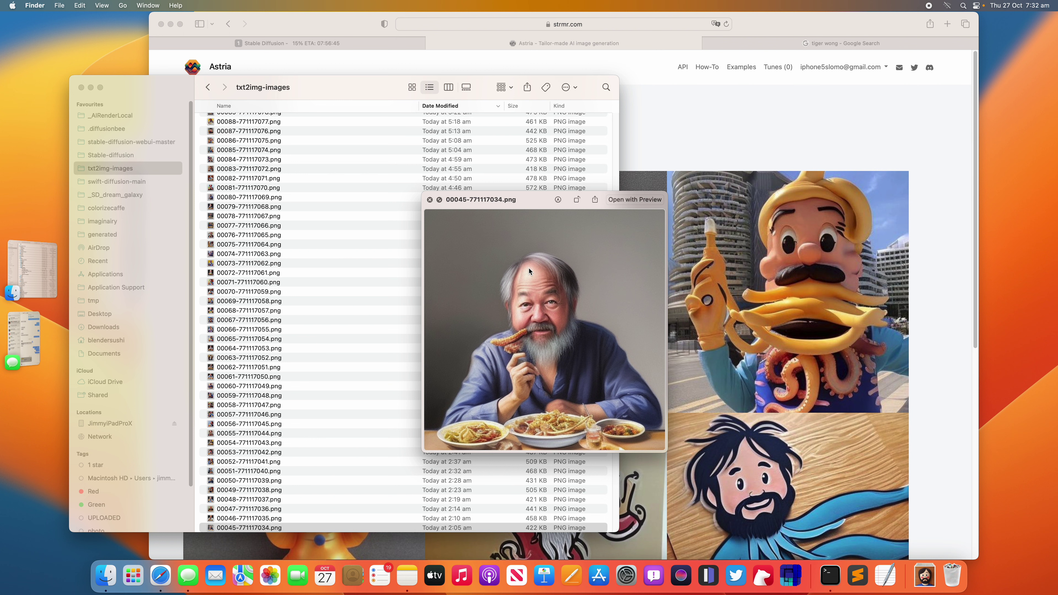
left_click(430, 200)
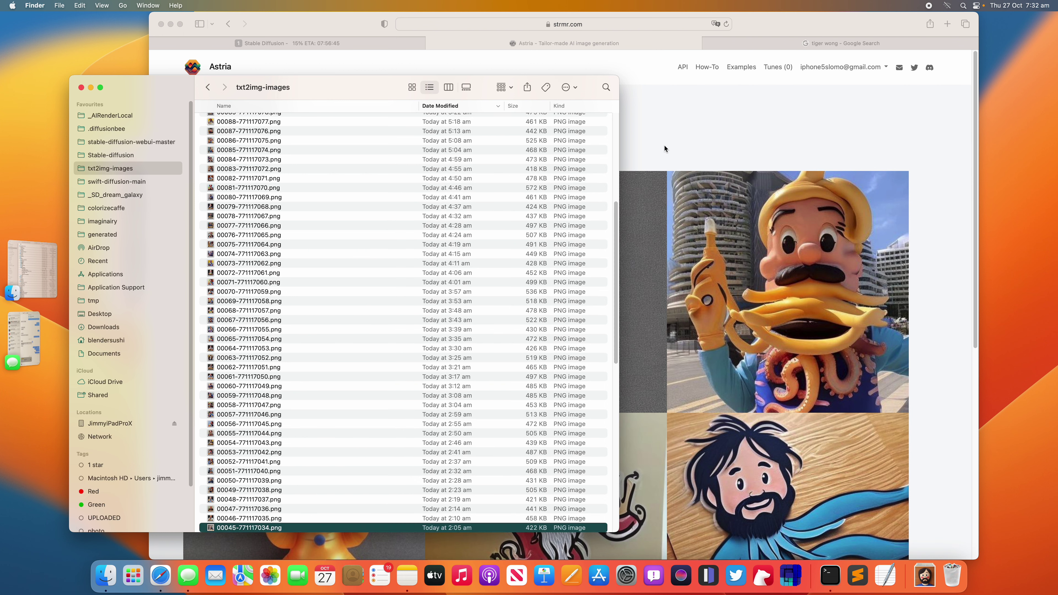
- Switch to Safari, glance over the "sks man with tentacles leg" results, and return to the oldmansushi - man tune page
left_click(664, 145)
scroll(614, 260, "down", 10)
scroll(617, 258, "up", 15)
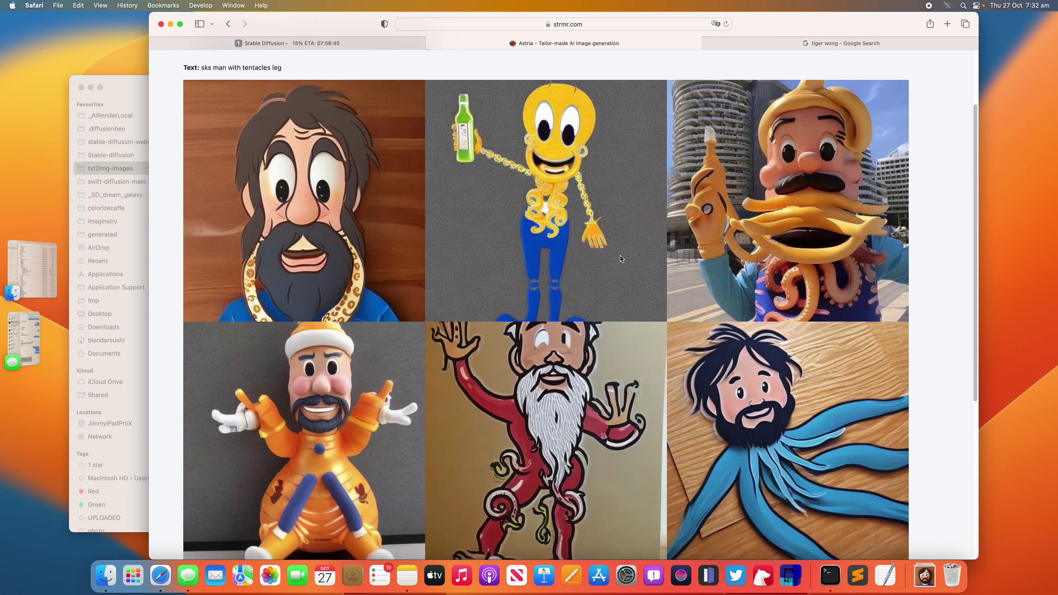
left_click(190, 132)
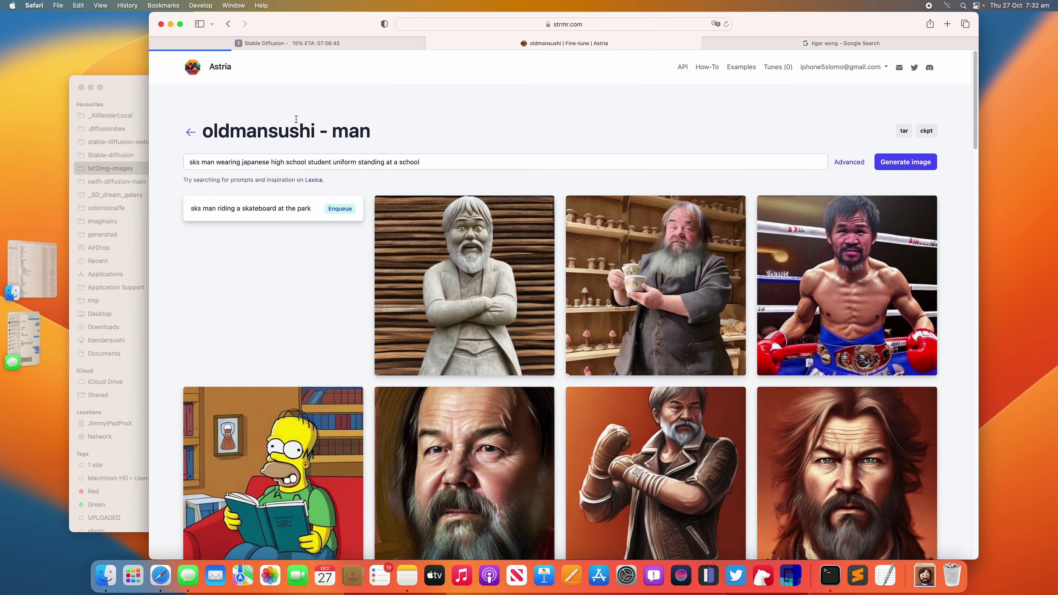
- Examine the original training photos listed below the generated images on the oldmansushi - man tune page
scroll(500, 259, "down", 5)
scroll(590, 247, "up", 5)
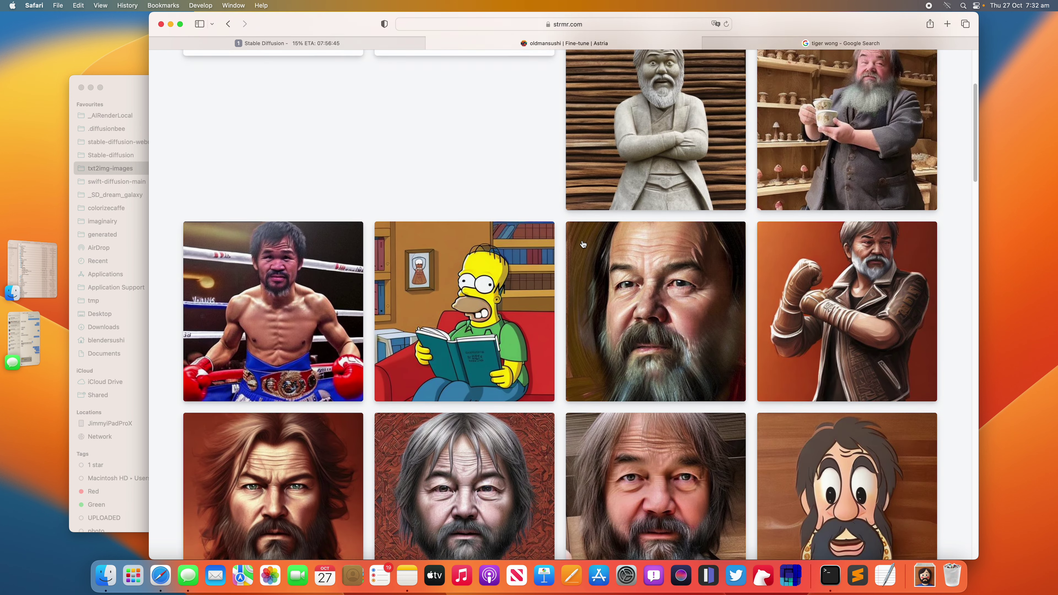
scroll(600, 292, "down", 20)
scroll(600, 321, "down", 4)
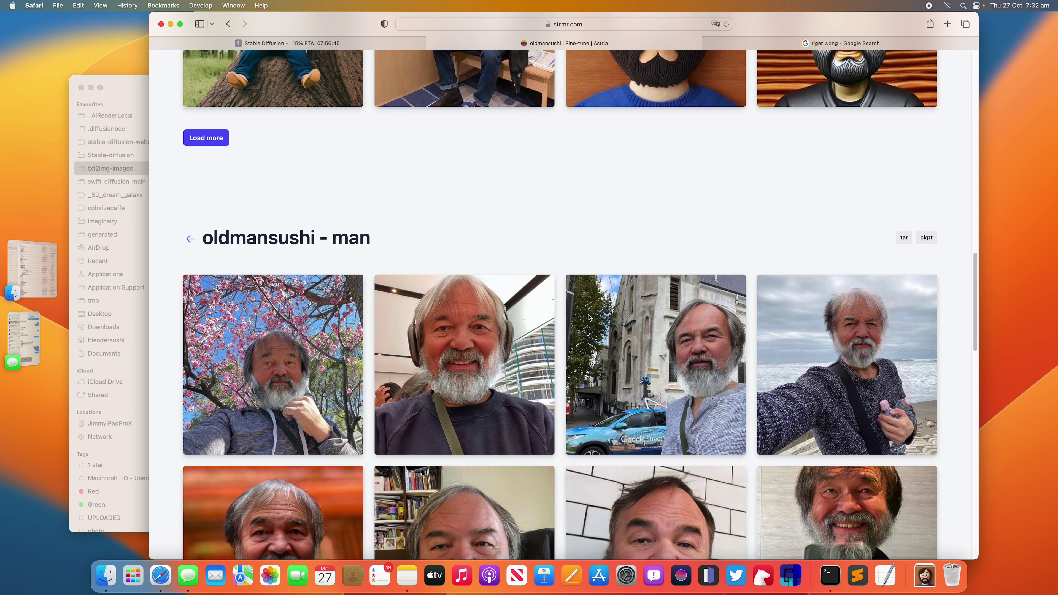
scroll(533, 327, "down", 3)
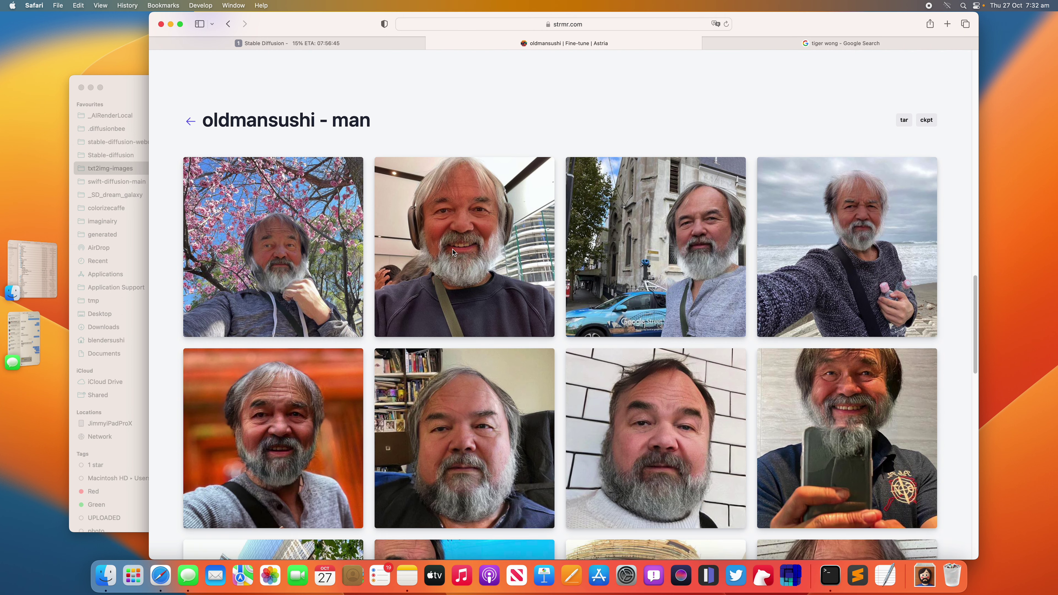
scroll(615, 255, "down", 1)
scroll(537, 217, "down", 2)
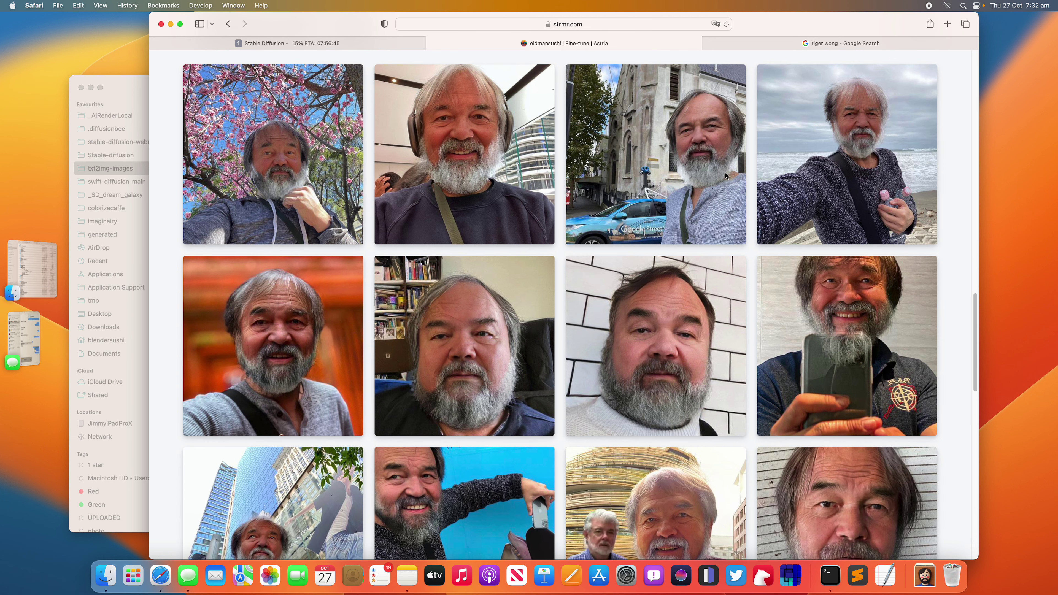
scroll(663, 213, "up", 1)
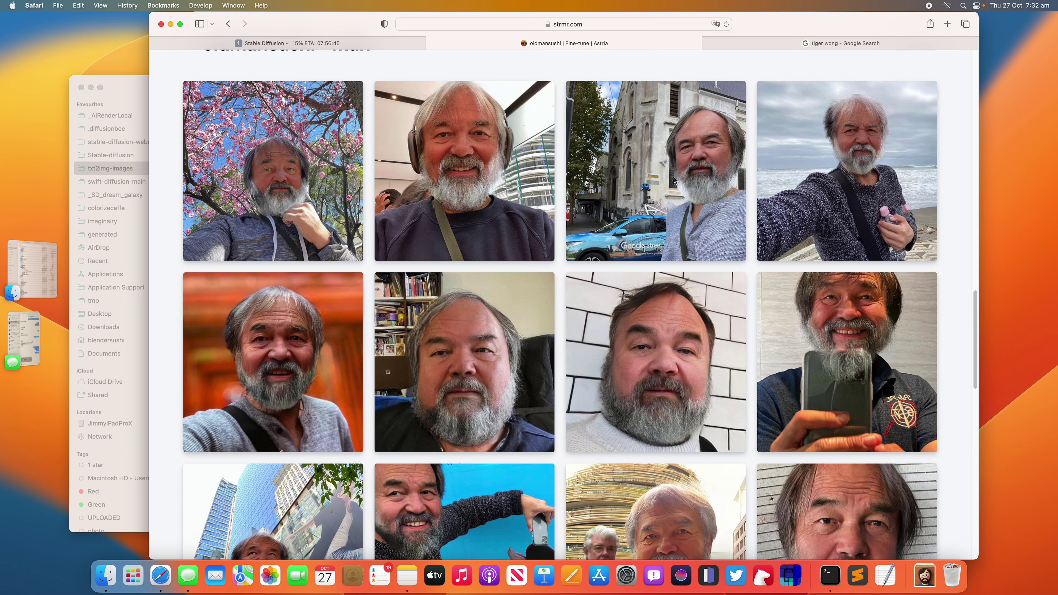
scroll(675, 212, "down", 5)
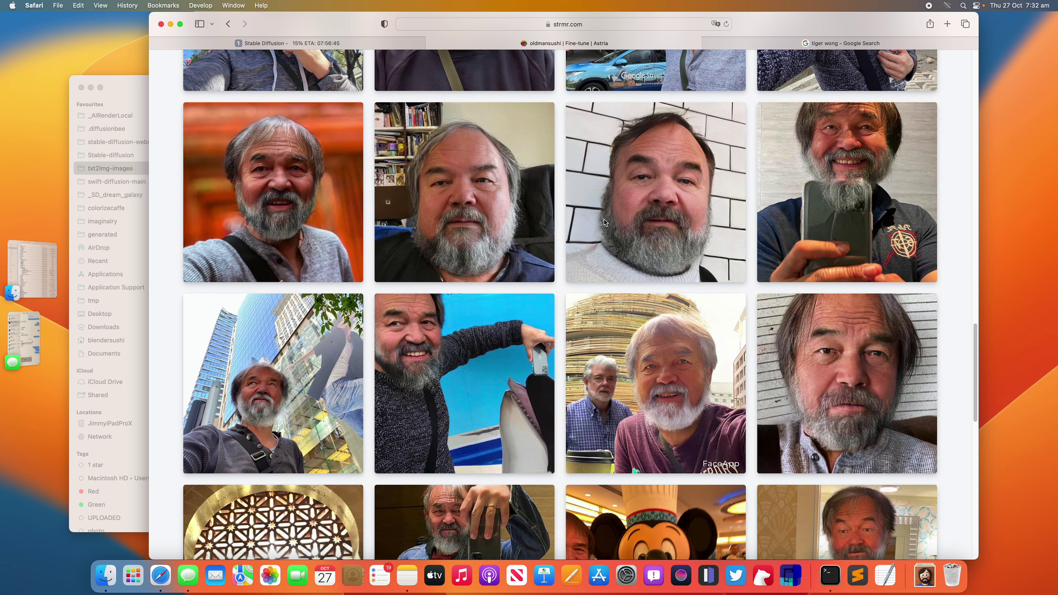
scroll(484, 241, "down", 1)
scroll(497, 266, "down", 5)
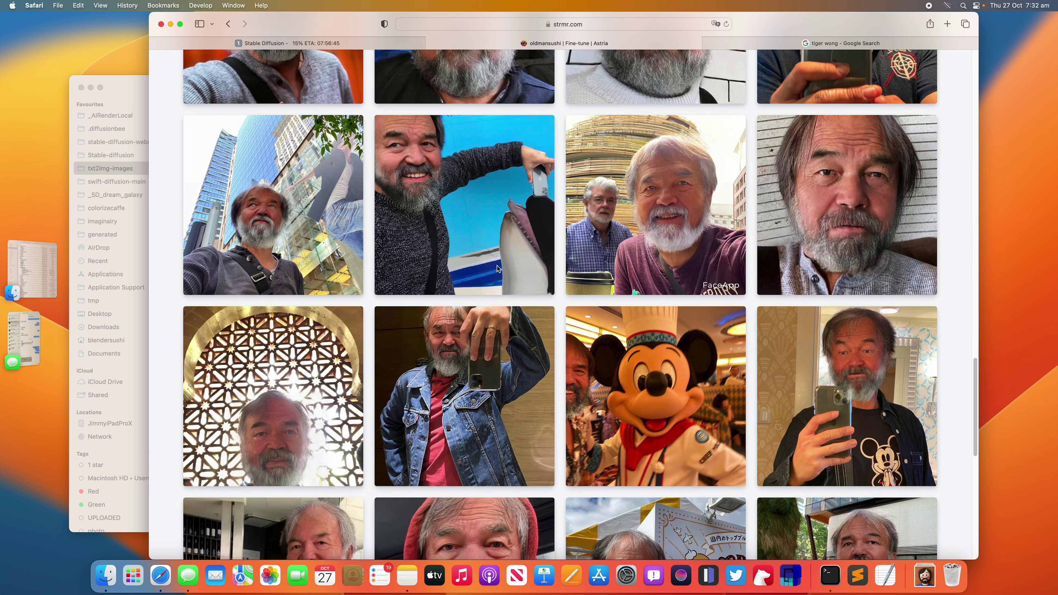
scroll(497, 265, "down", 2)
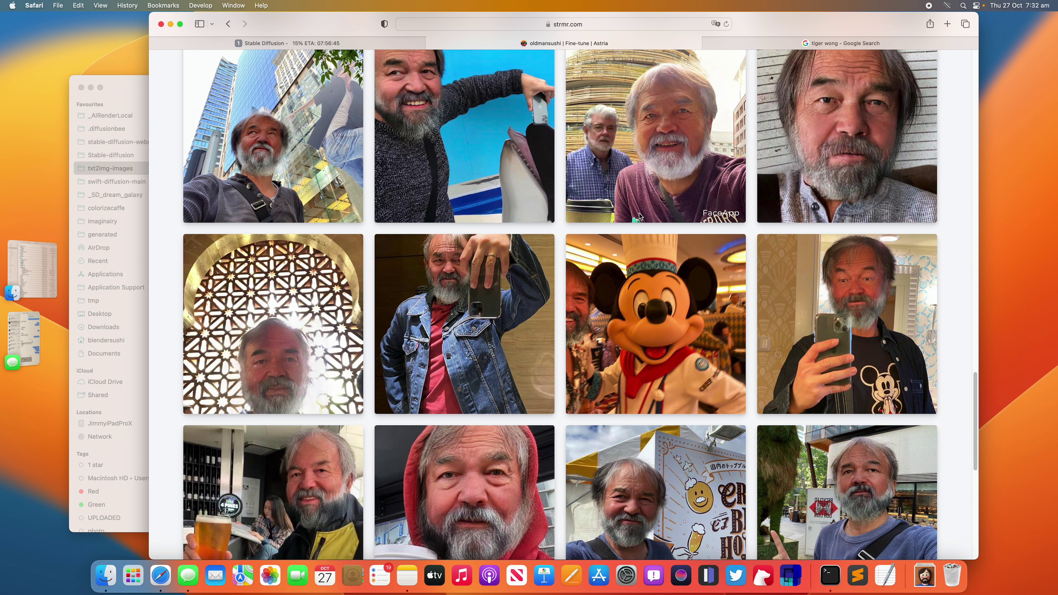
- Look through the remaining training photos down to the end of the oldmansushi - man page
scroll(589, 240, "down", 2)
scroll(552, 292, "down", 2)
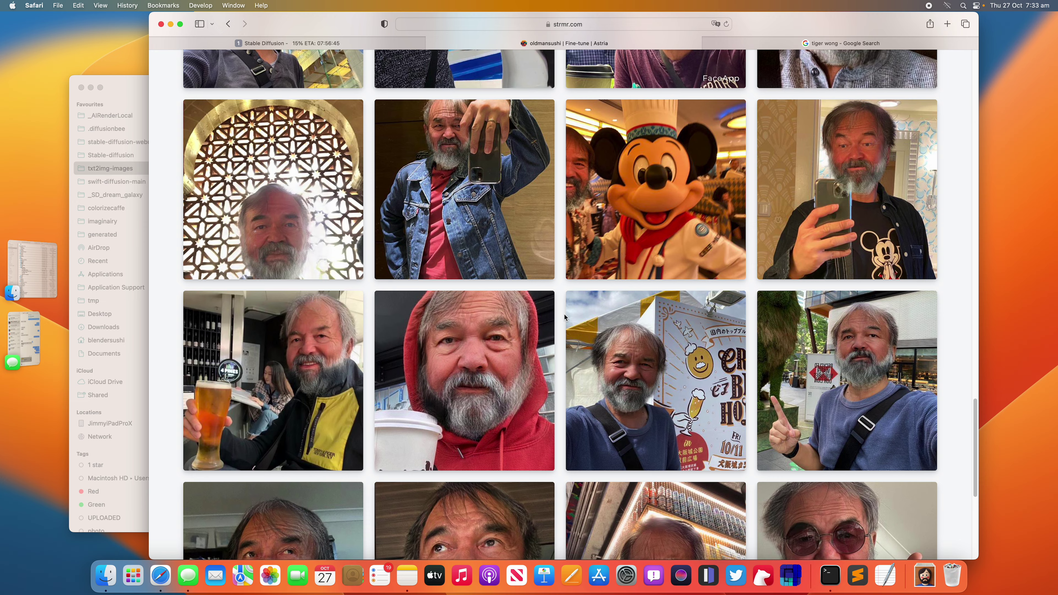
scroll(560, 310, "down", 5)
scroll(605, 383, "down", 5)
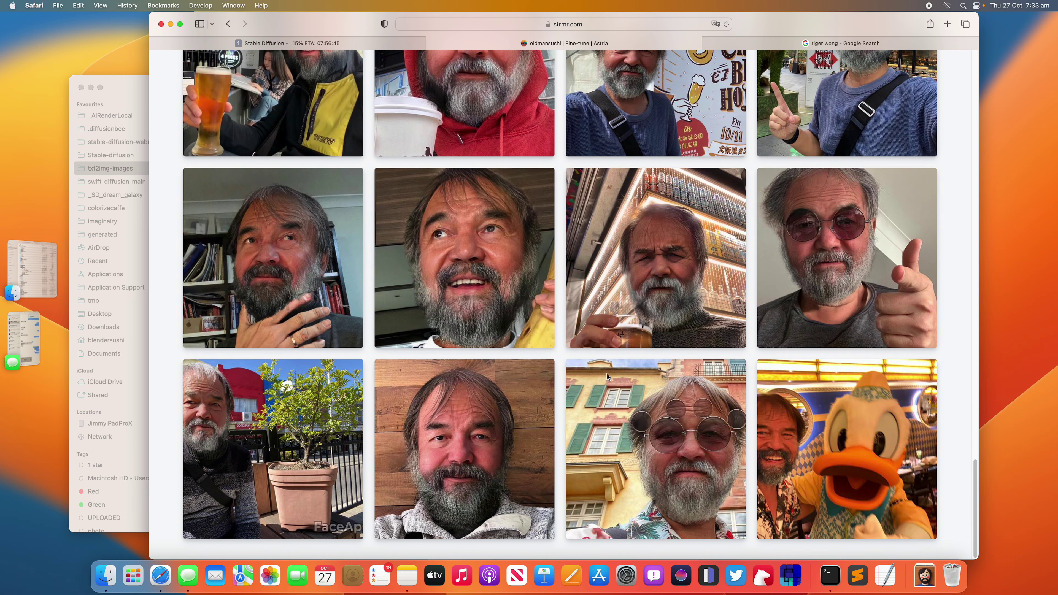
scroll(605, 369, "up", 3)
scroll(607, 374, "down", 3)
scroll(601, 386, "up", 3)
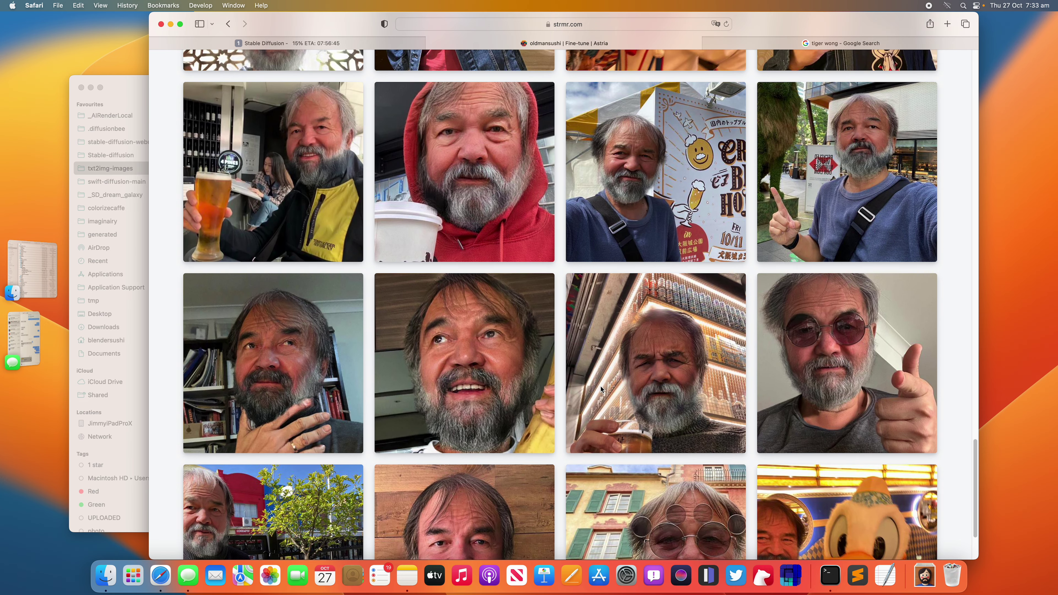
scroll(399, 270, "down", 3)
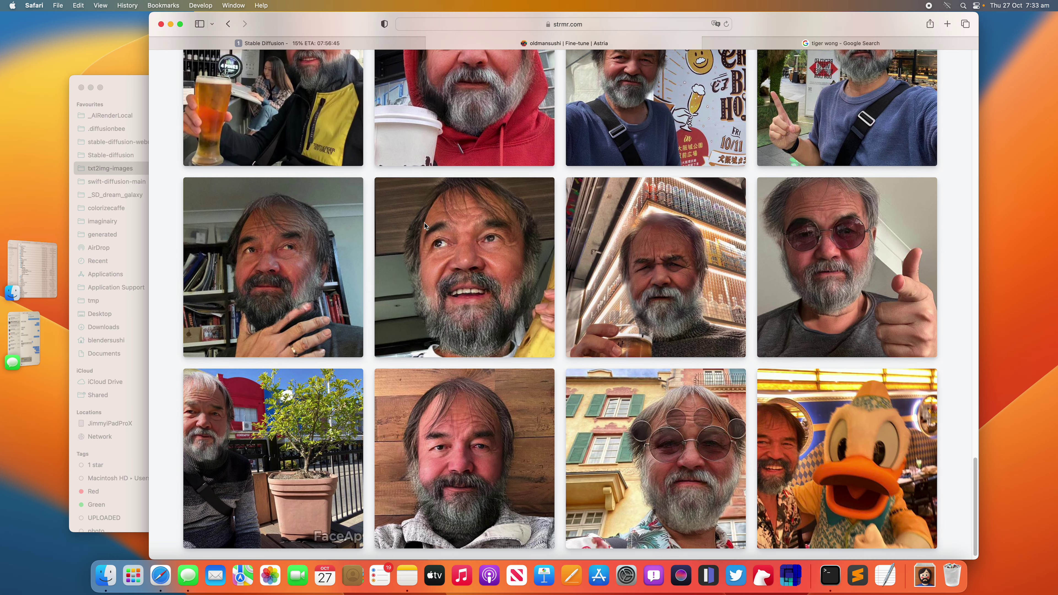
- Review the whole set of training photos again, from the first row to the last, comparing poses, lighting and backgrounds
scroll(531, 264, "up", 15)
scroll(527, 273, "down", 5)
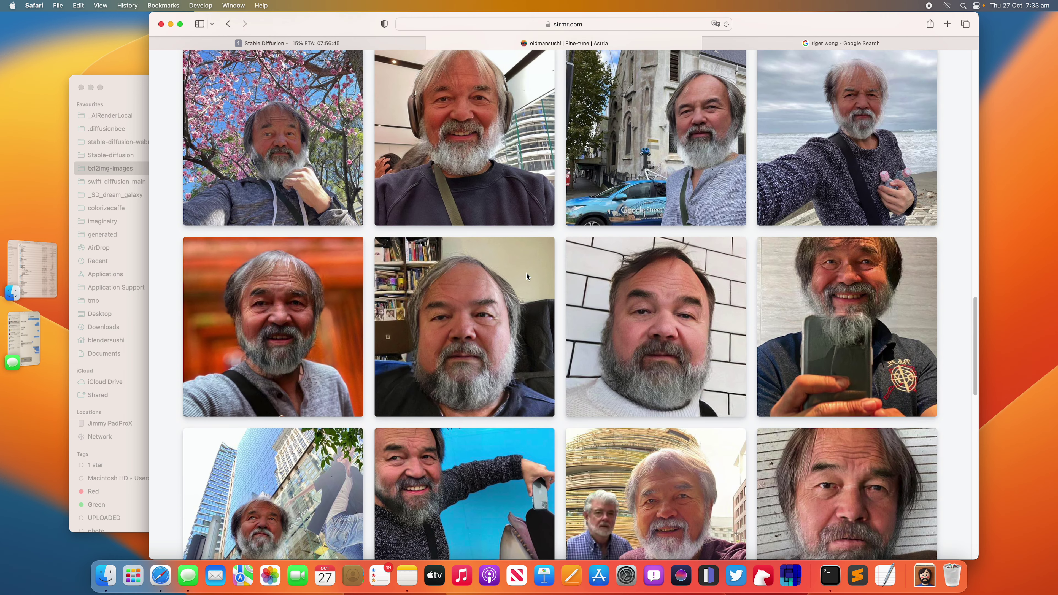
scroll(473, 291, "up", 7)
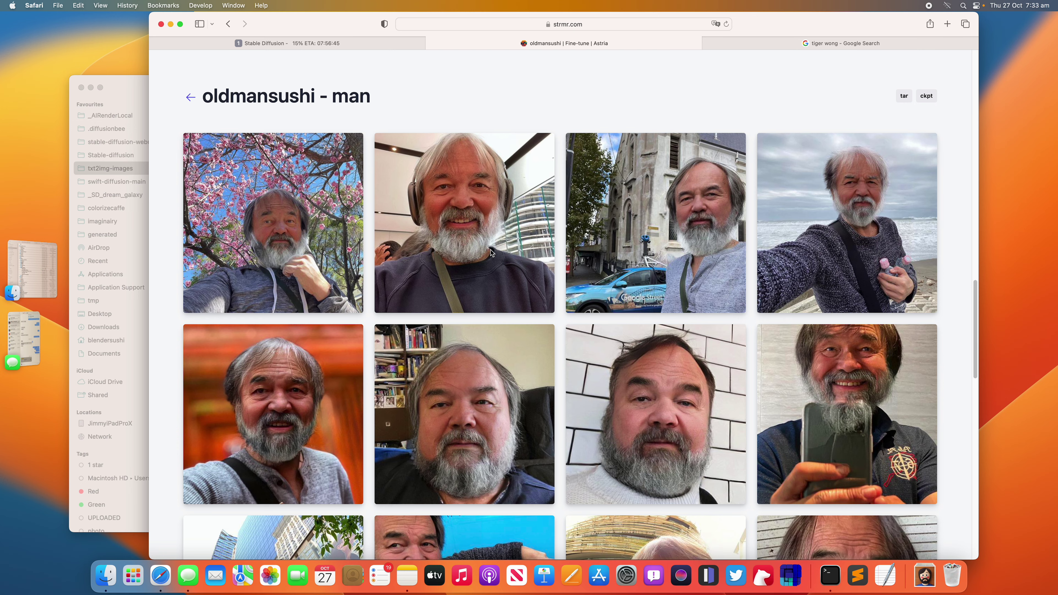
scroll(834, 291, "down", 18)
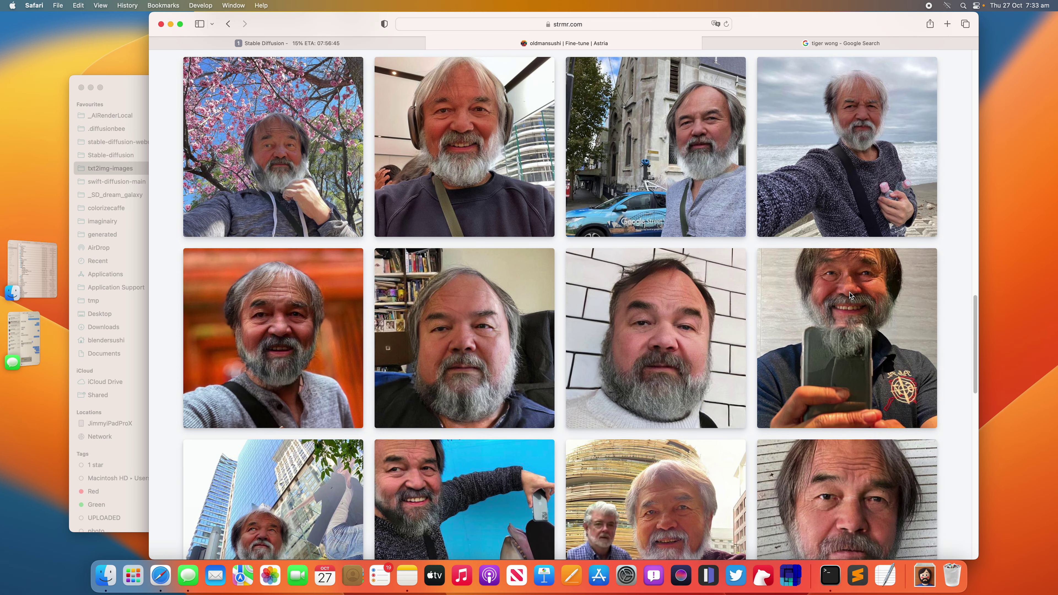
scroll(831, 293, "down", 5)
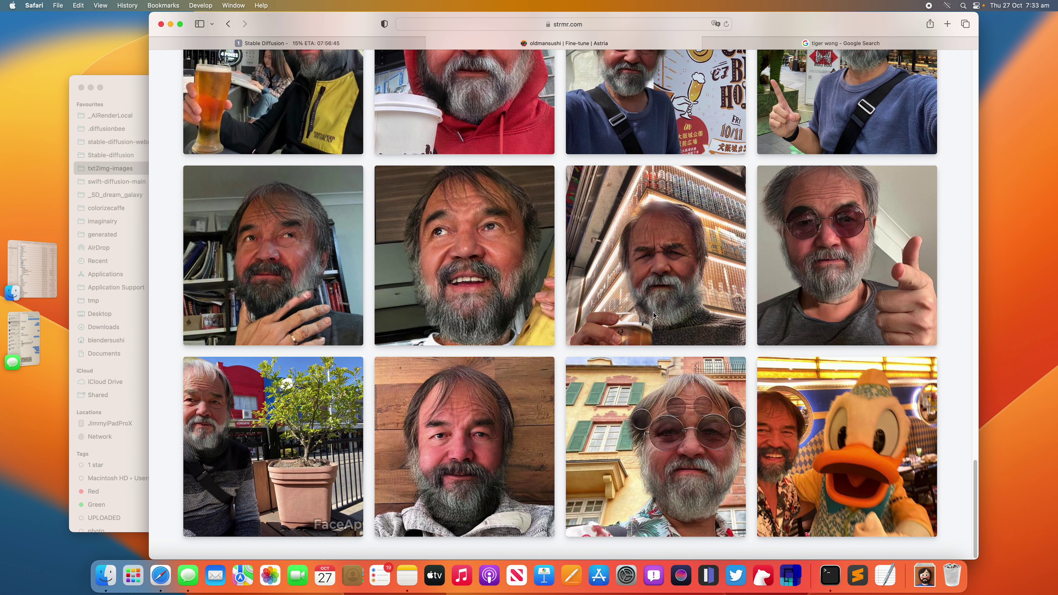
scroll(627, 360, "up", 5)
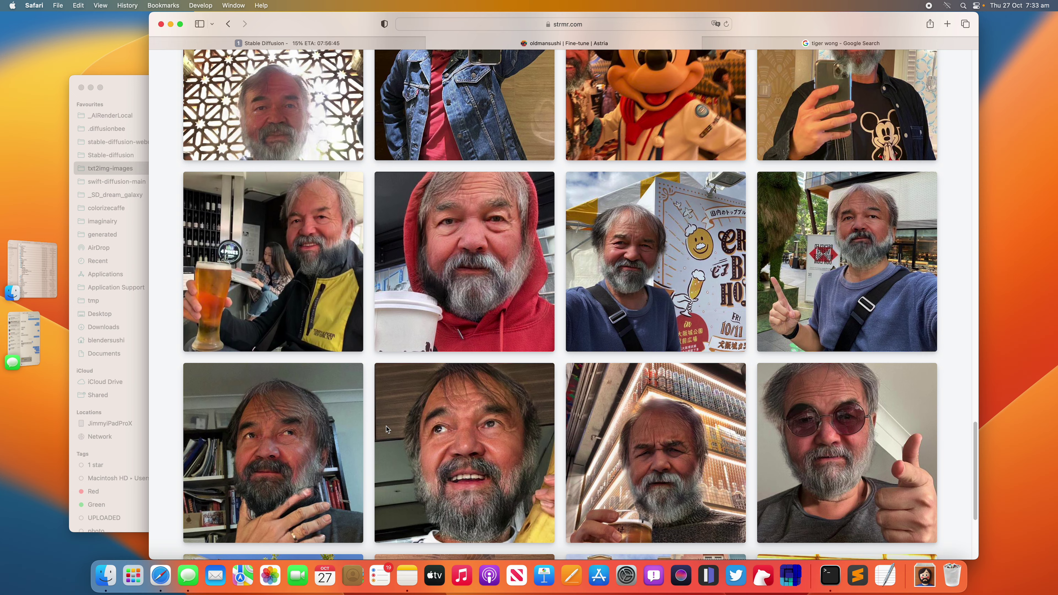
scroll(386, 426, "up", 7)
scroll(425, 381, "up", 5)
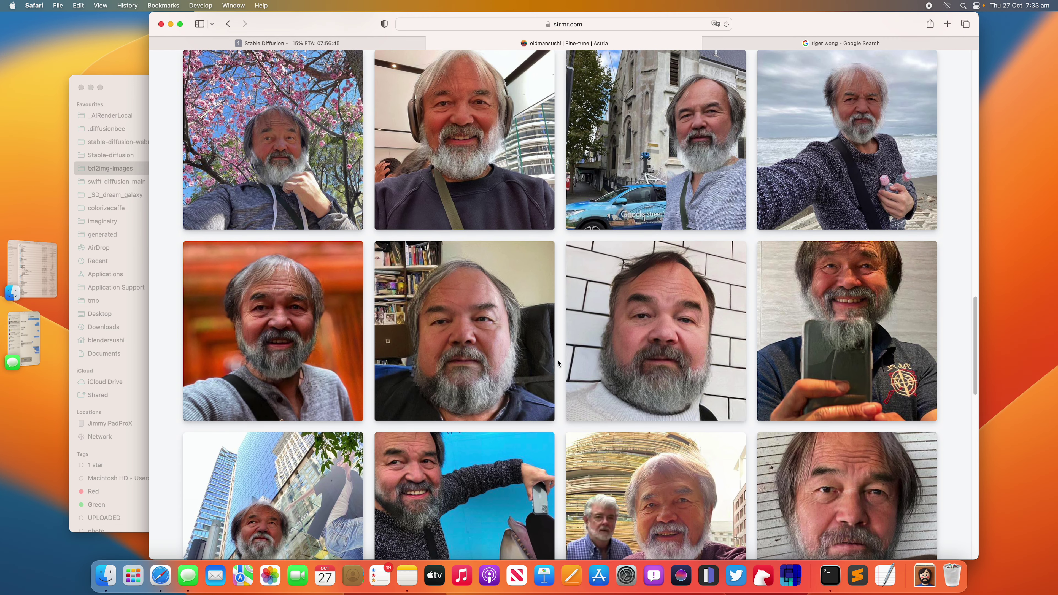
scroll(489, 425, "down", 2)
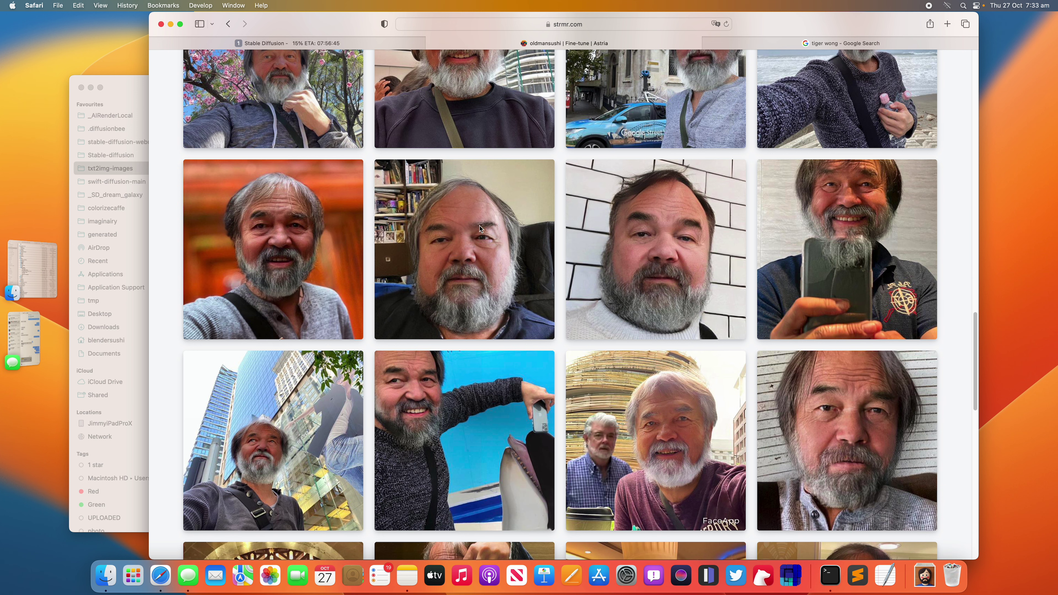
scroll(481, 263, "up", 2)
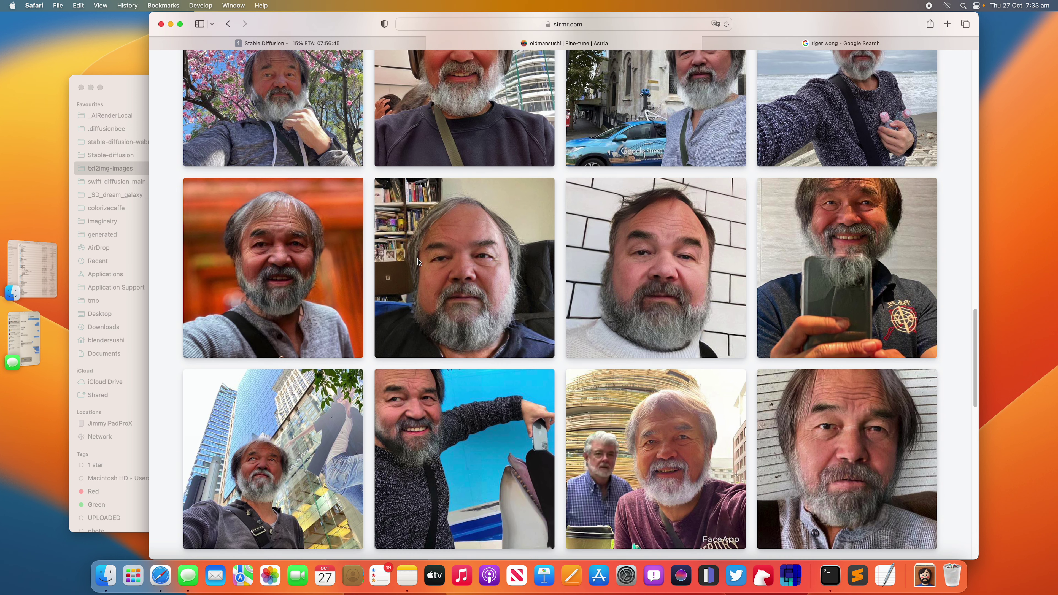
- View all images generated for the "chaotic evil sks man necromancer mastermind" prompt, and return to the oldmansushi - man page
scroll(479, 267, "up", 15)
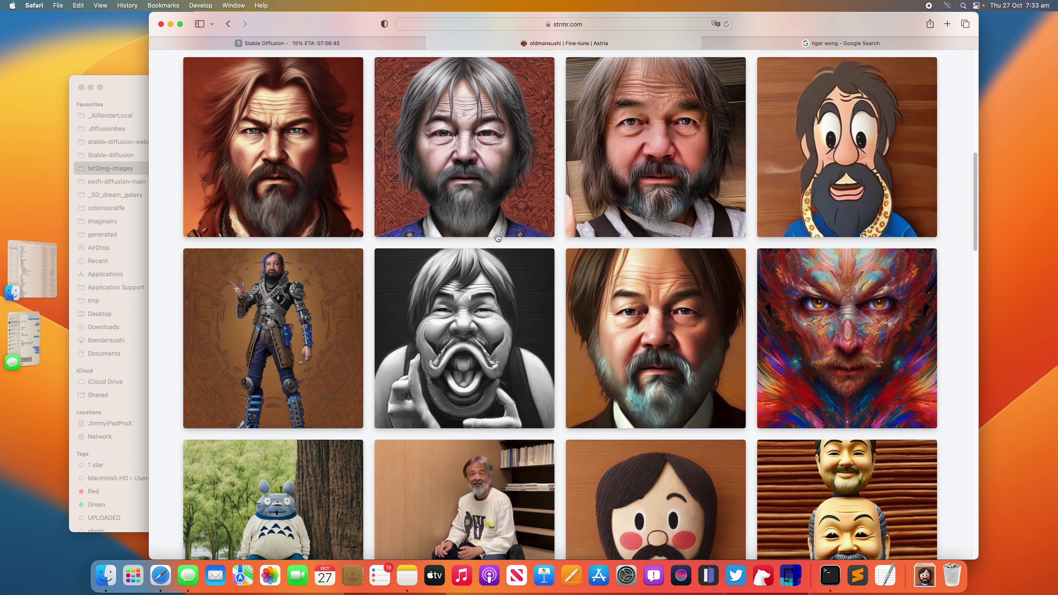
scroll(516, 250, "down", 3)
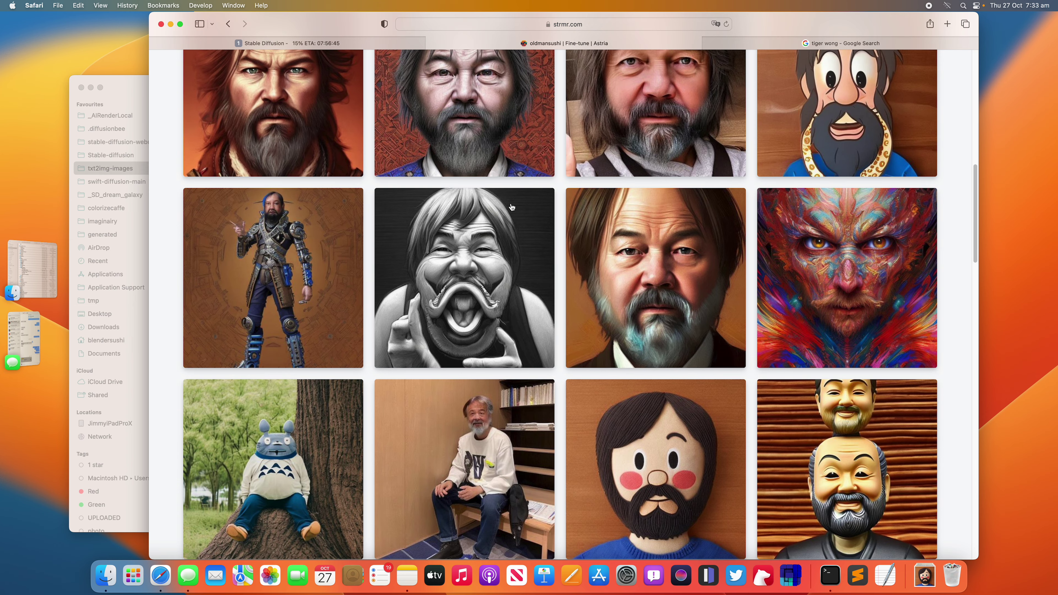
left_click(497, 136)
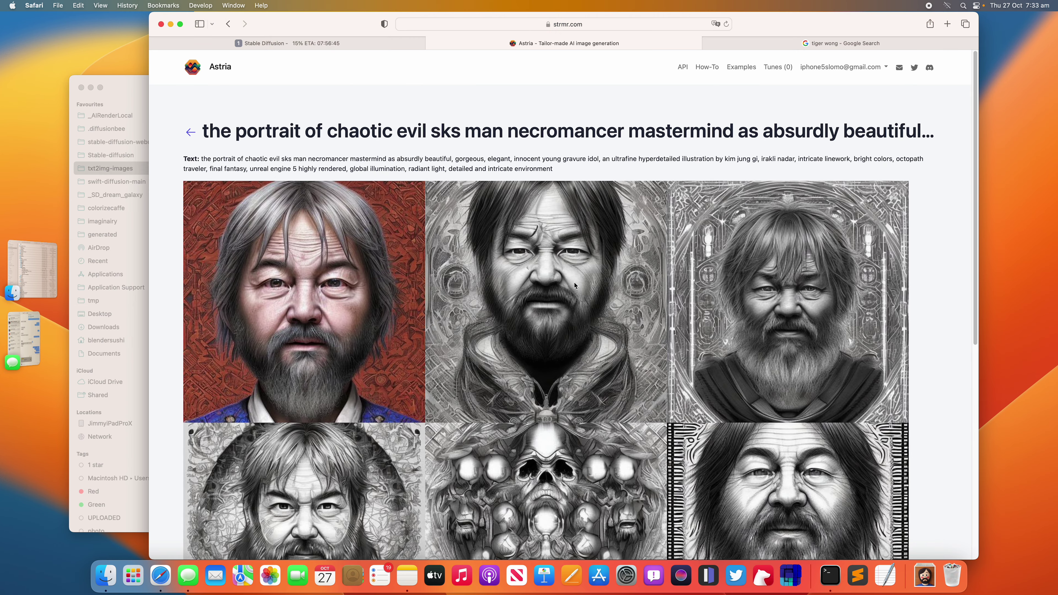
scroll(583, 312, "down", 4)
scroll(587, 317, "down", 5)
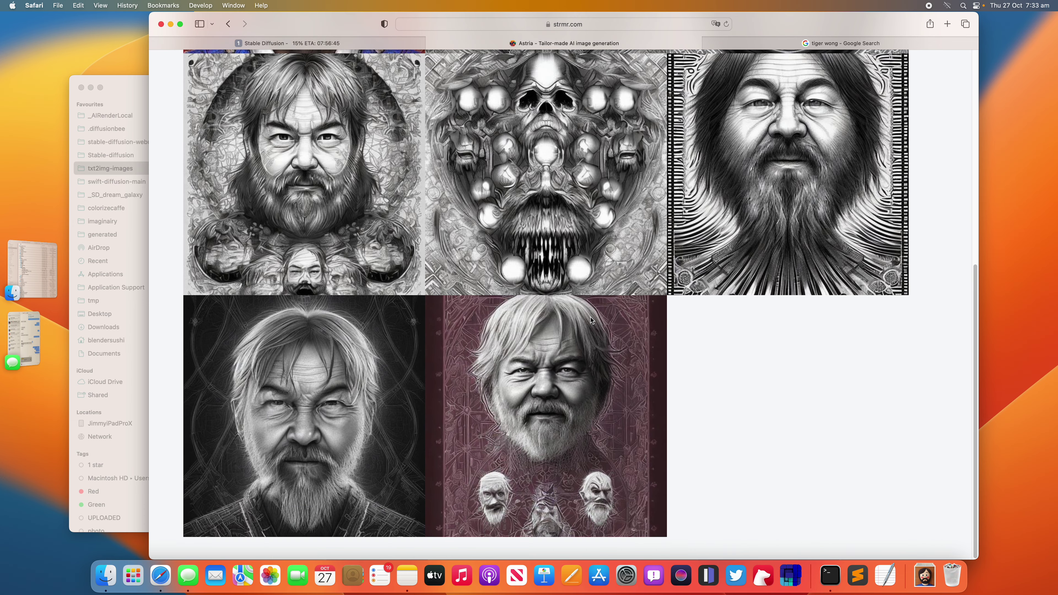
scroll(326, 186, "up", 10)
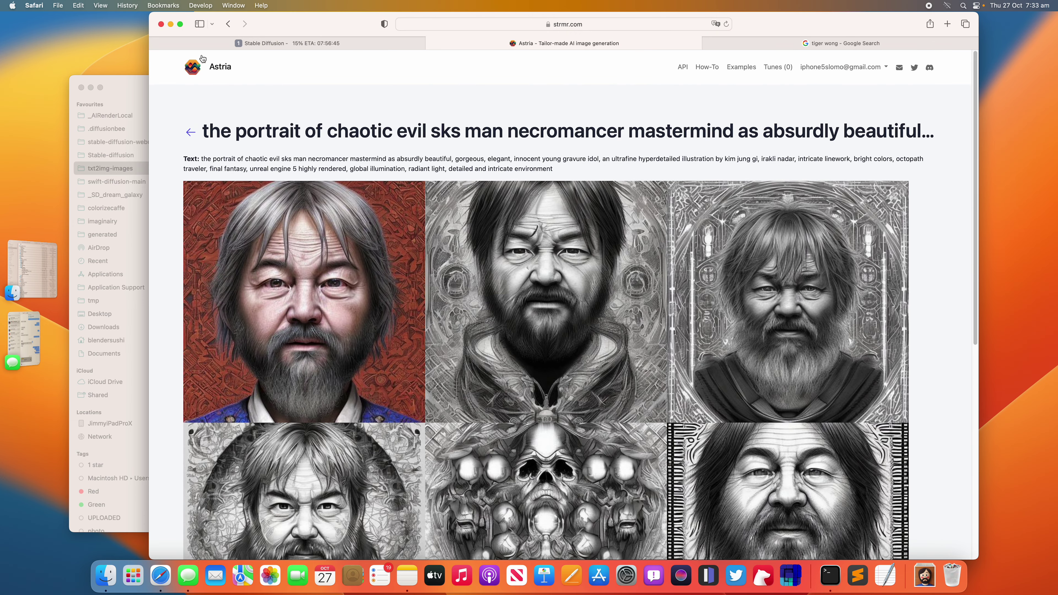
left_click(192, 132)
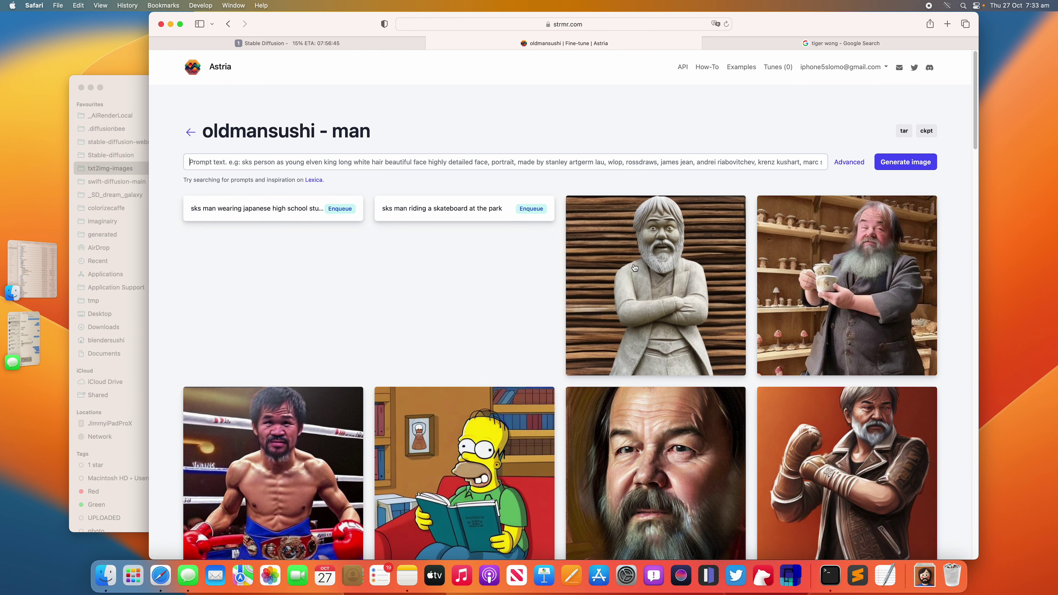
- View all images generated for the "steampunk sci-fi cyborg" full body portrait prompt, and return to the tune page
scroll(636, 268, "down", 2)
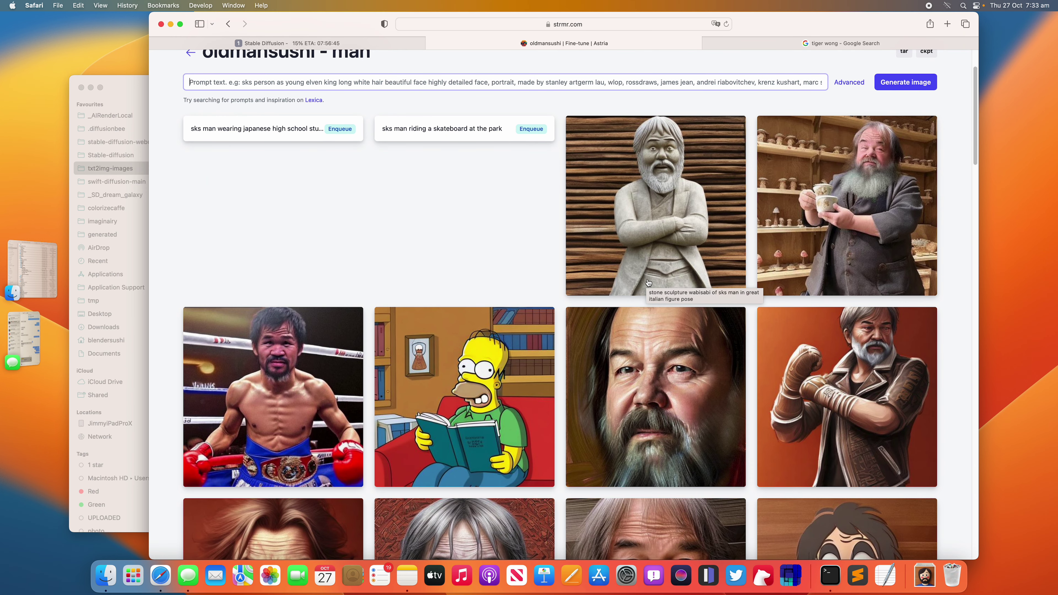
scroll(648, 282, "down", 3)
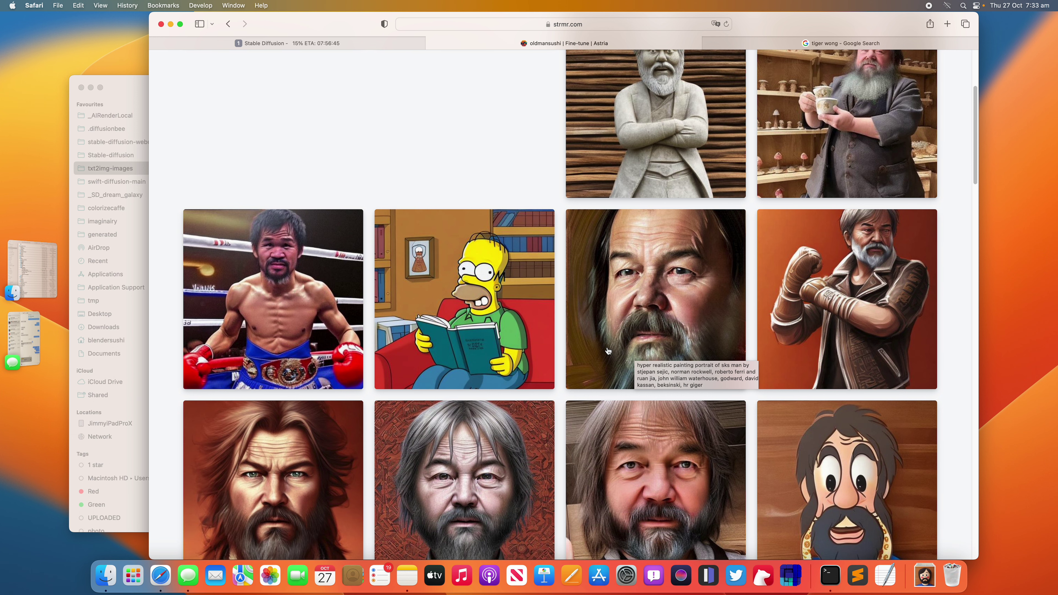
scroll(608, 351, "down", 4)
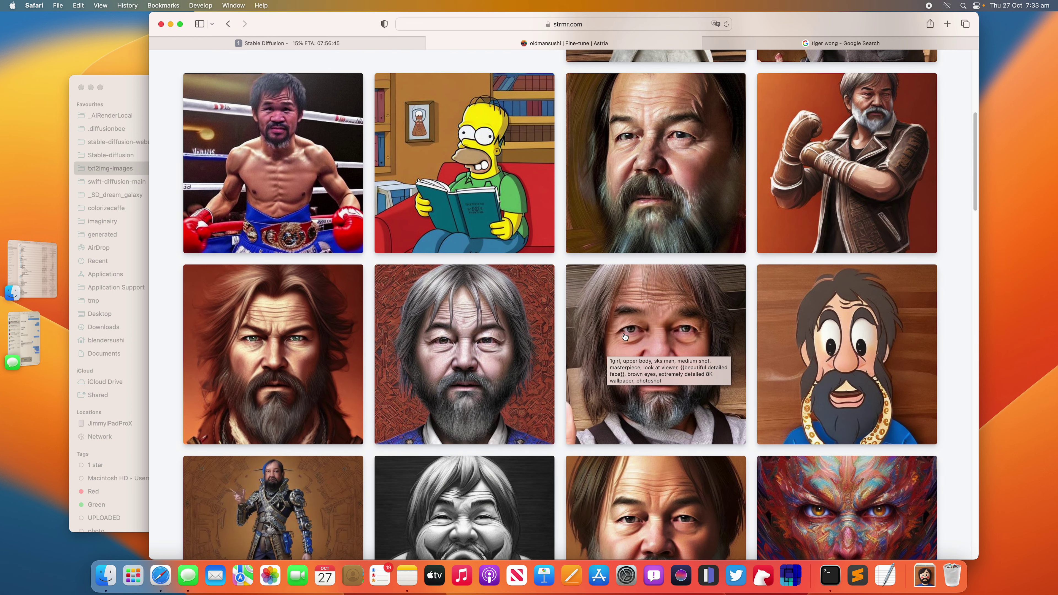
scroll(655, 328, "down", 3)
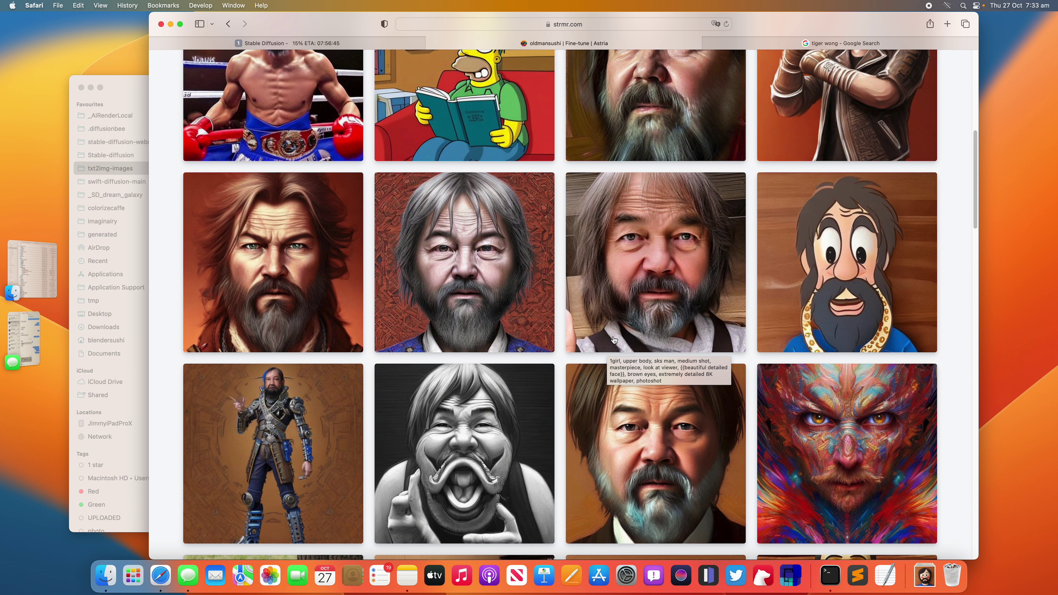
left_click(341, 403)
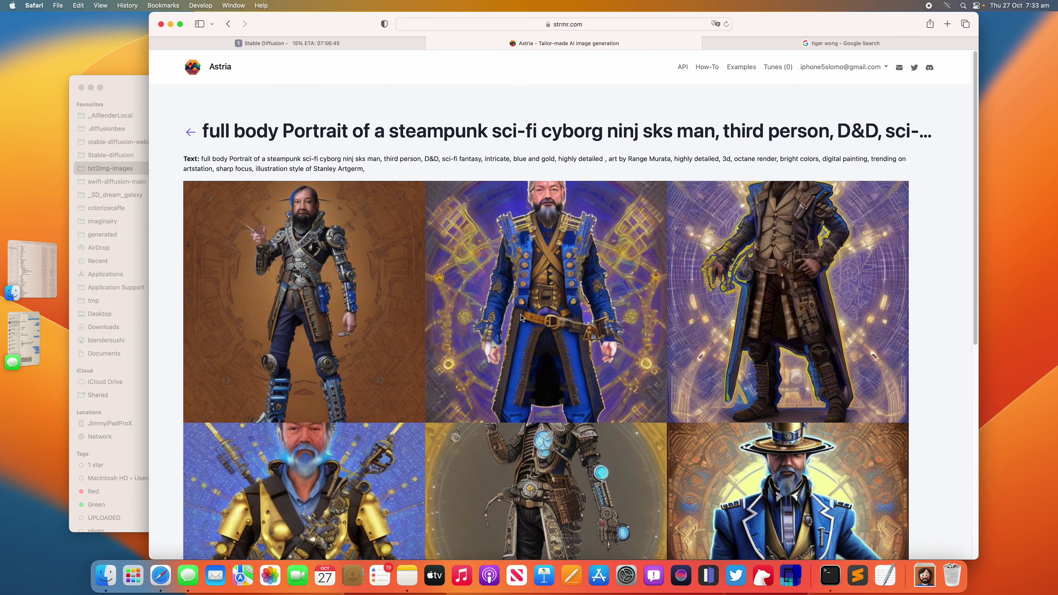
scroll(533, 318, "down", 1)
scroll(535, 322, "down", 8)
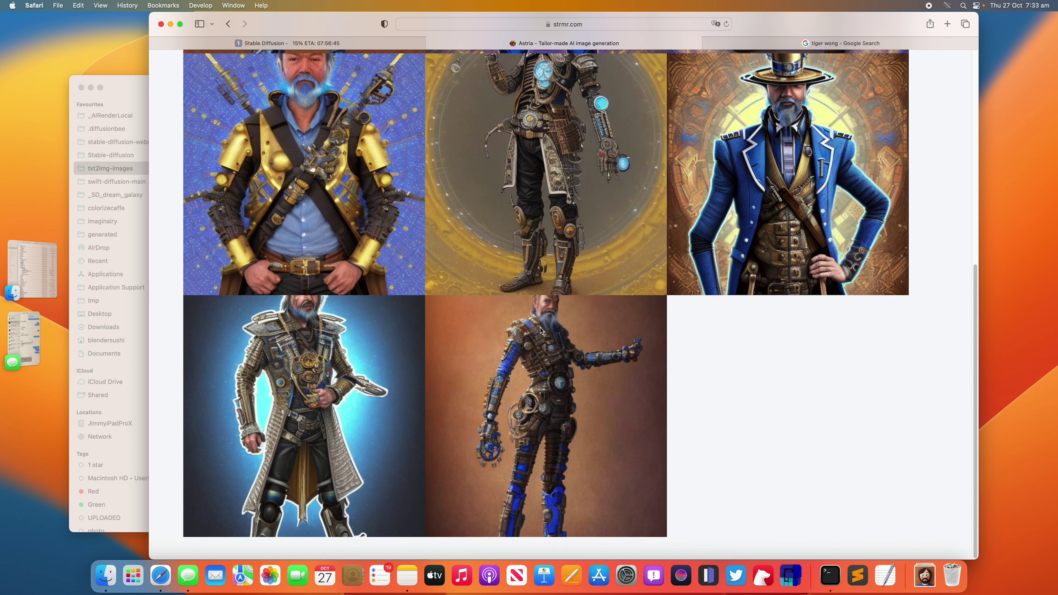
scroll(535, 311, "up", 3)
scroll(535, 310, "up", 2)
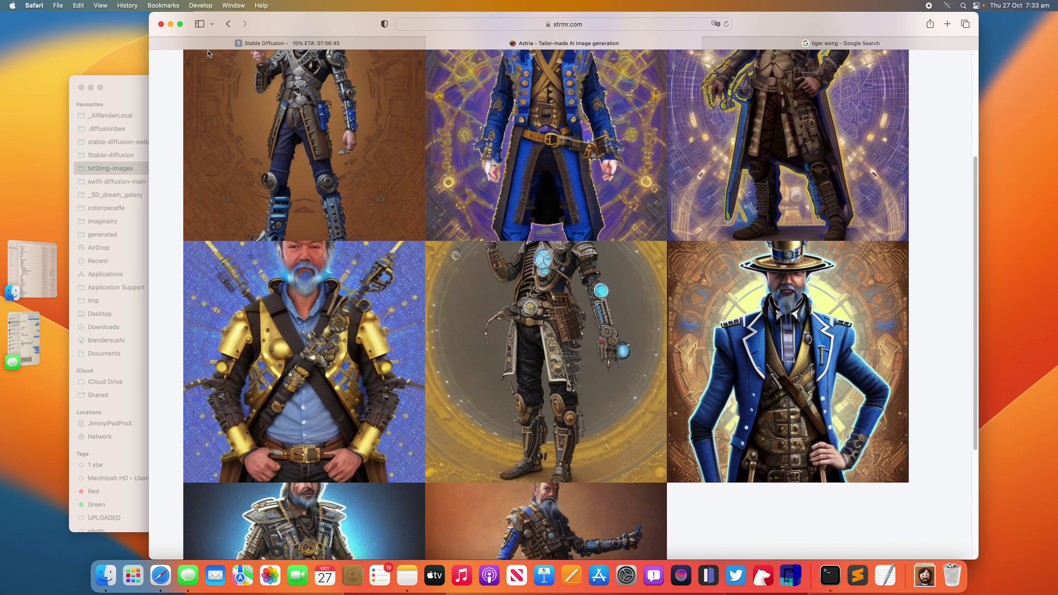
scroll(261, 101, "up", 5)
left_click(191, 132)
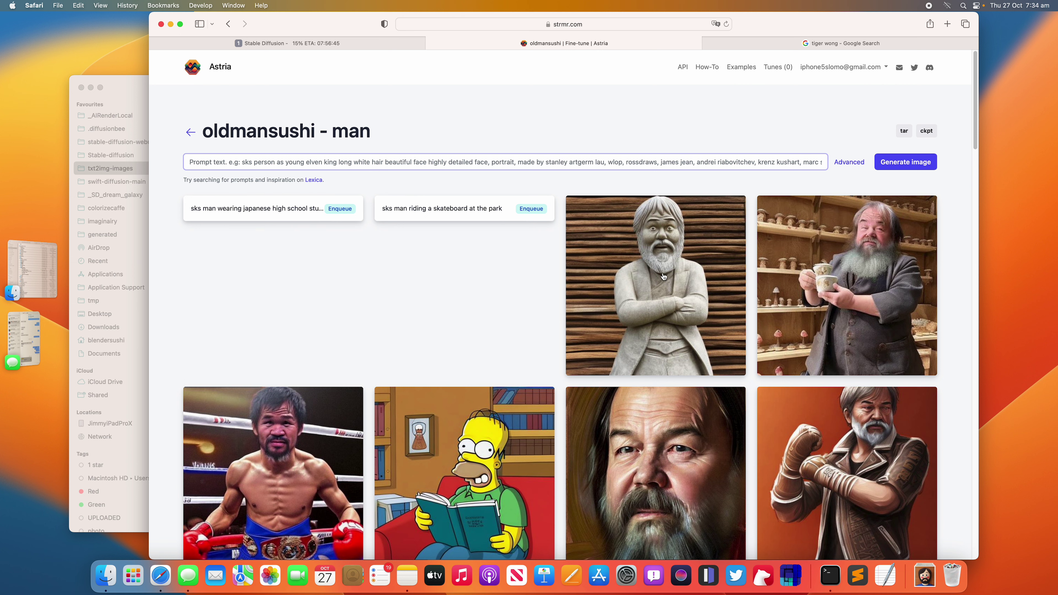
- Look over the generated images and read their prompts, from the stone sculpture to the black and white muscular man eating a burger
mouse_move(664, 276)
mouse_move(578, 226)
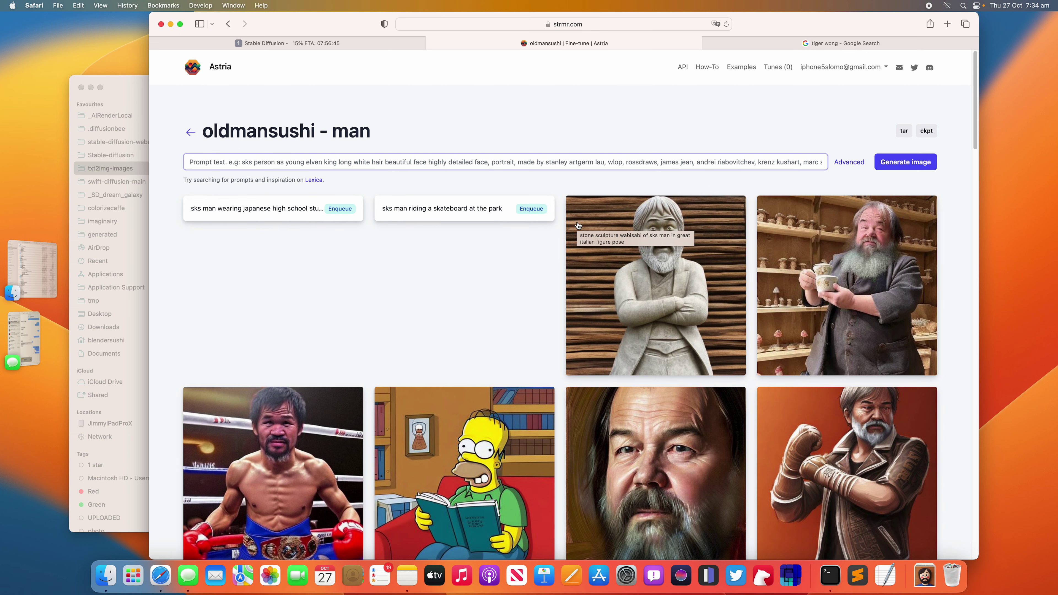
scroll(520, 279, "down", 2)
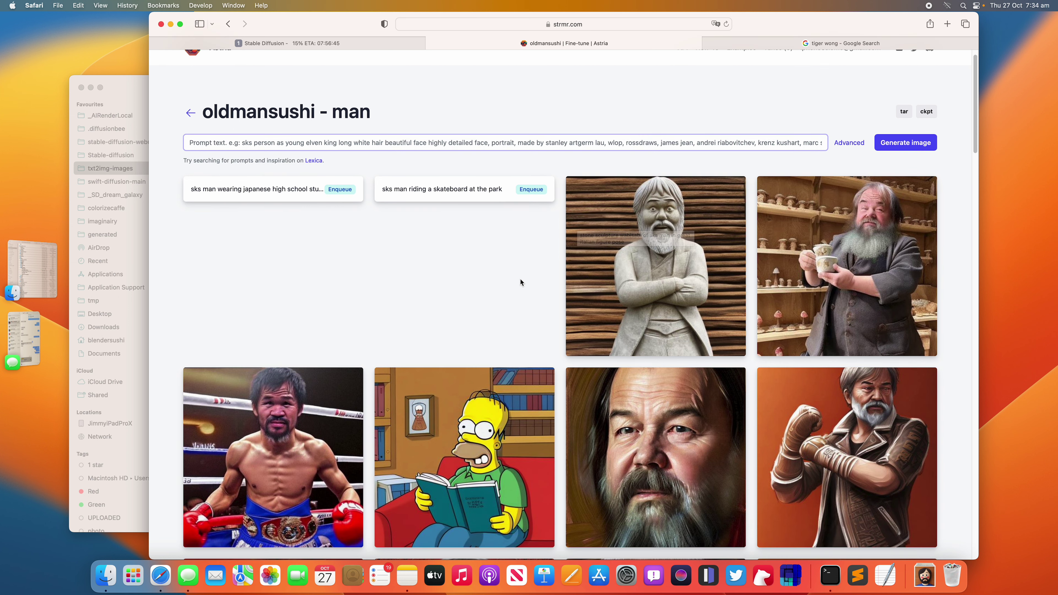
scroll(407, 308, "down", 5)
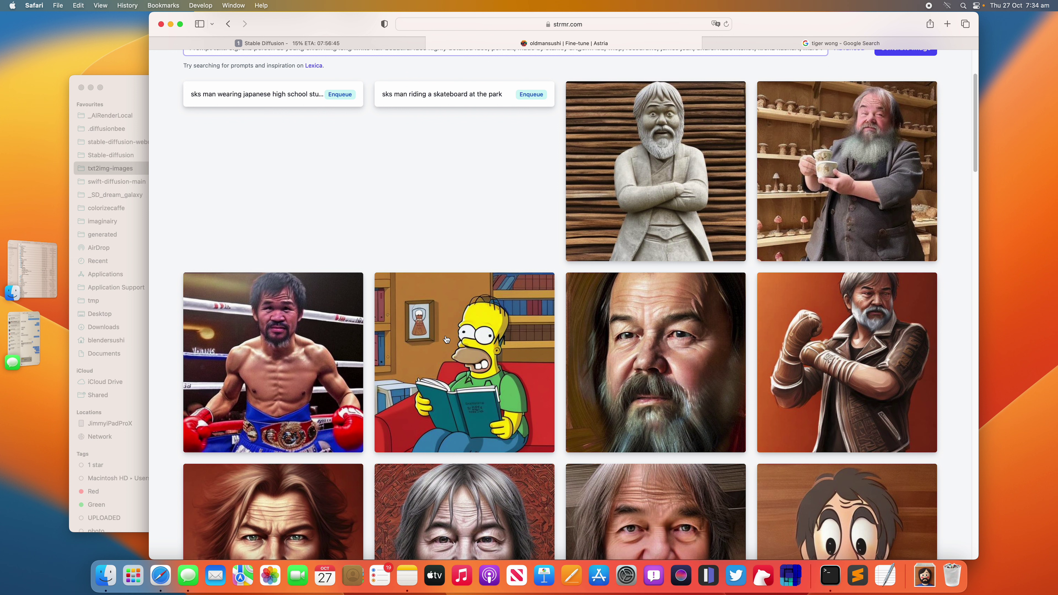
mouse_move(451, 337)
scroll(451, 338, "down", 8)
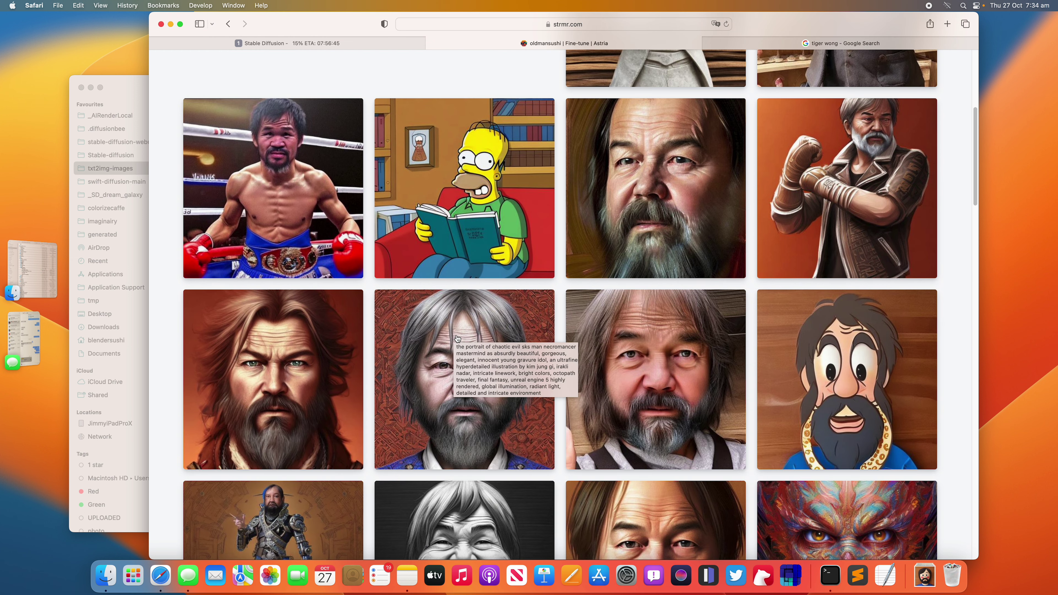
scroll(456, 337, "down", 4)
scroll(467, 338, "up", 10)
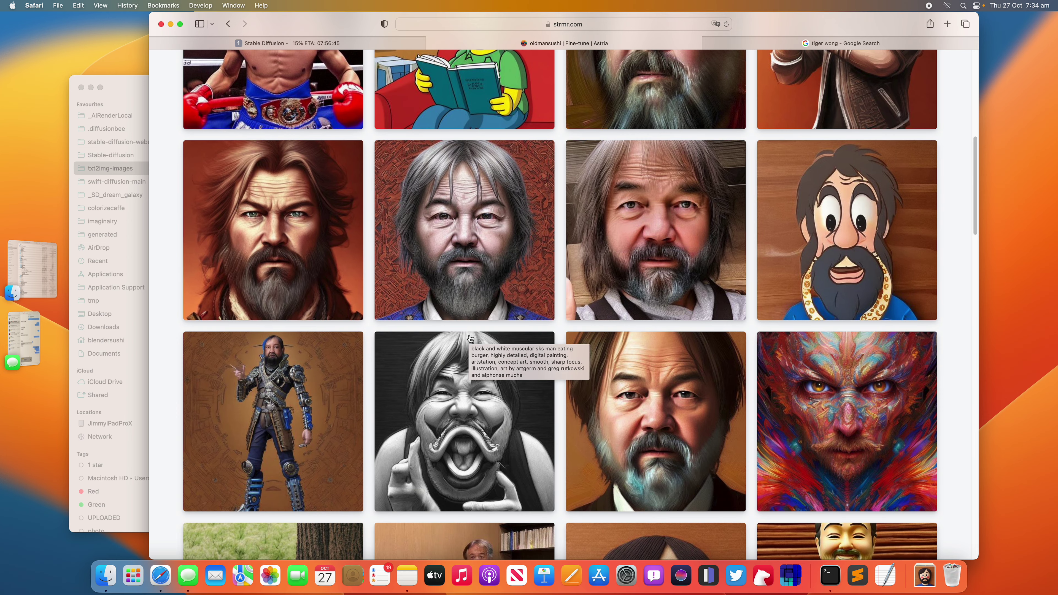